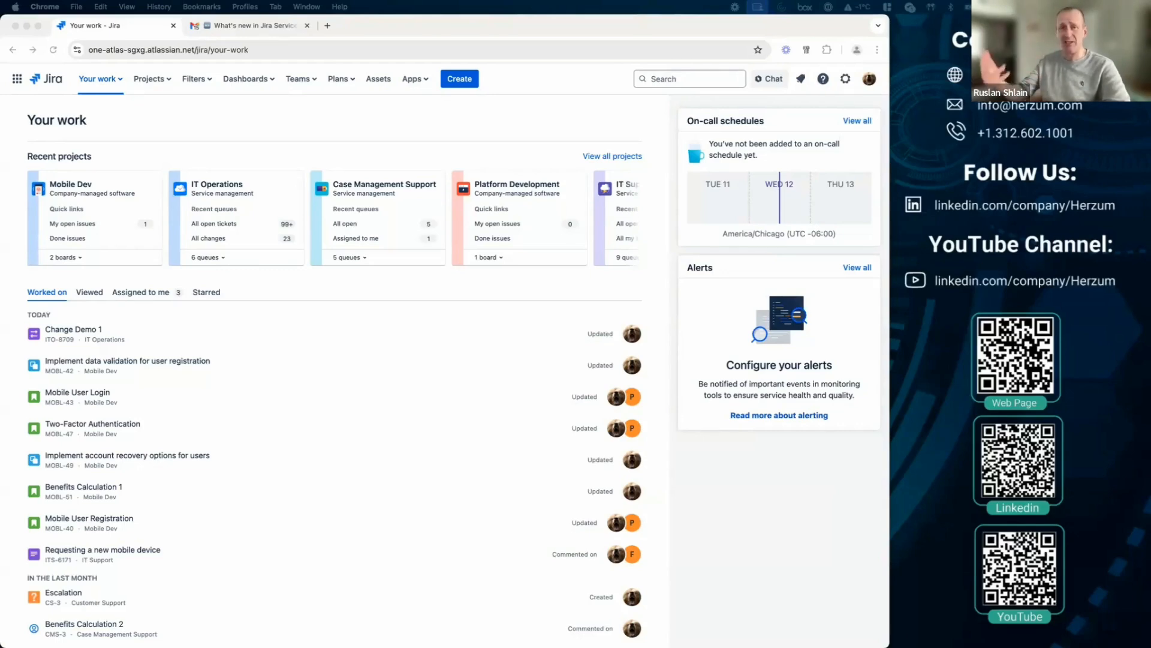
Open the IT Operations queue of all open tickets, and go on to the issue search covering all projects
left_click(219, 187)
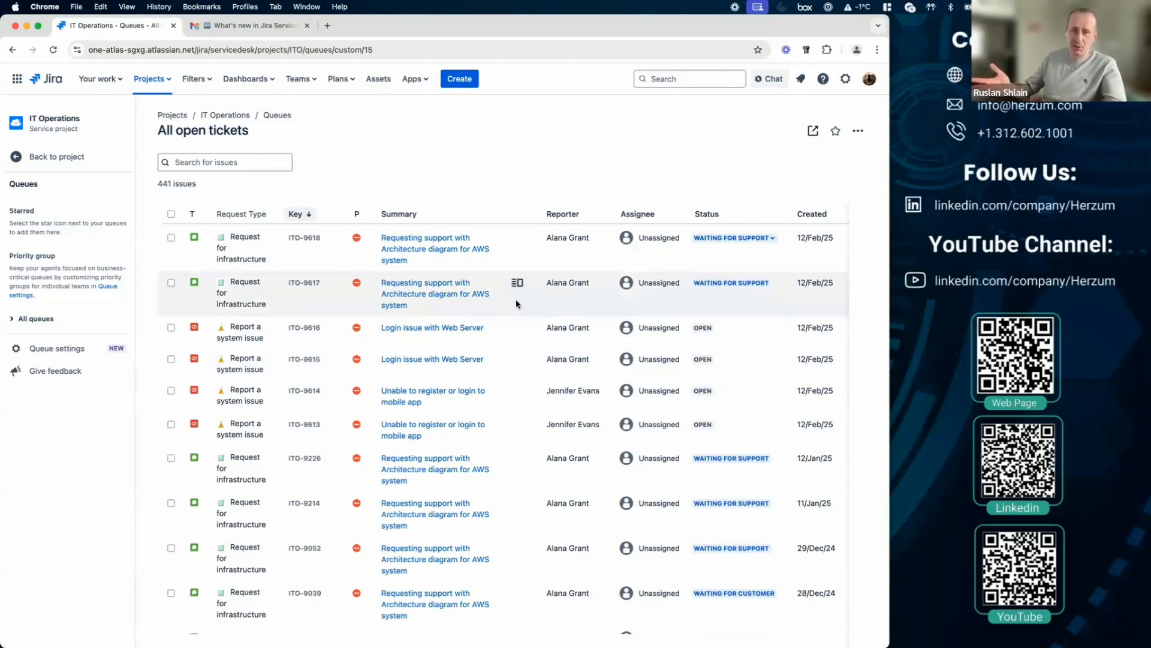
left_click(209, 80)
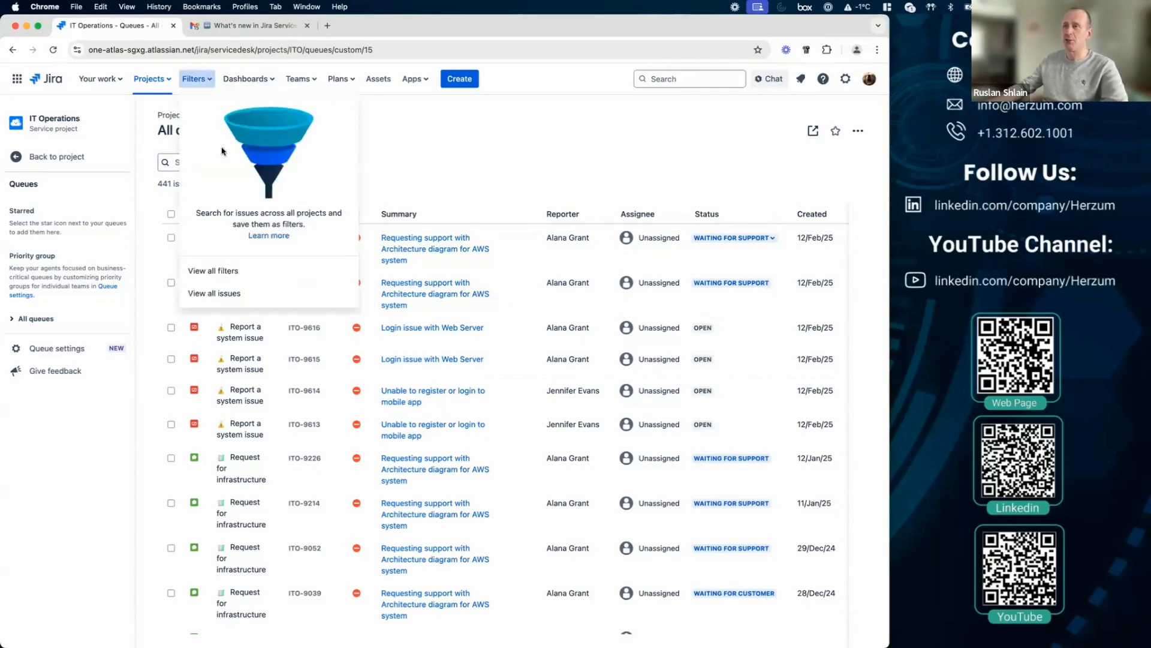
left_click(201, 290)
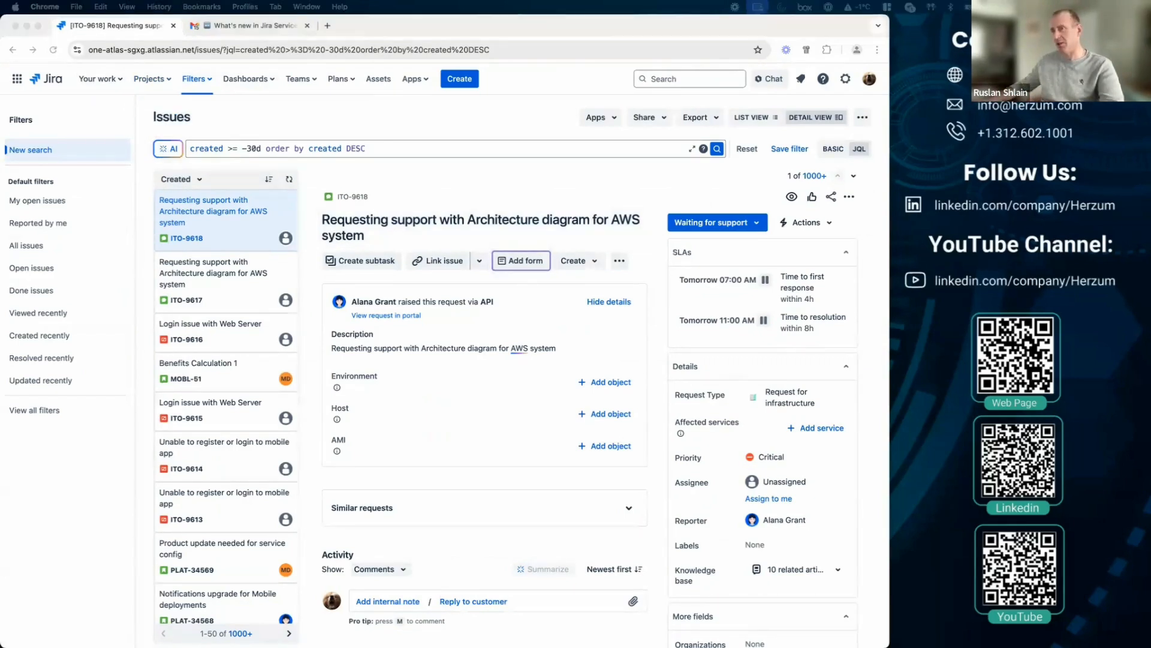
Run an AI issue search with the request "Show me stories in Mobile Dev project"
left_click(167, 155)
left_click(168, 151)
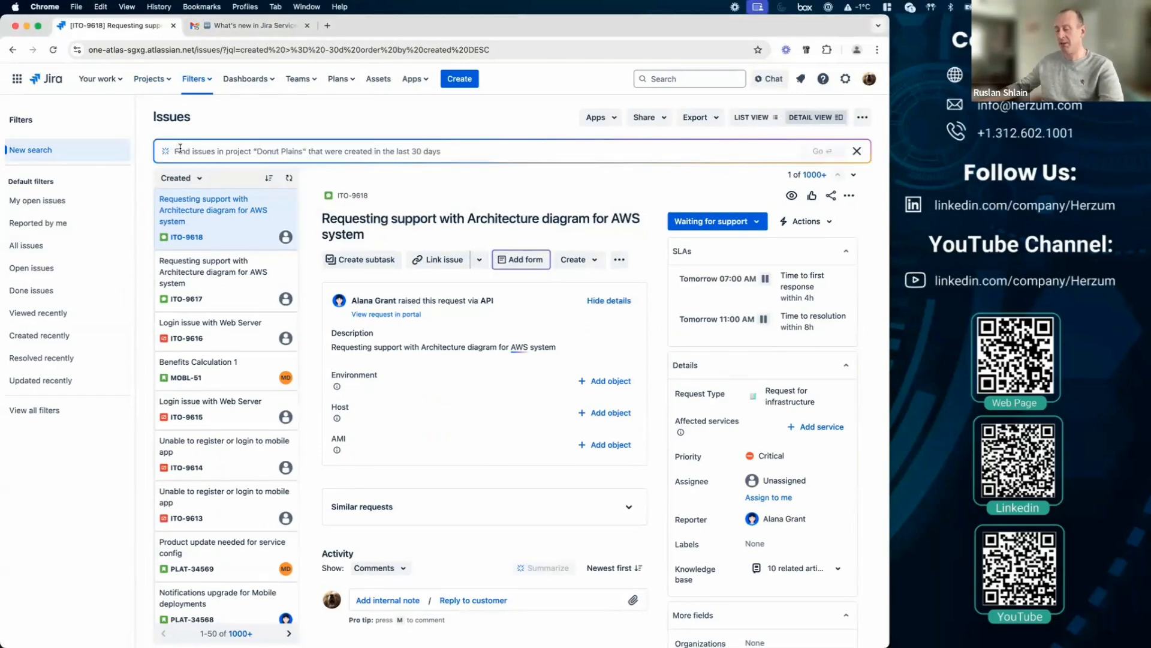
type("Show me stories in Mobile Dev project")
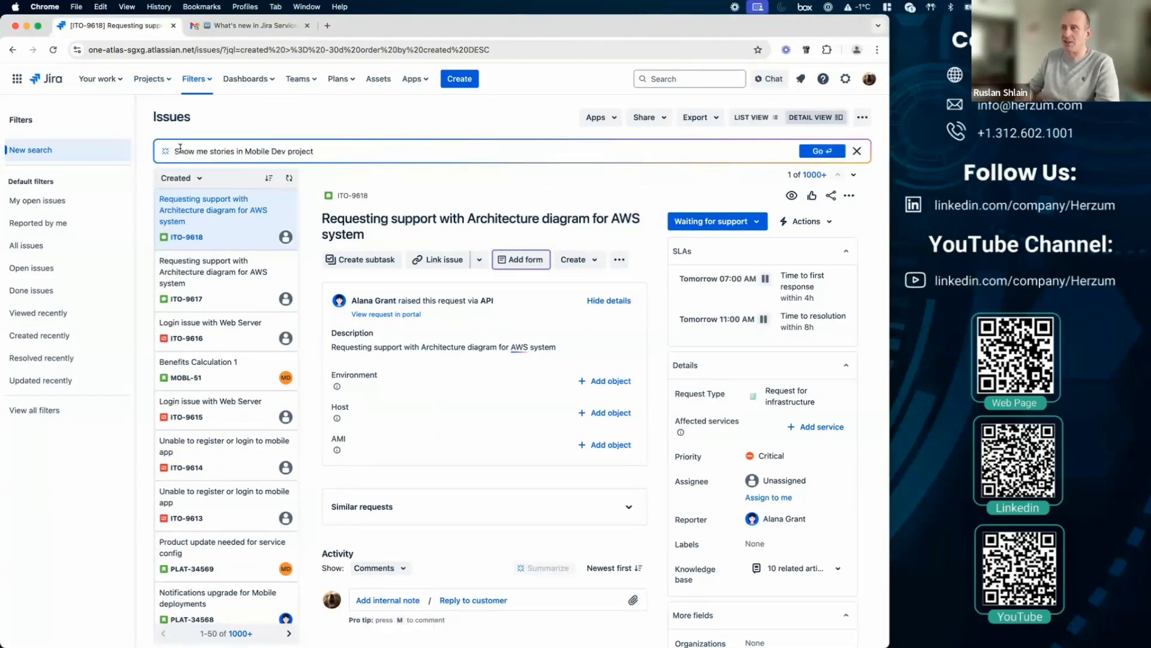
key("Return")
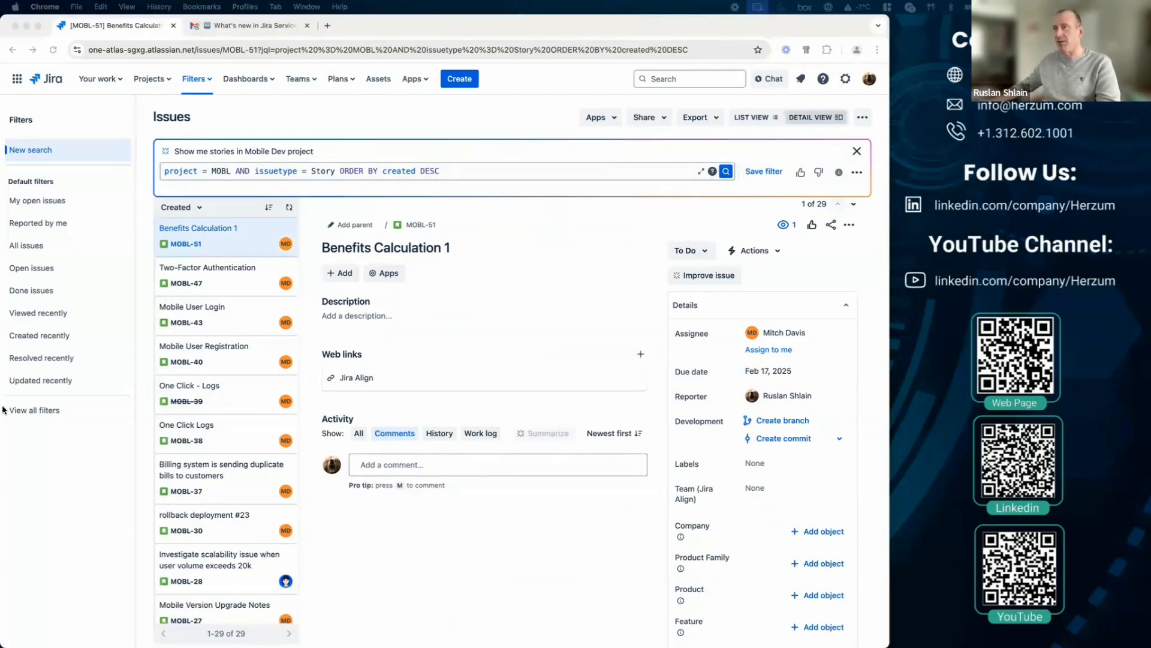
Narrow the AI search to stories assigned to a specific team member and show the results in list view
left_click(394, 150)
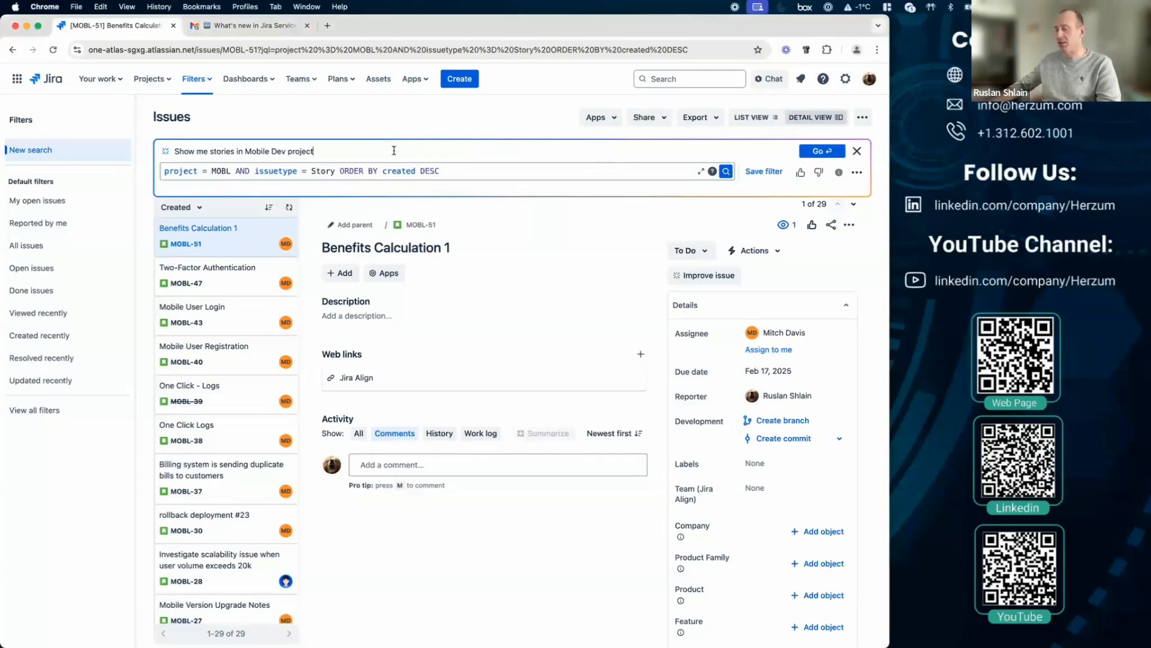
type("that are assigned to Mitch")
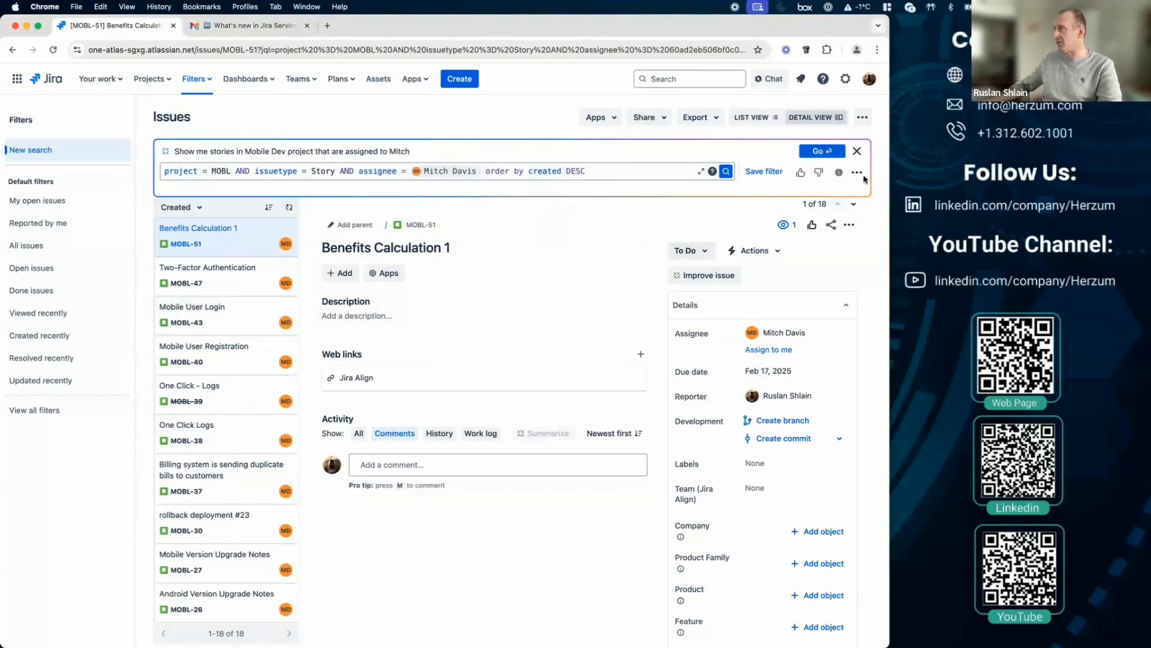
left_click(822, 151)
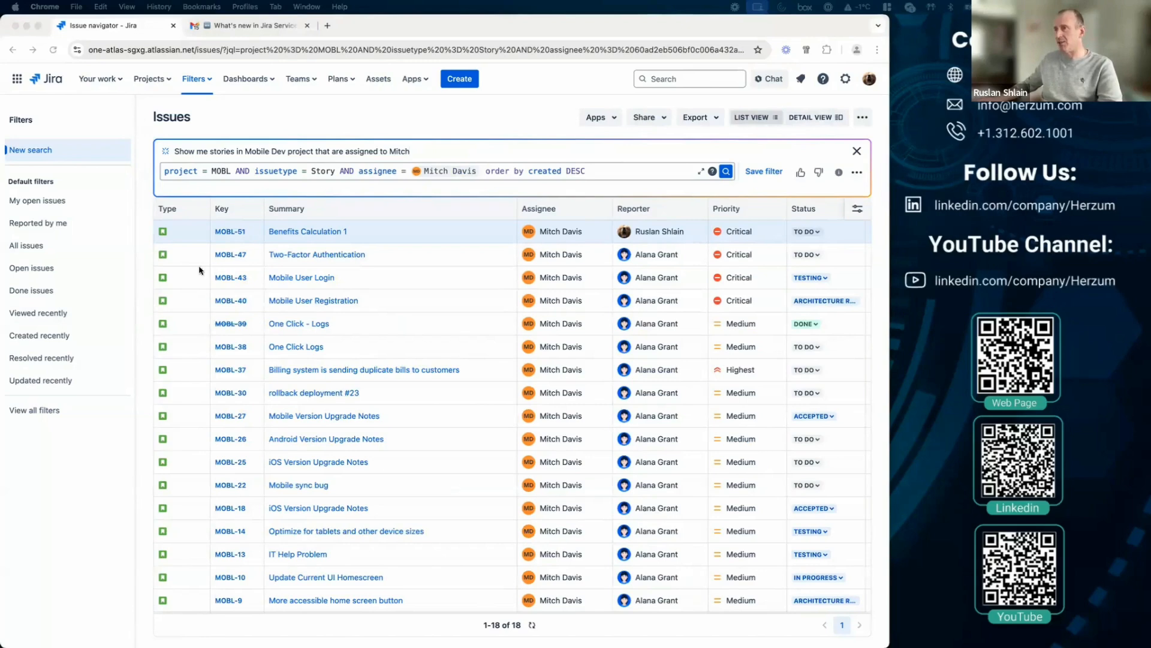
Extend the AI search request with "and have medium priority" and run it
left_click(420, 152)
type("and have medium priority")
key("Return")
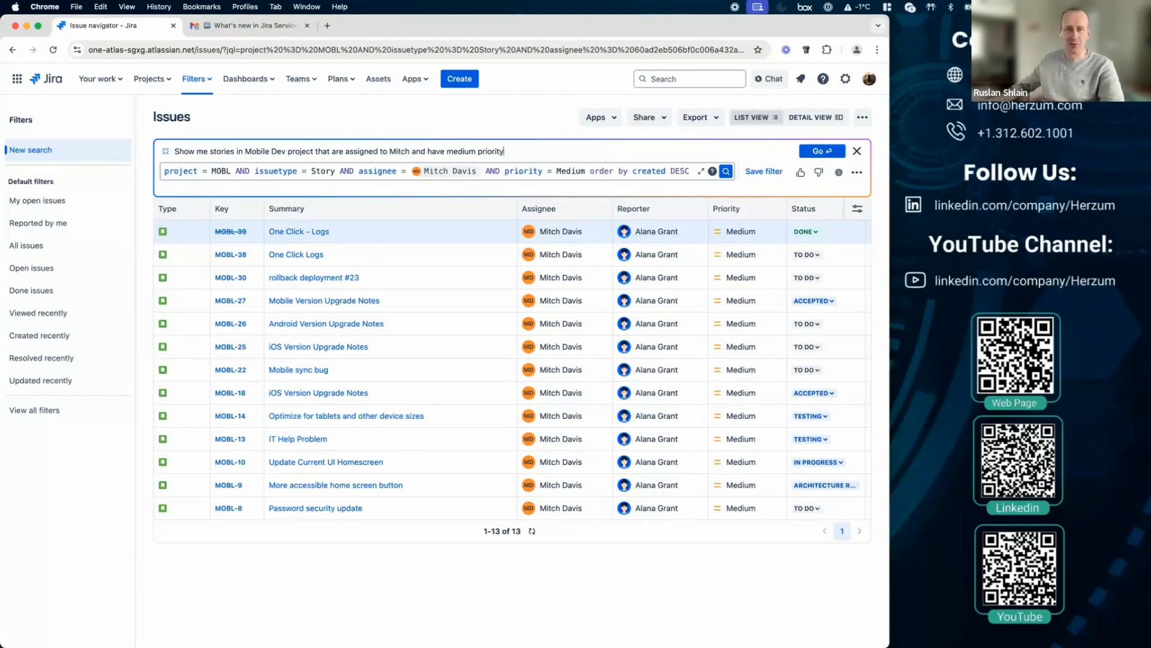
left_click(2, 194)
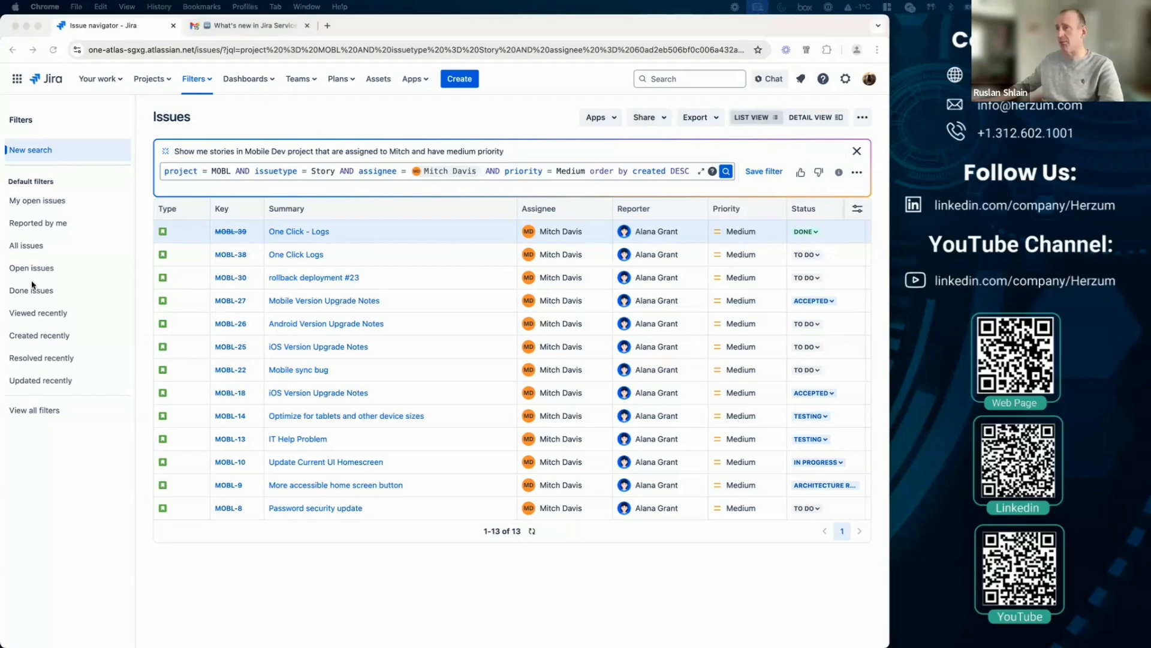
Add "and not older than 10 days" to the AI search request, run it, and close the AI search
left_click(587, 150)
type("and not older than 10 days")
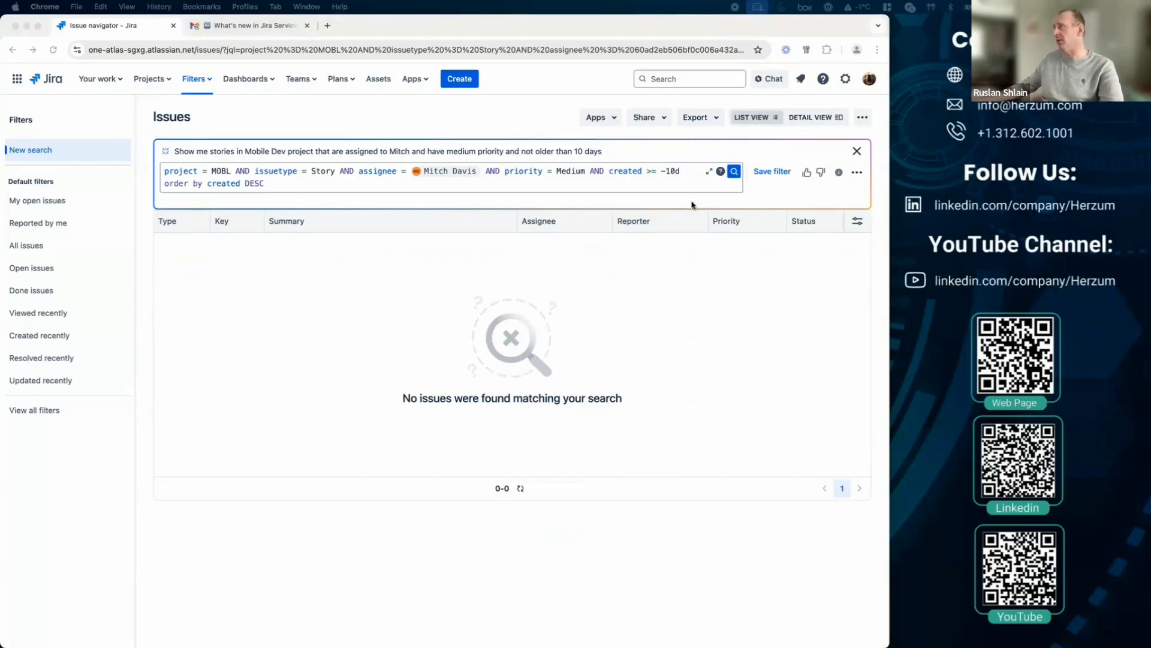
left_click(858, 152)
left_click(858, 153)
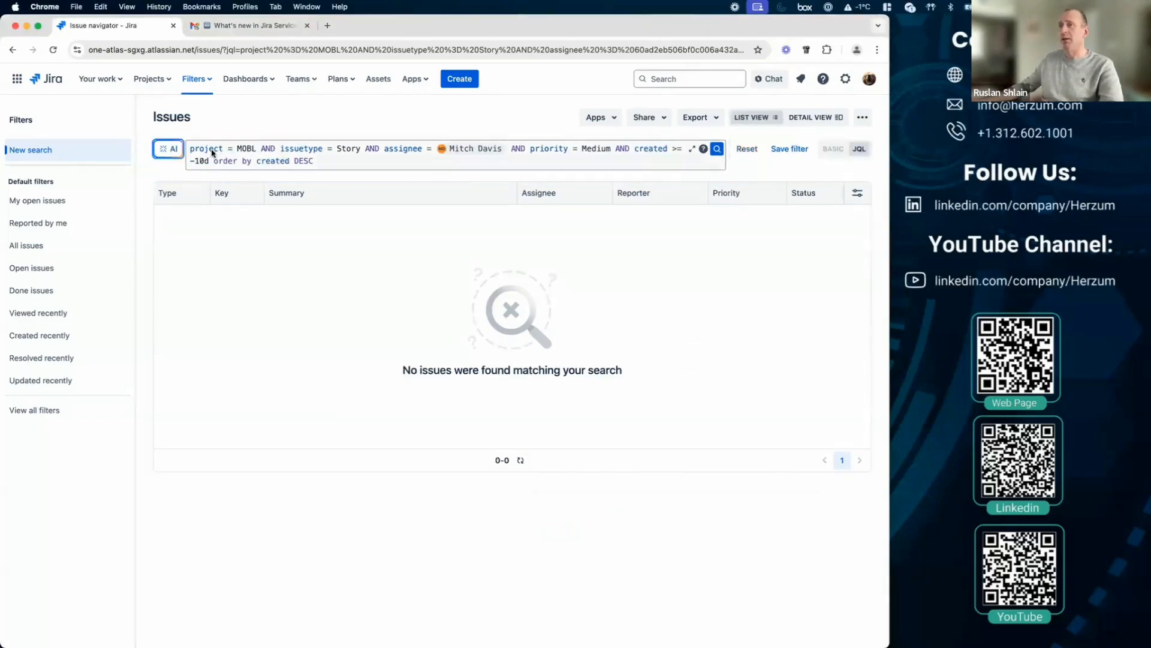
Run a new AI issue search with the request "Show me all stories in Jira"
left_click(167, 151)
type("Show me all stories in Jira")
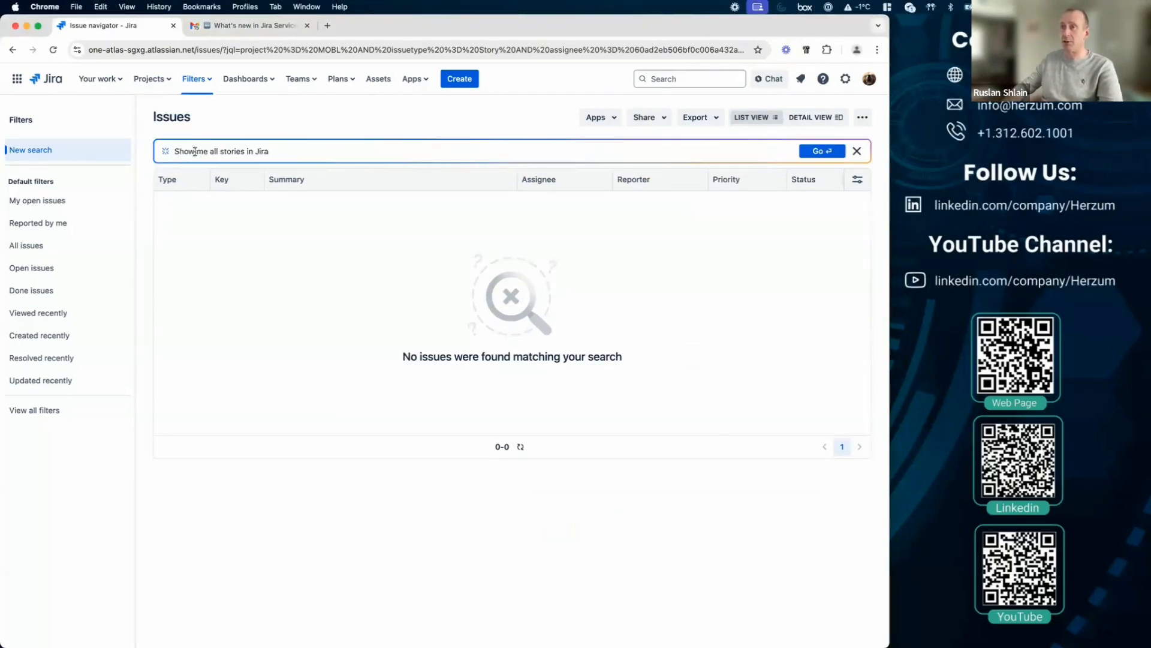
key("Return")
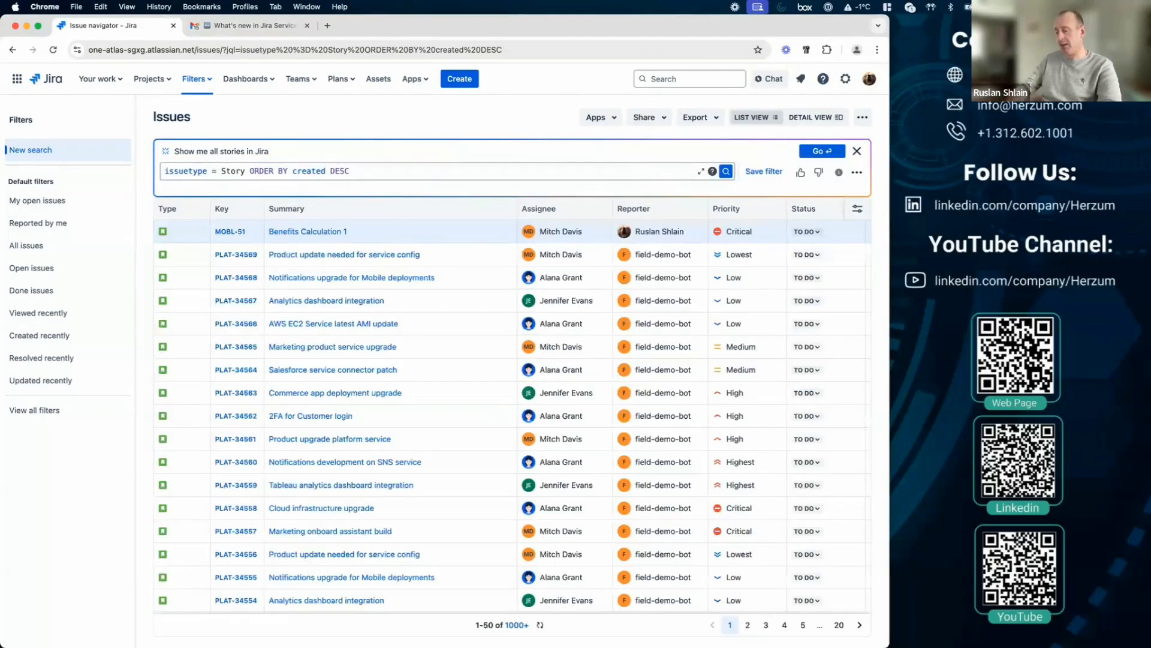
Add "that are not created by field bot" to the AI search, run it, and highlight the generated JQL query
type("that are not created by field bot")
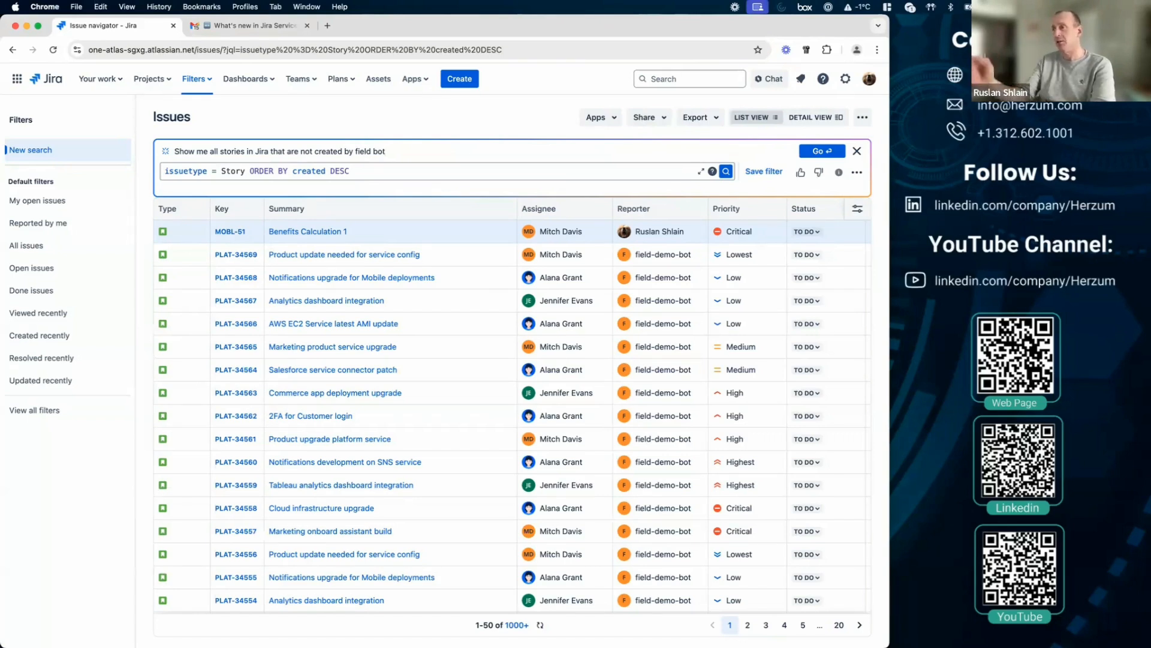
key("Return")
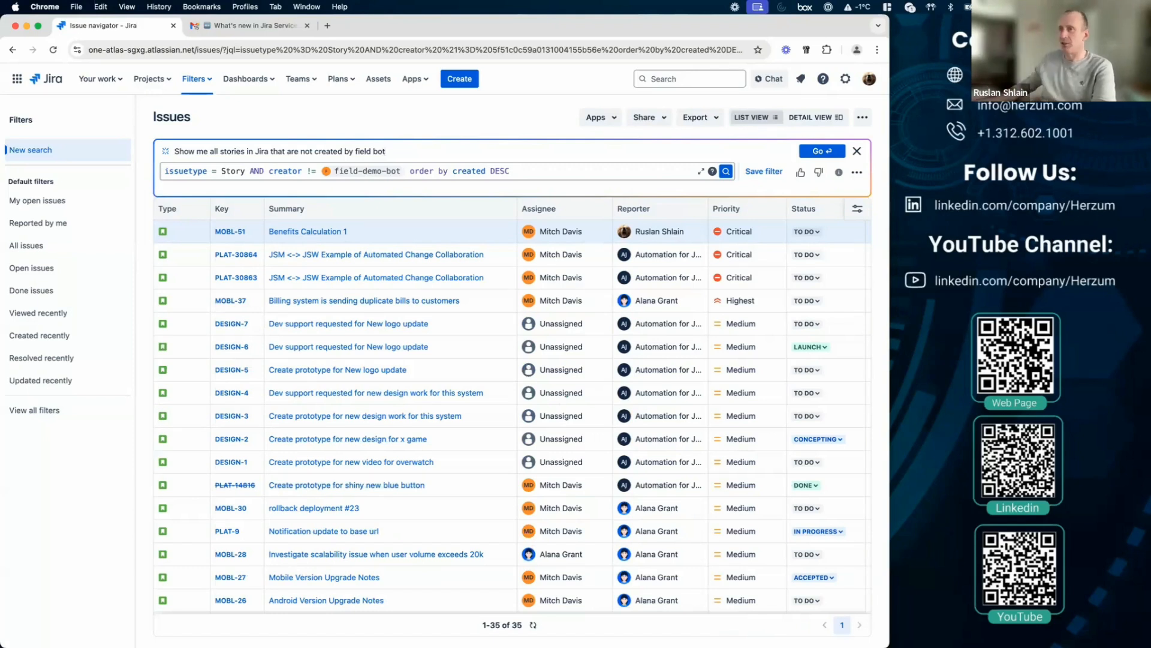
left_click_drag(517, 170, 193, 153)
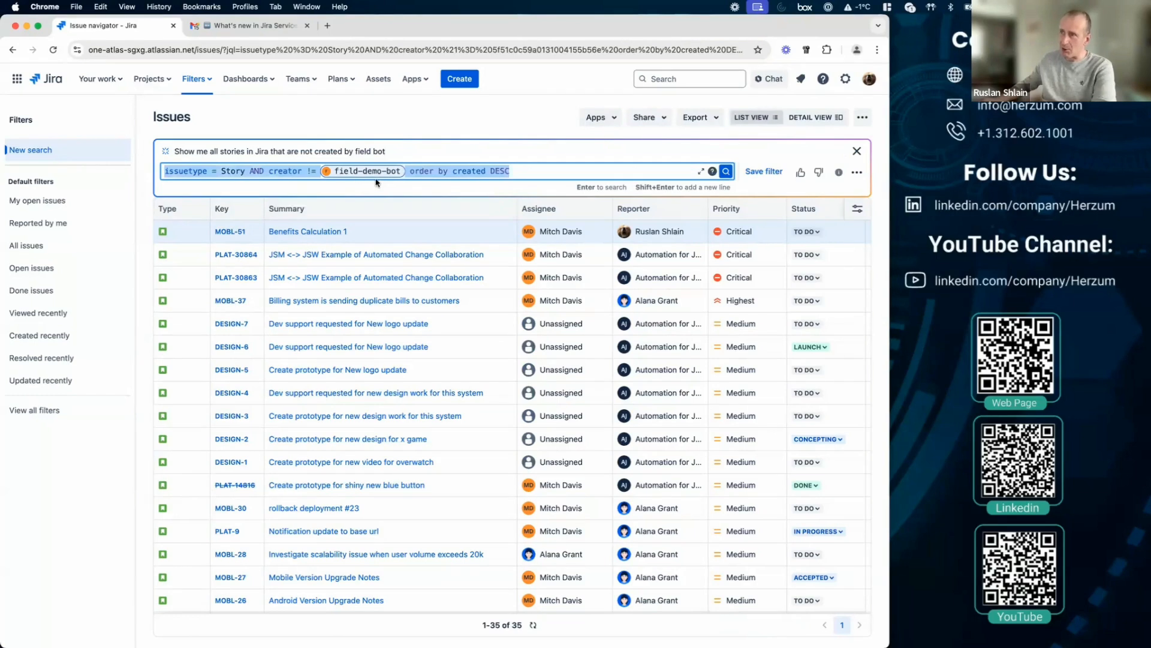
Add the conditions "unassigned, critical and from 2025" to the AI story search and run it
left_click(467, 151)
type(", unassigned, critical and from 2025")
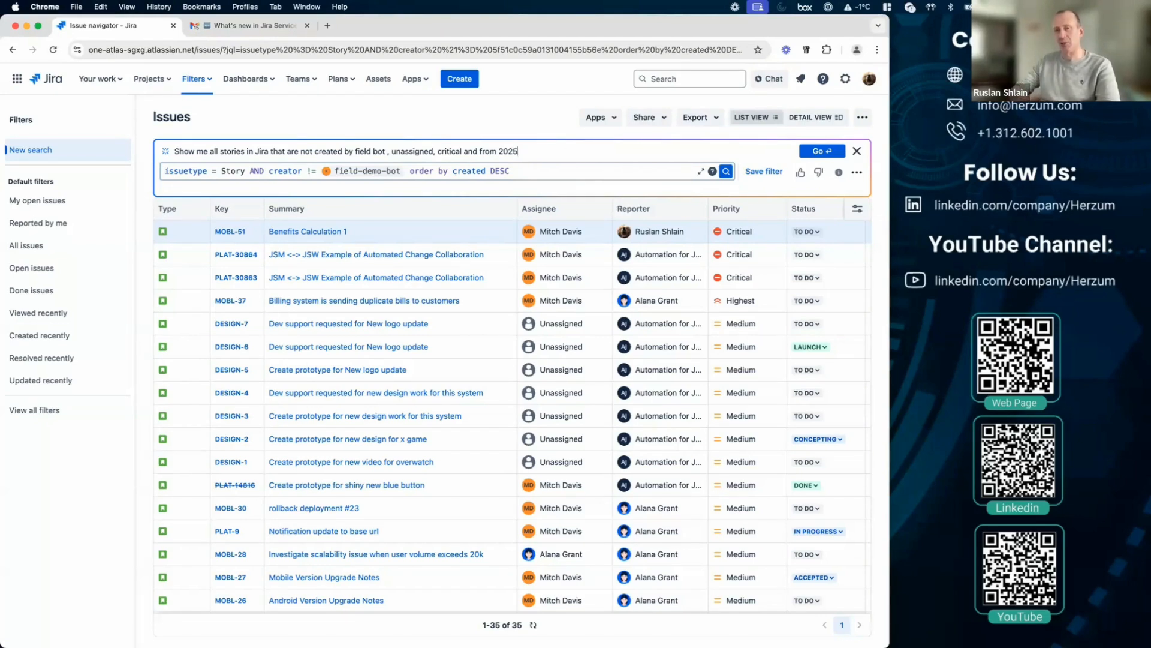
key("Return")
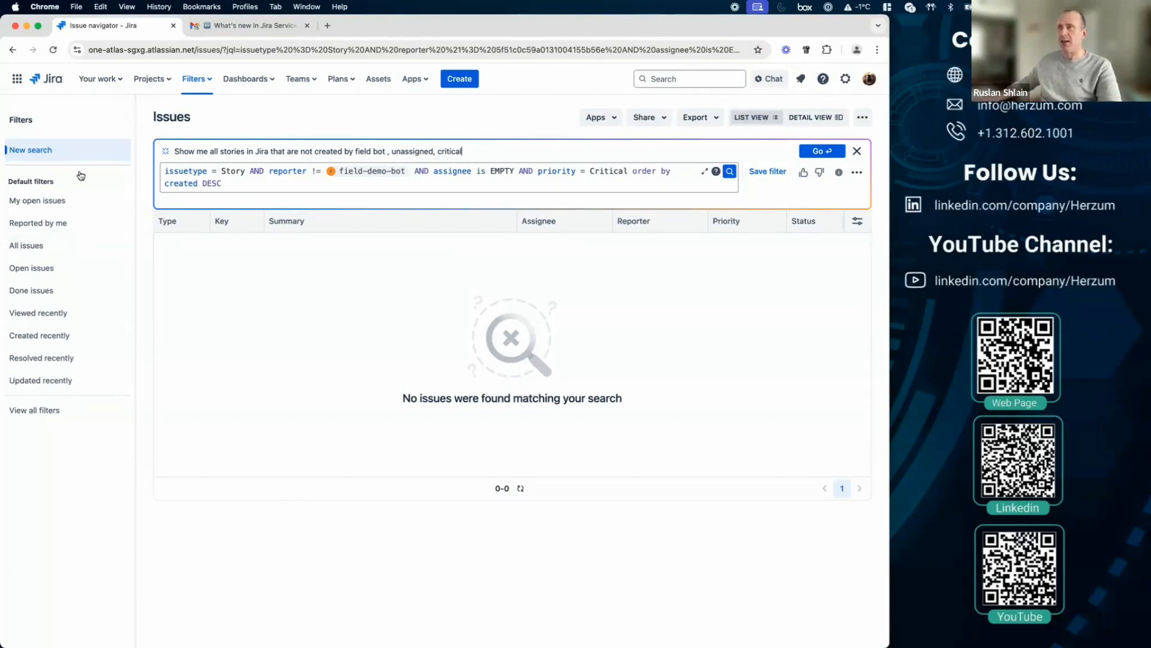
Switch to the IT Support ticket "Requesting a new mobile device" and generate an AI summary of its comments
left_click(307, 25)
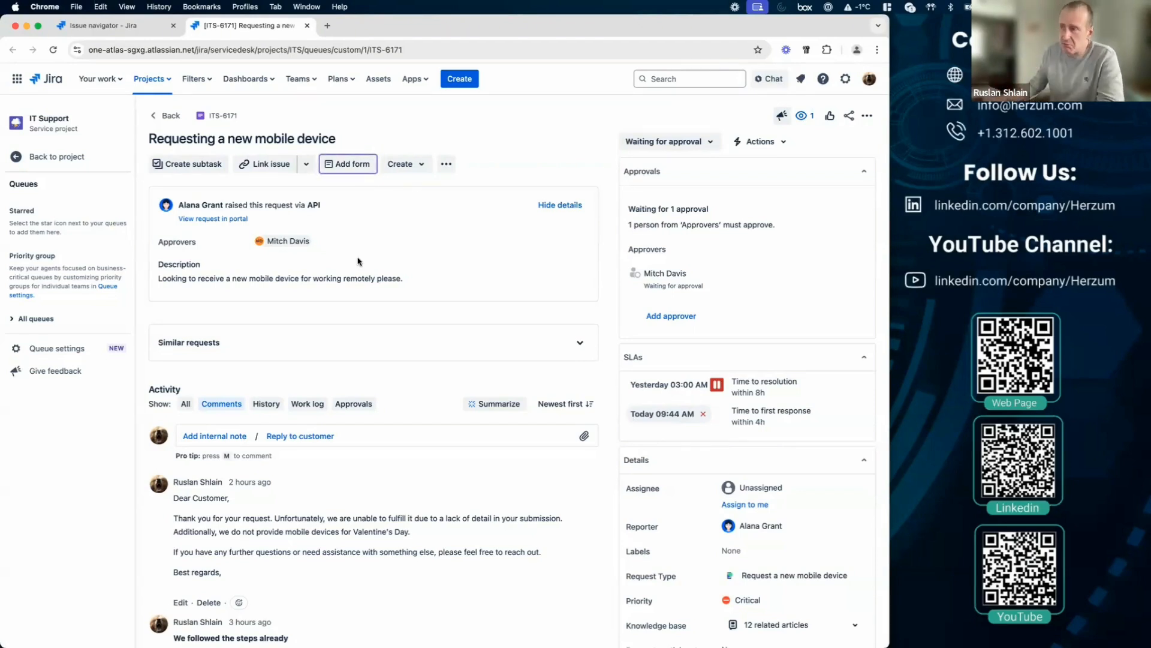
left_click(494, 405)
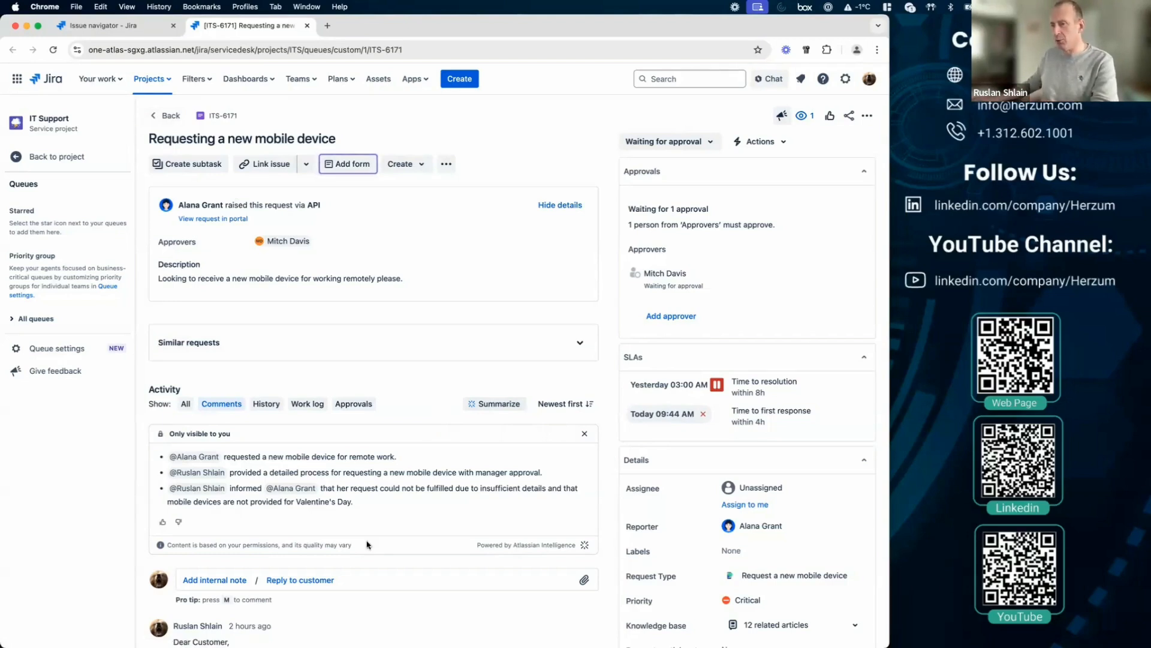
Draft a customer reply with AI from the prompt "Write a response to a customer that we will not approve this request", insert and discard it
left_click(300, 580)
scroll(420, 502, "down", 5)
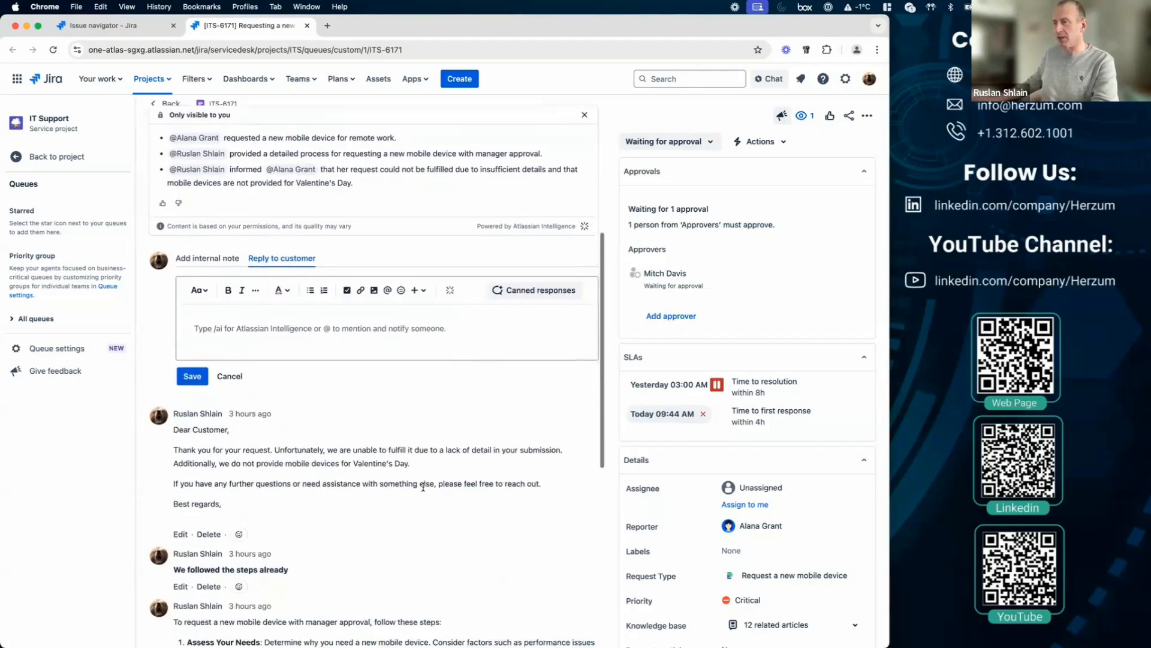
left_click(449, 256)
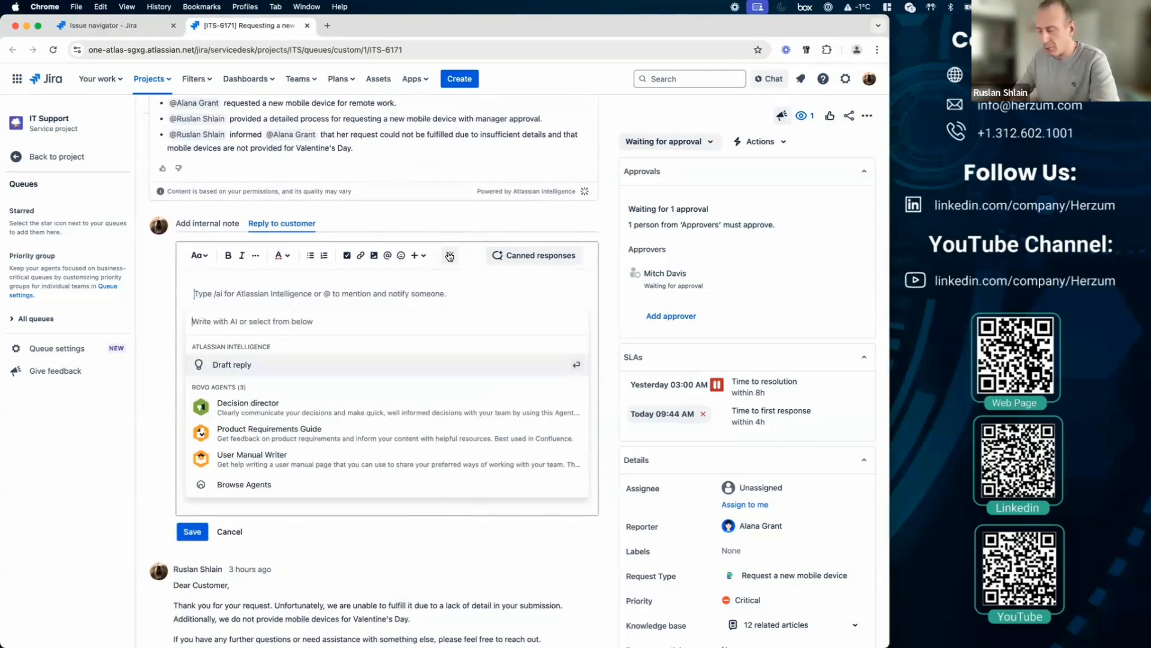
type("Write a re")
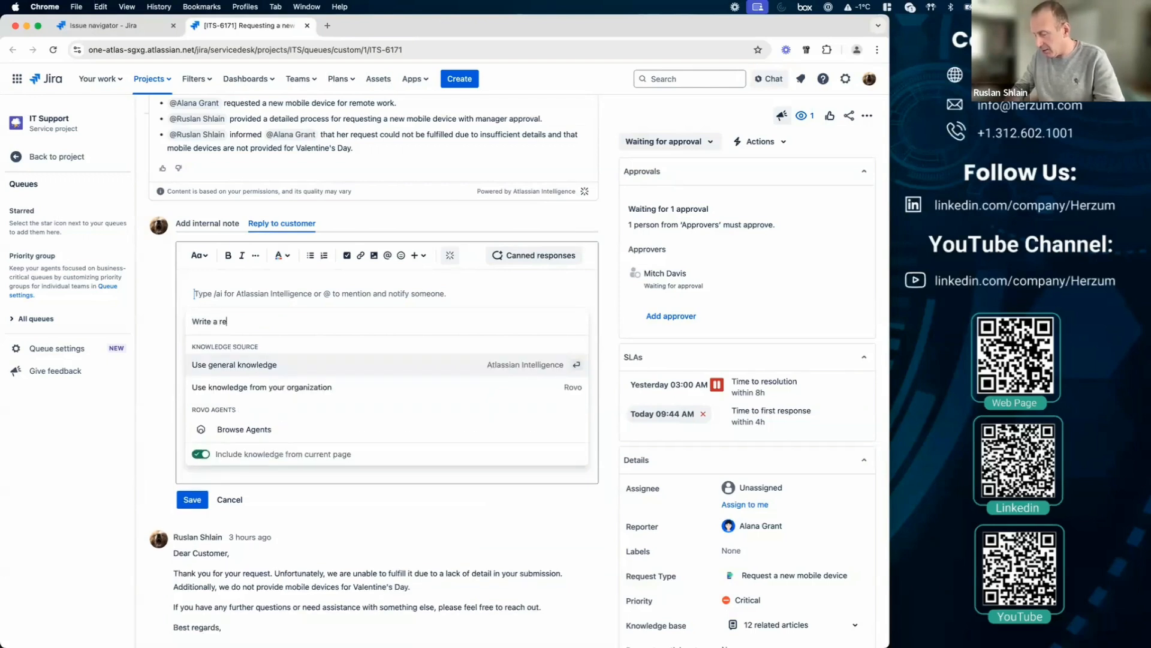
type("sponse to a")
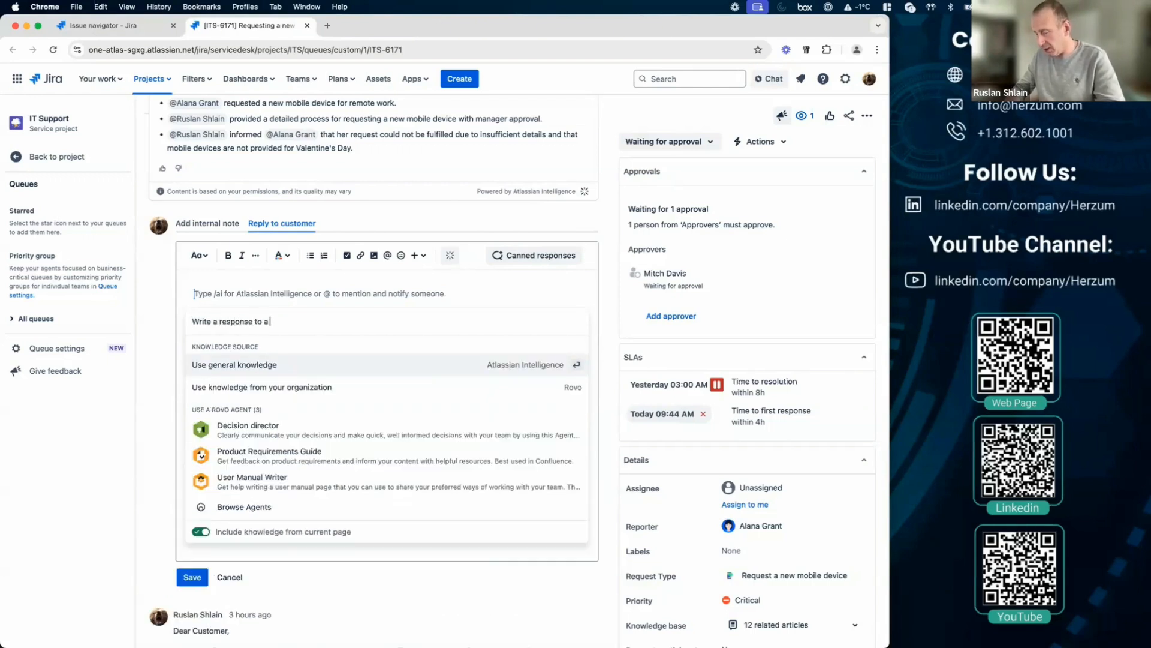
type(" customer that we will not approve this reque")
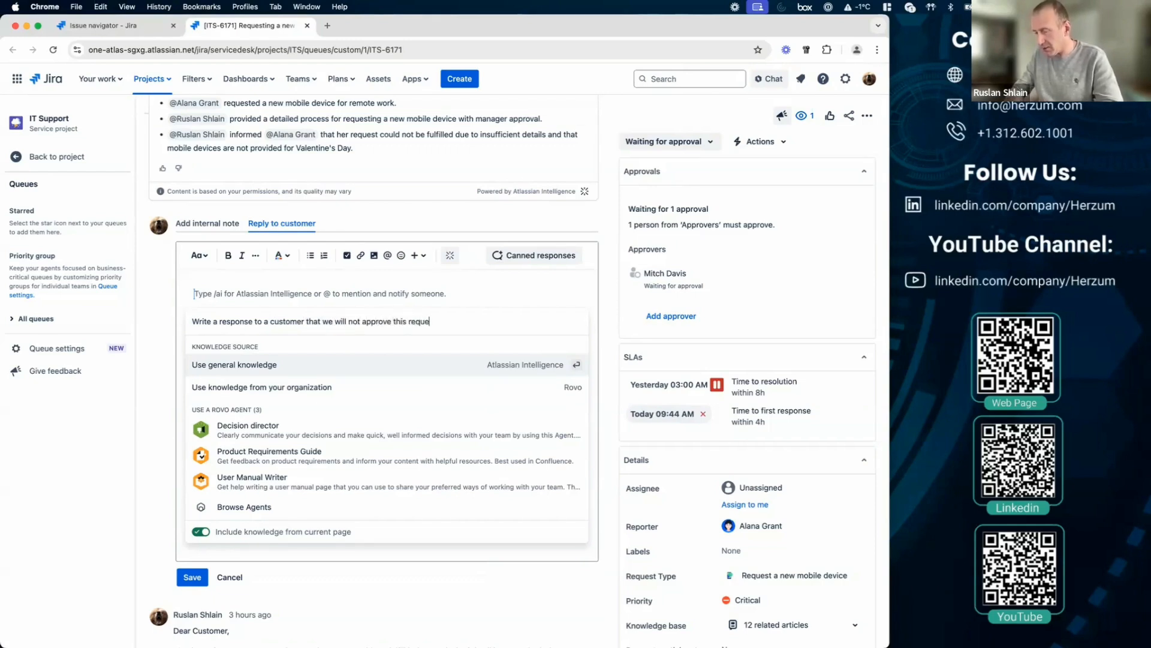
type("st")
key("Return")
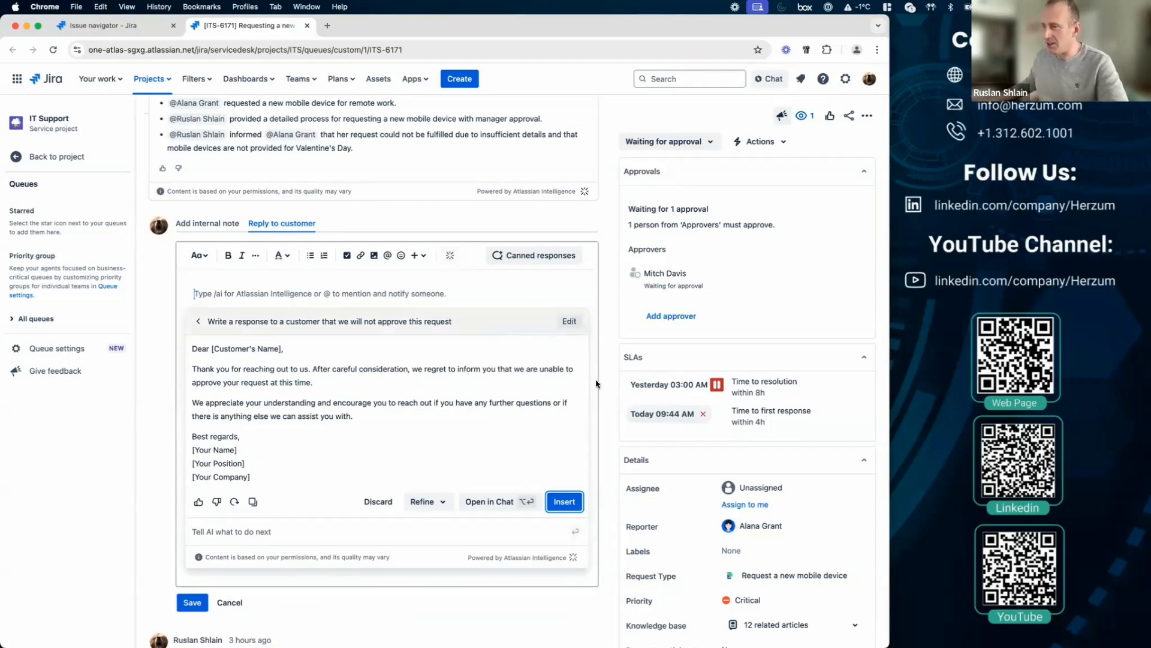
left_click(562, 502)
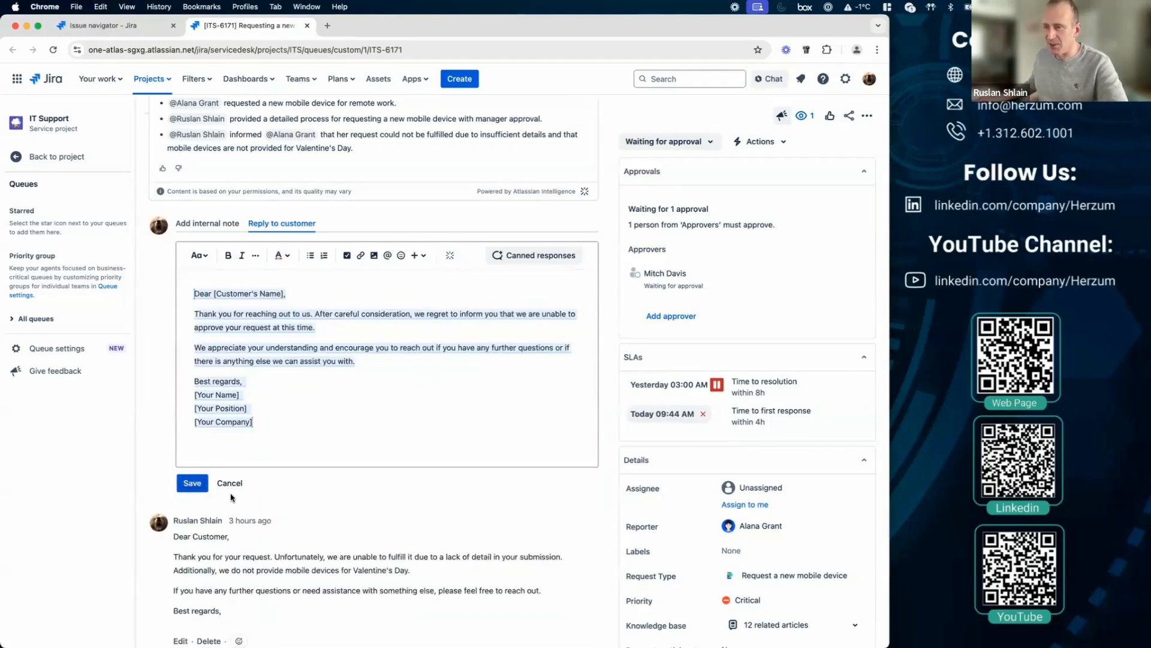
left_click(230, 483)
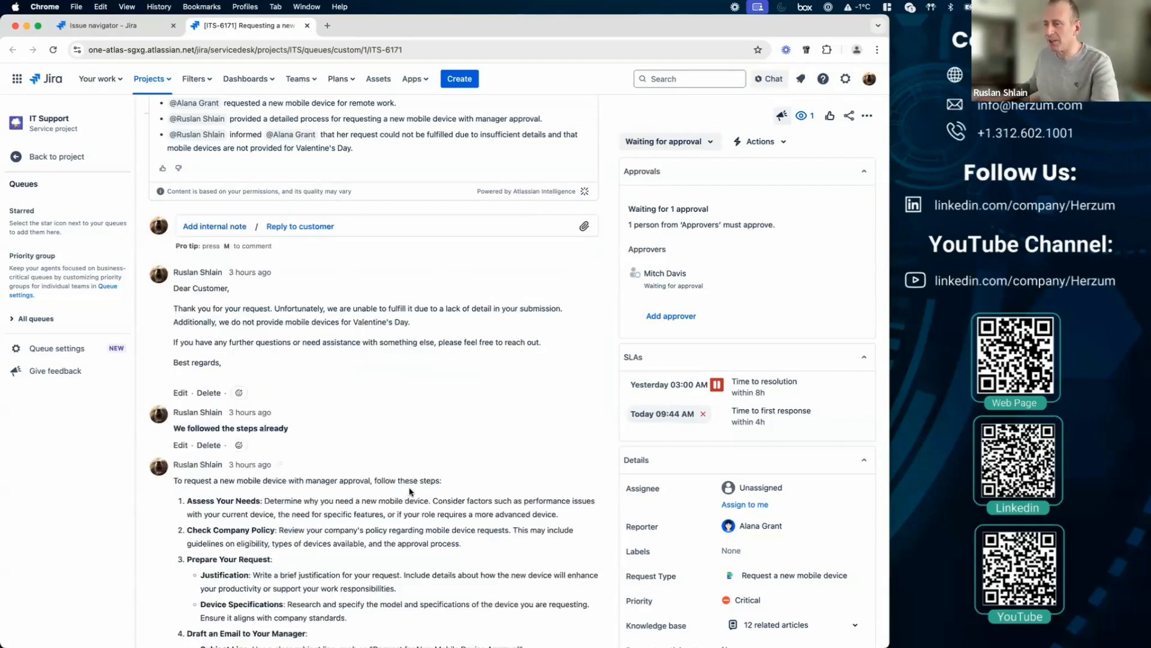
scroll(185, 223, "down", 5)
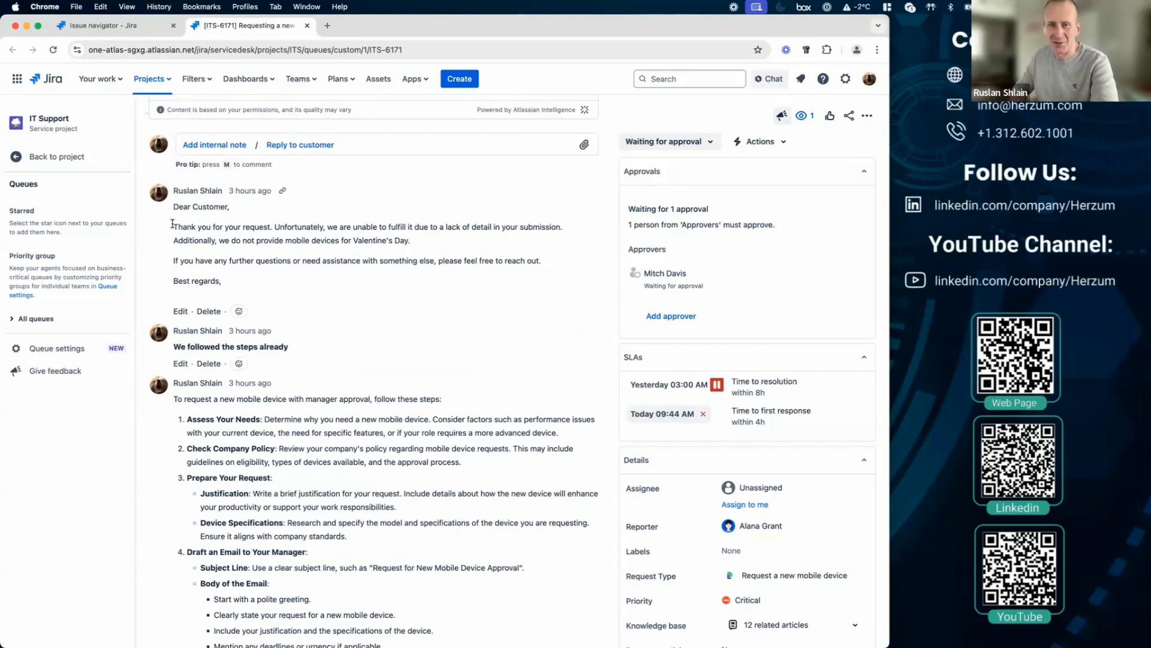
Open the Mobile Dev project's sprint board and open the story "Mobile User Registration" (MOBL-40) in its own full page
left_click(168, 82)
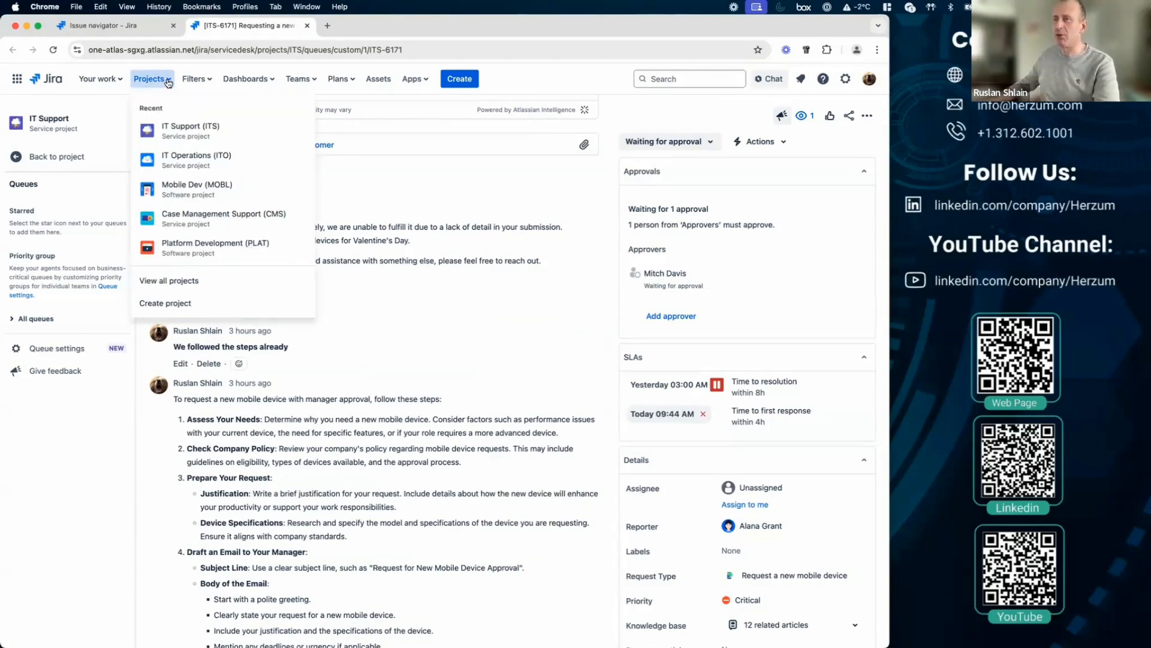
left_click(198, 187)
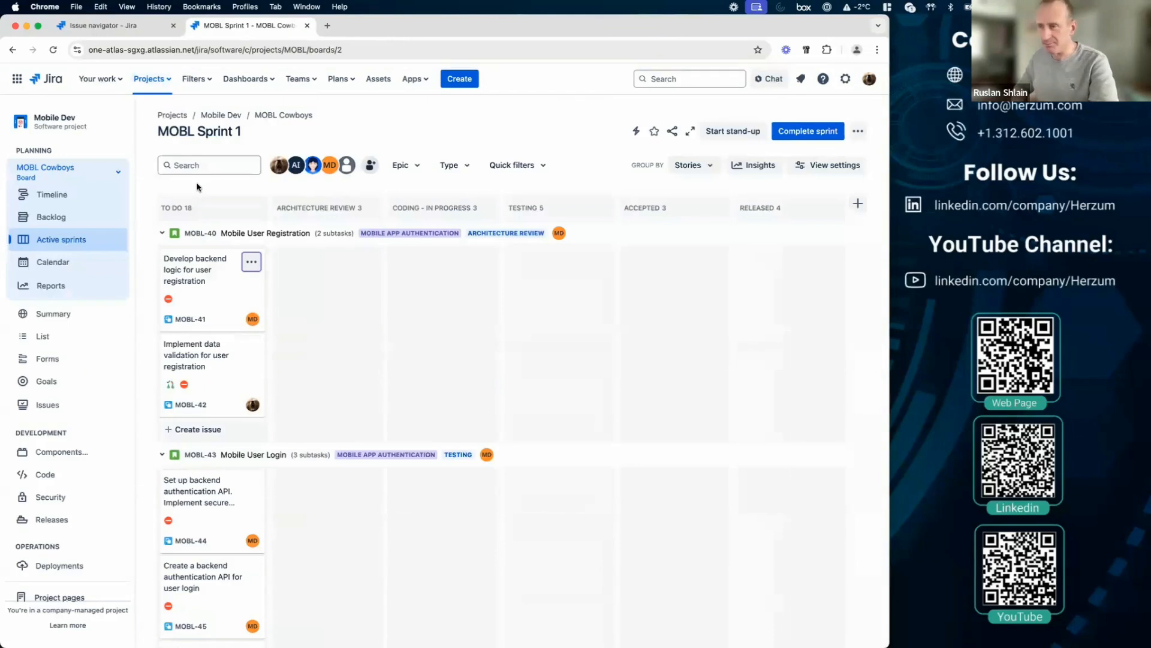
left_click(206, 235)
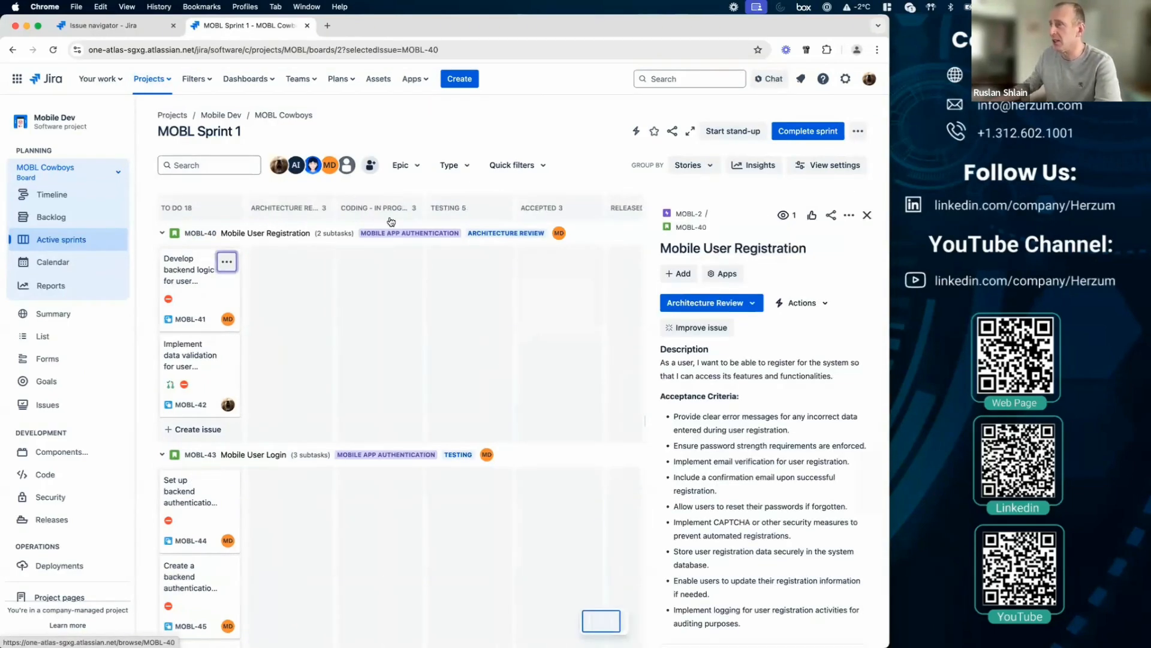
left_click(695, 229)
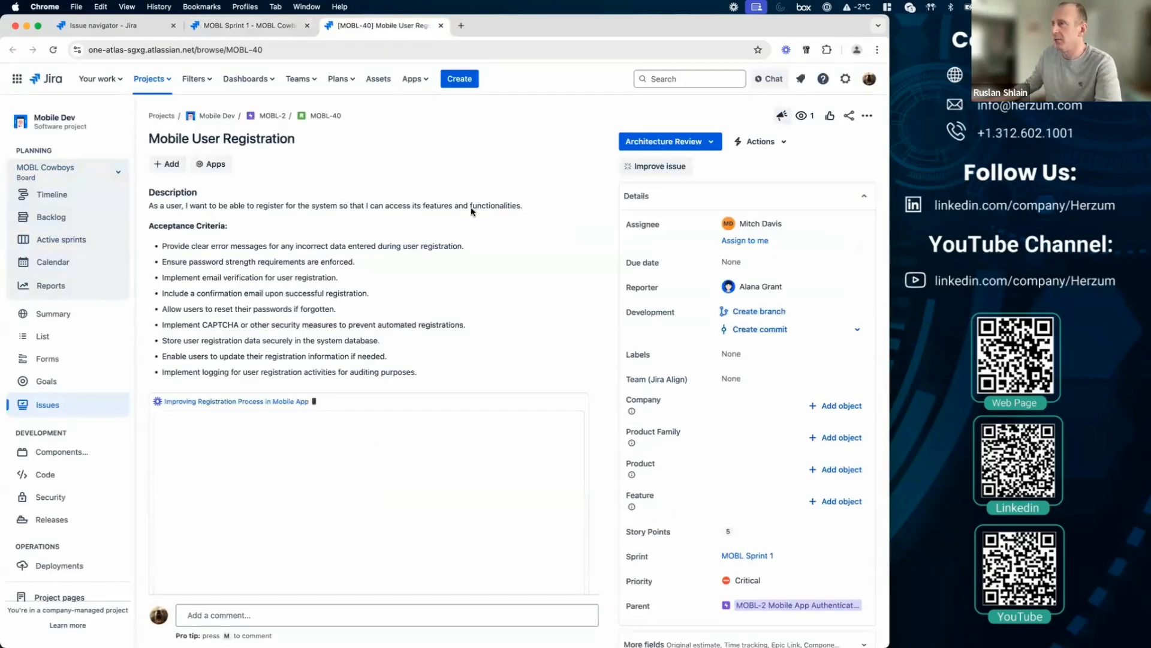
Generate an AI-improved issue description for the Mobile User Registration story, review the draft and discard it
left_click(667, 167)
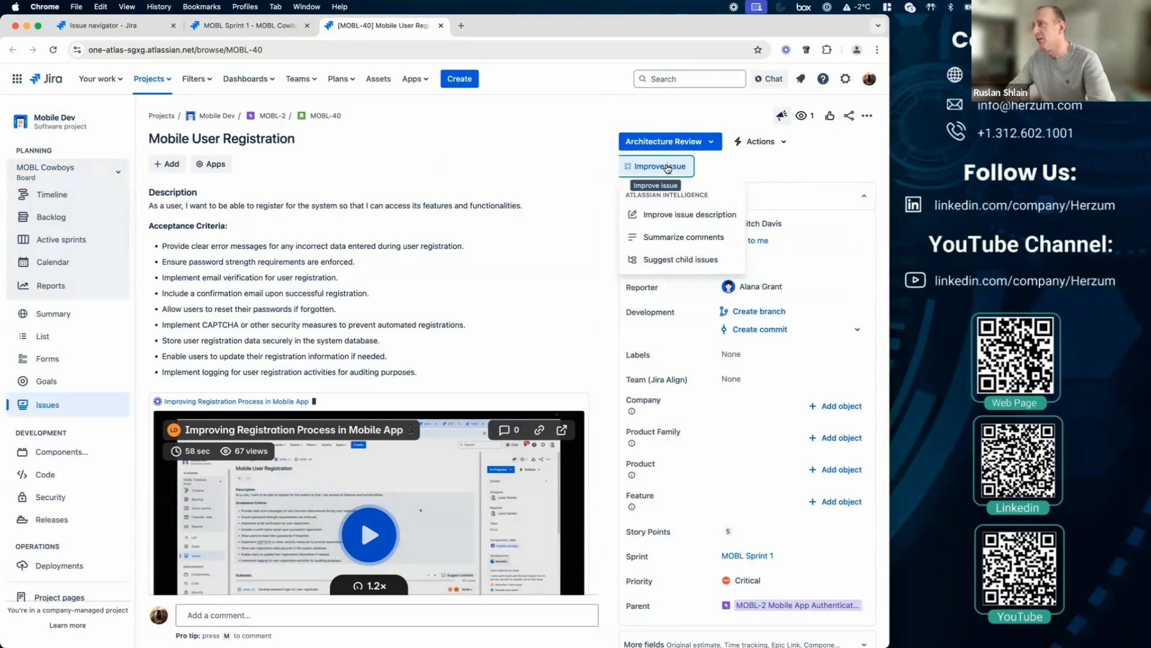
left_click(669, 216)
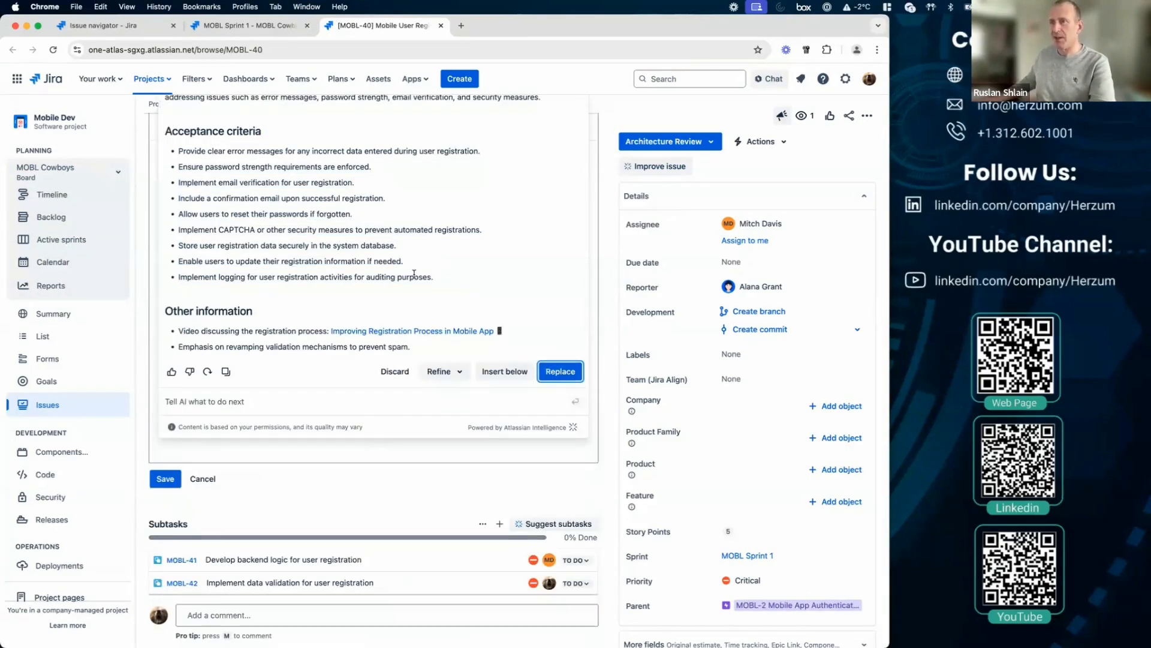
scroll(423, 267, "up", 6)
scroll(422, 267, "down", 4)
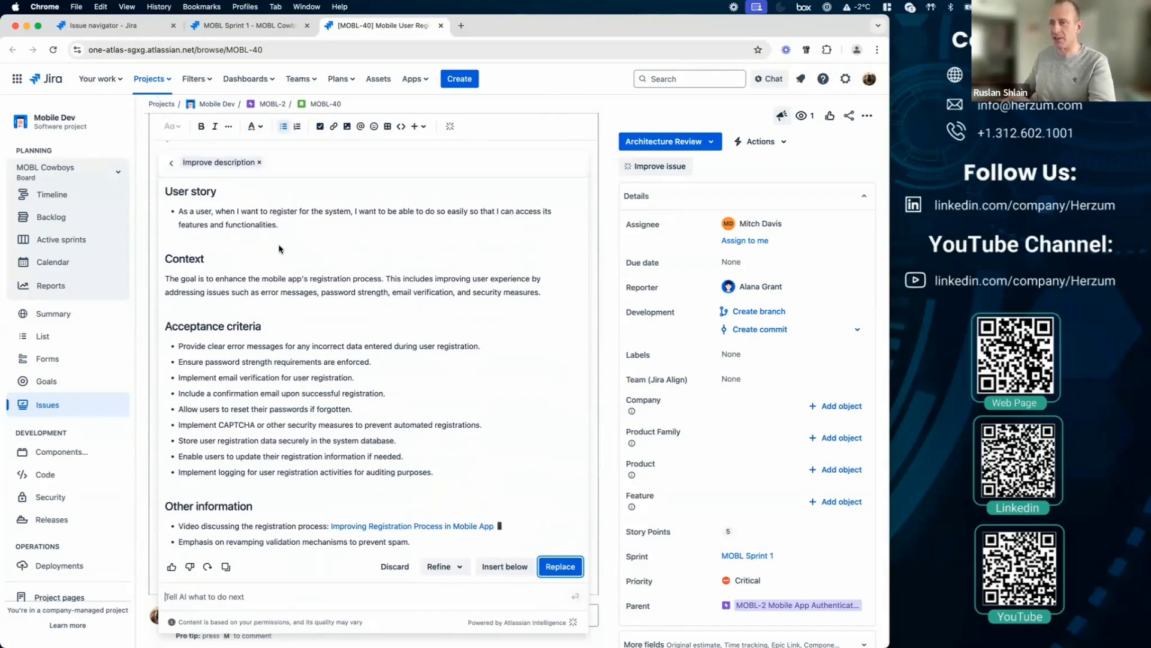
scroll(313, 308, "down", 2)
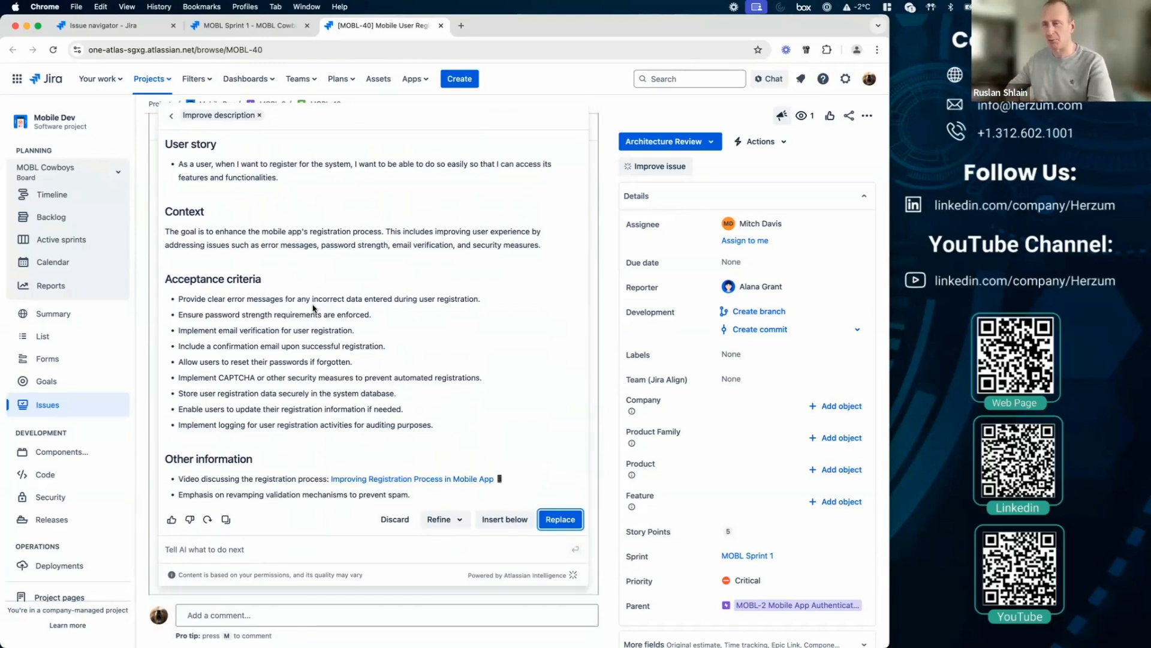
left_click(661, 168)
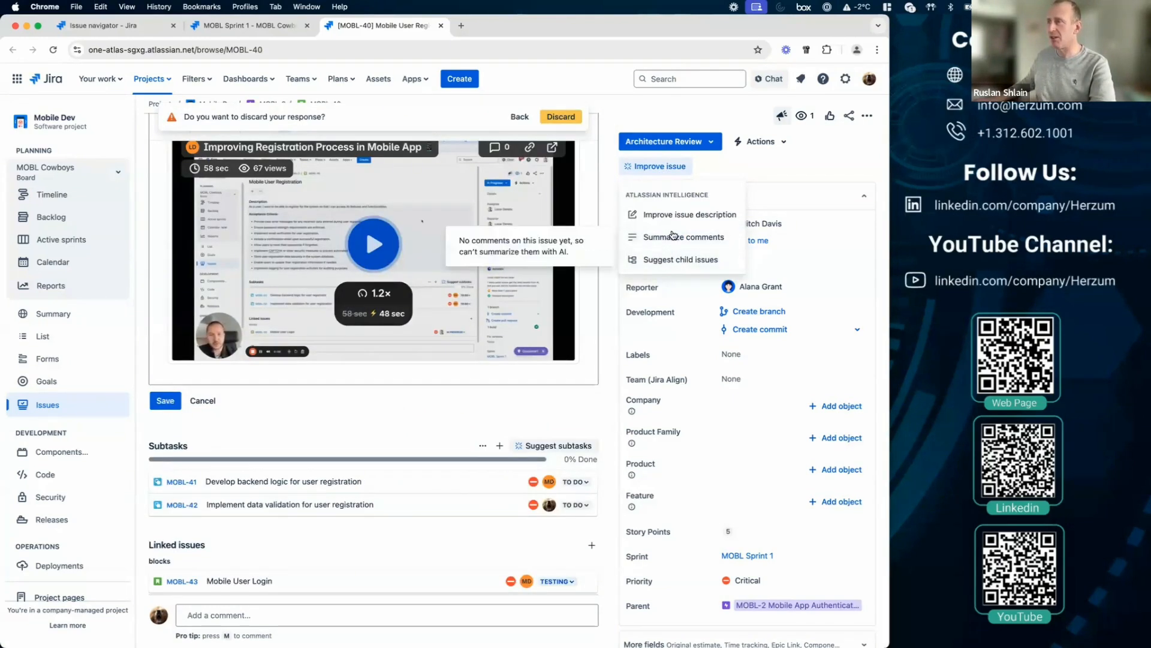
left_click(562, 117)
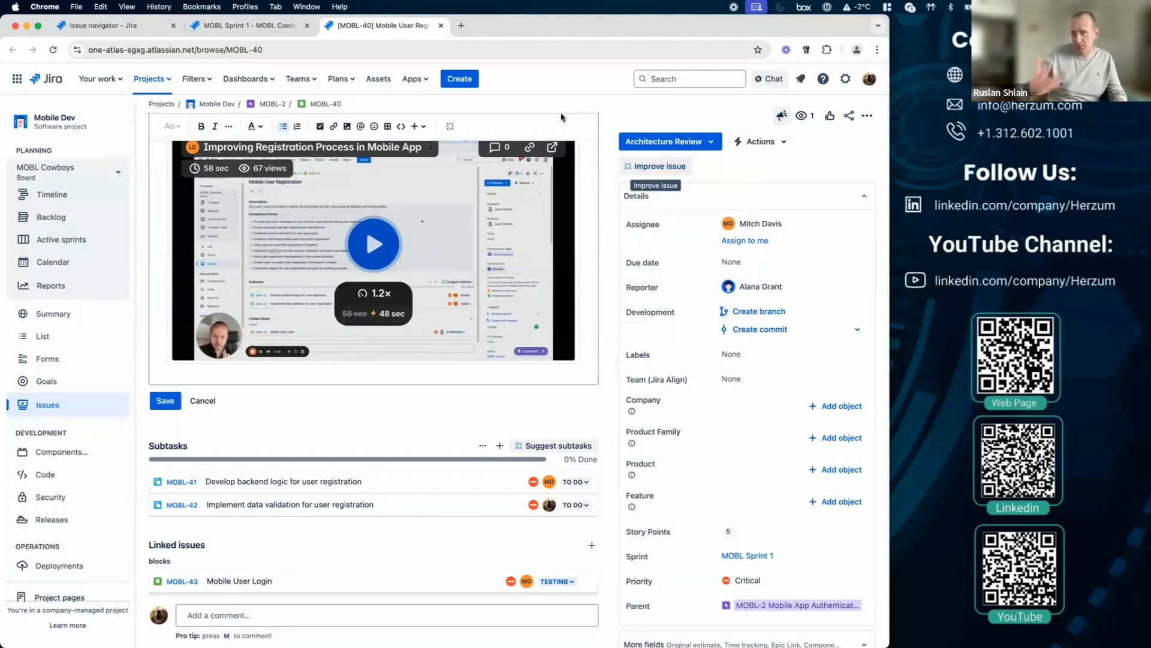
Generate AI subtask suggestions; create "Design User Registration UI", "Integrate CAPTCHA for Registration Security" and "Enable User Information Update" from them, and close the rest
left_click(659, 161)
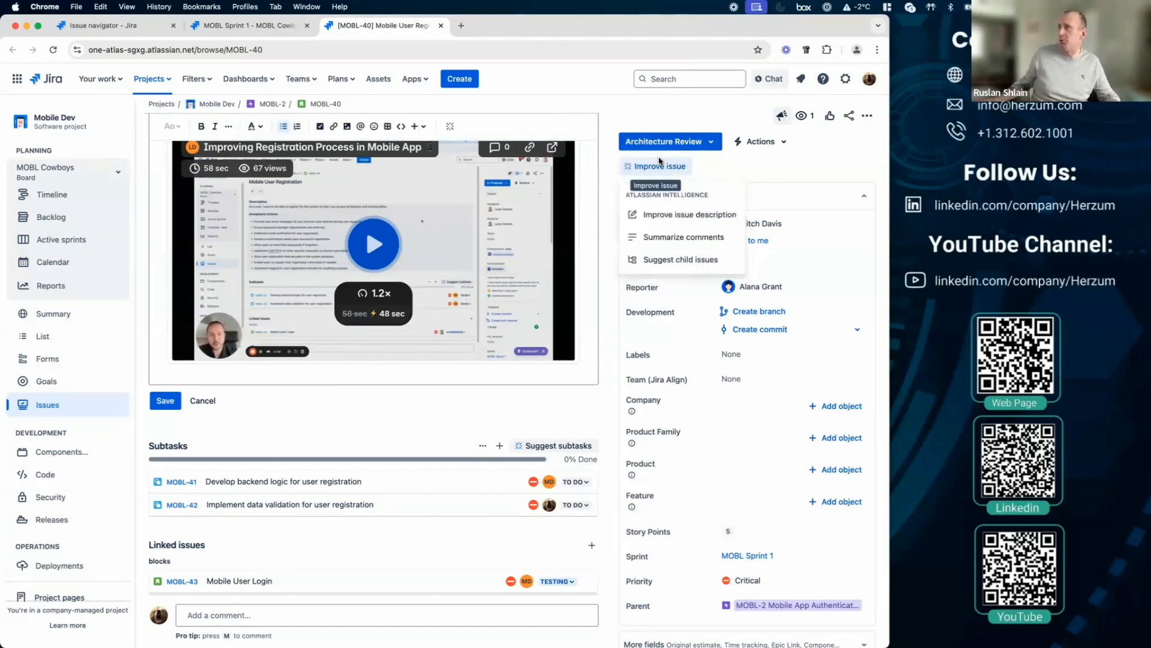
left_click(671, 260)
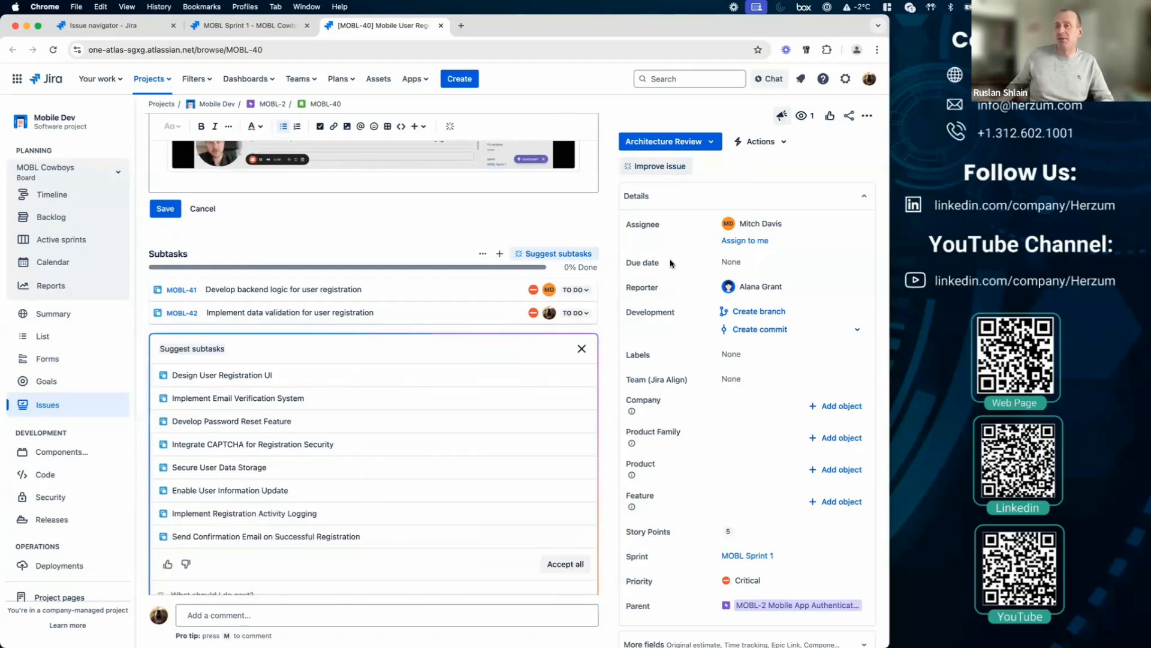
scroll(457, 282, "up", 5)
scroll(457, 283, "up", 4)
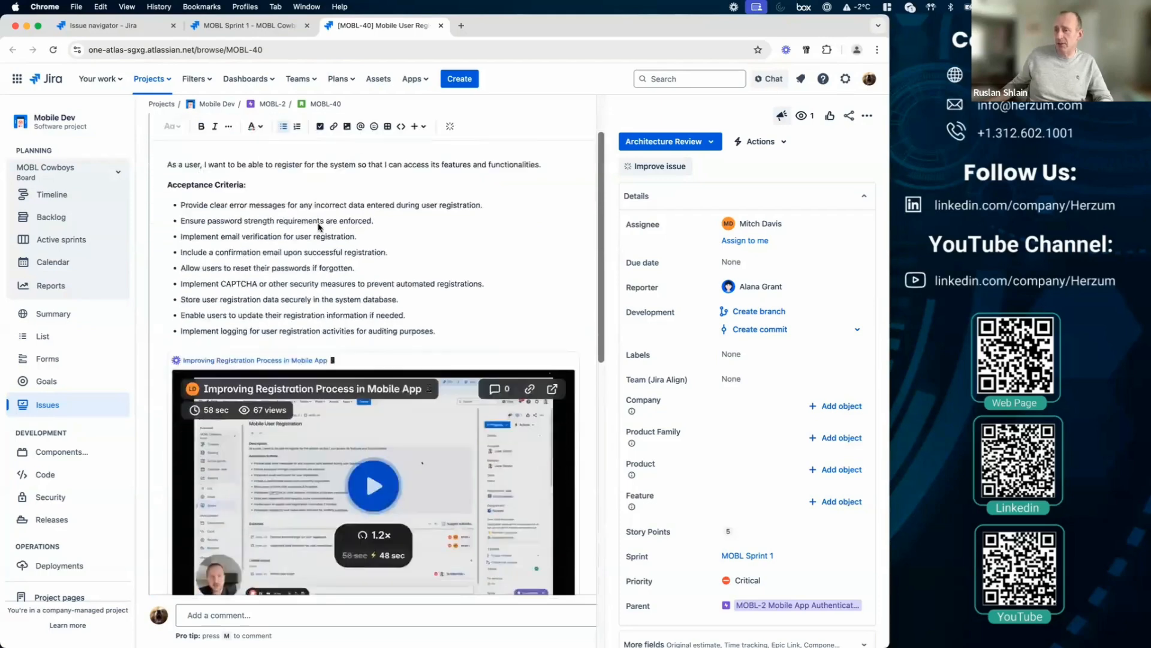
scroll(318, 231, "down", 7)
scroll(317, 235, "down", 4)
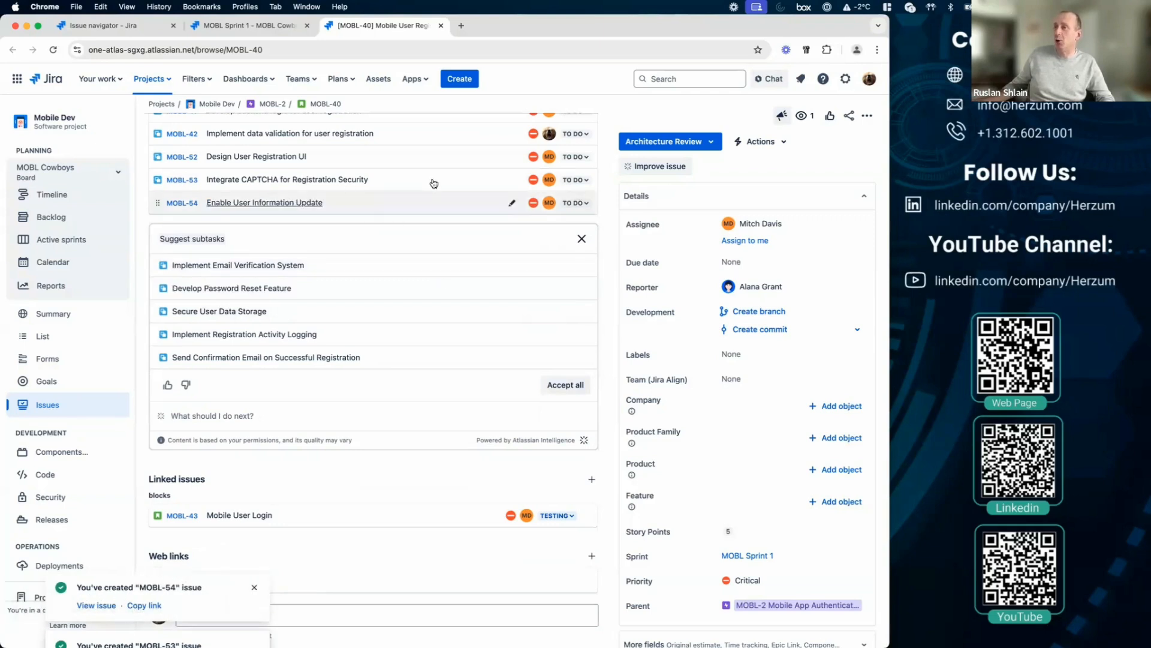
mouse_move(383, 204)
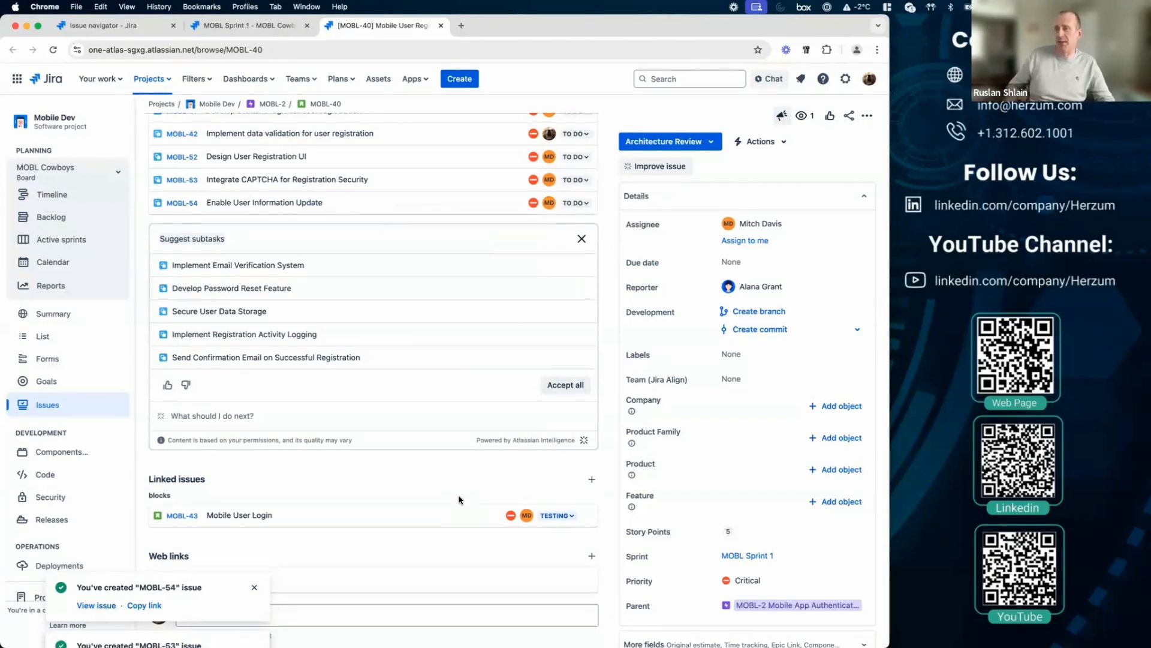
left_click(582, 239)
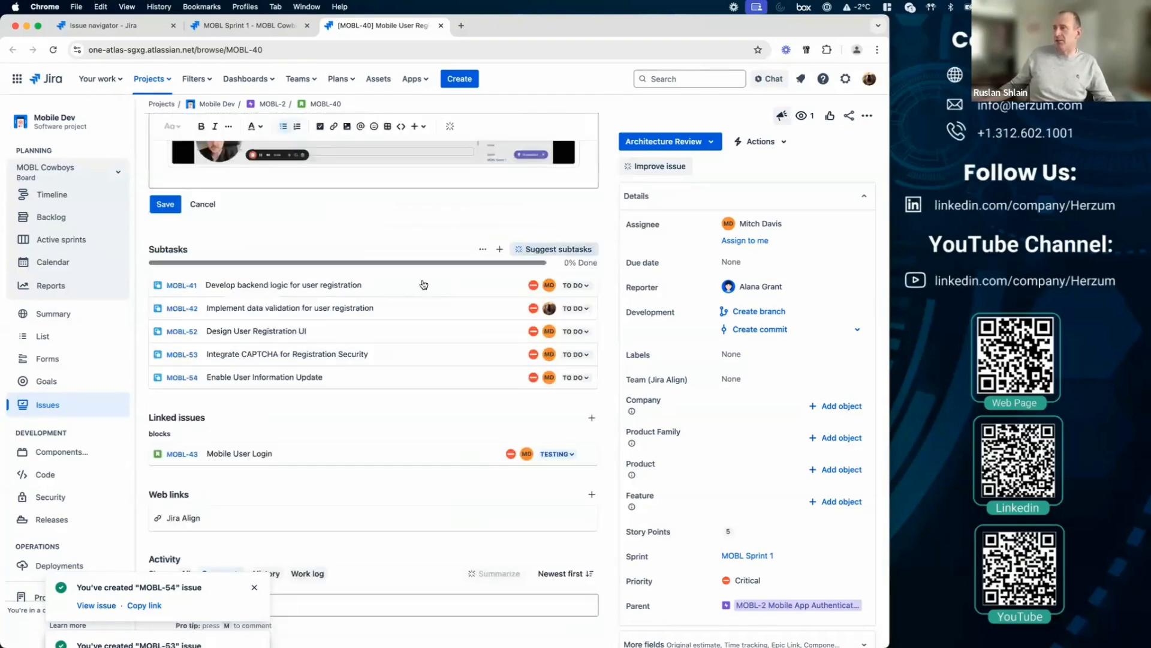
Prompt the AI assistant in the description editor with "Write subtasks based on desrciption" and review its draft
scroll(379, 279, "up", 2)
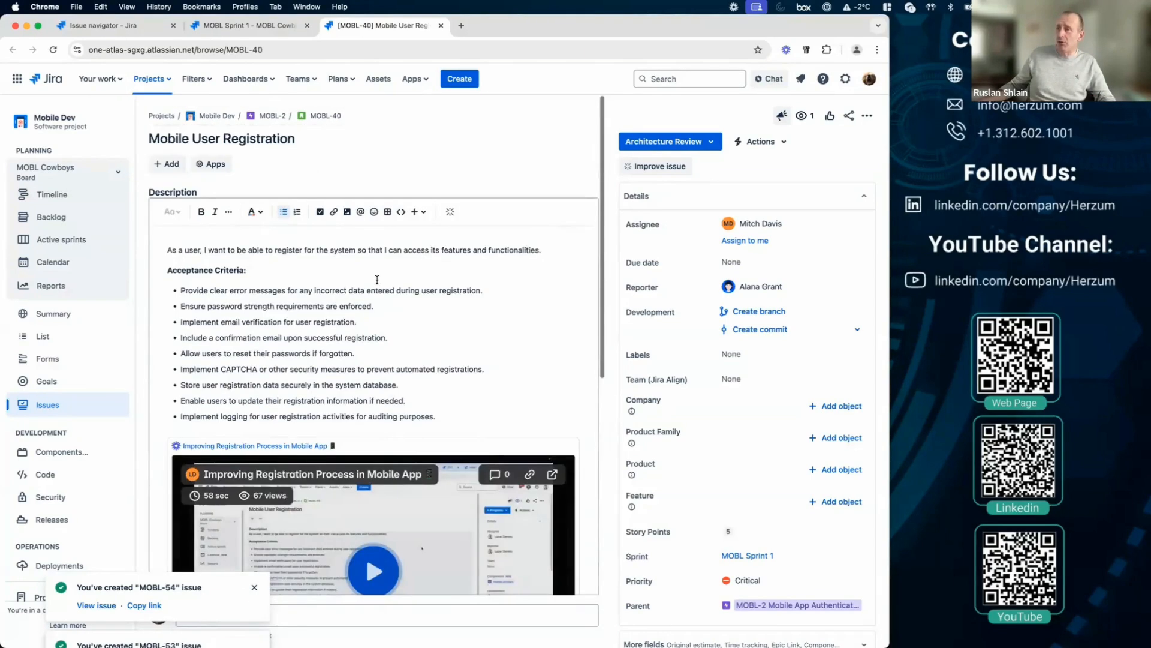
left_click(450, 215)
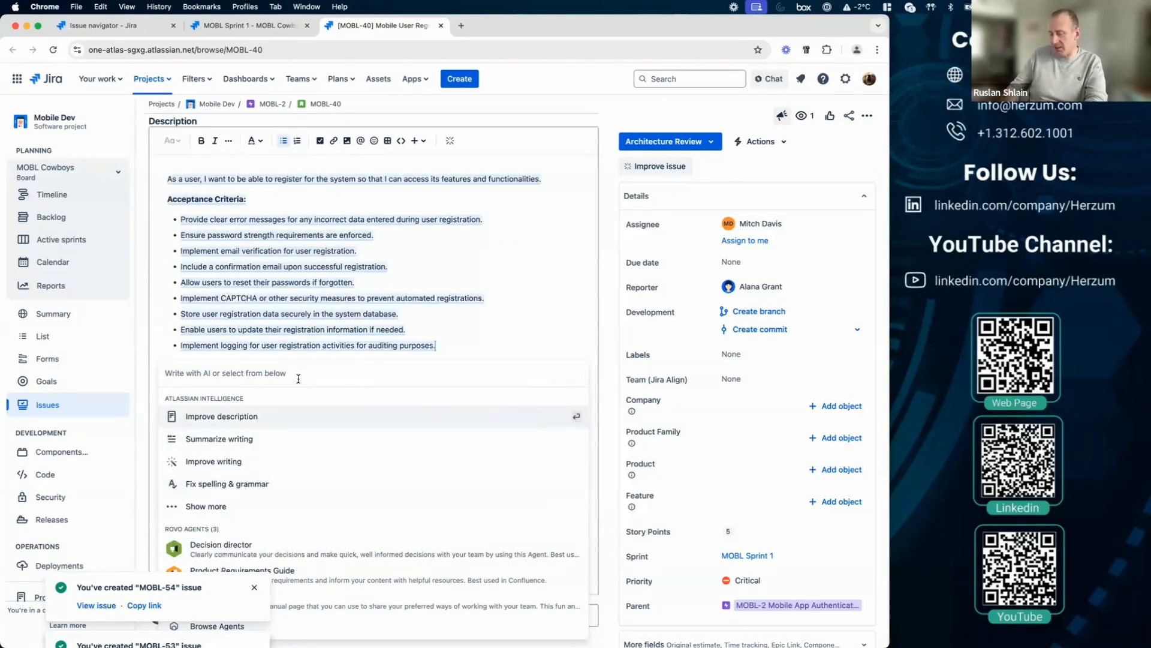
type("Write ")
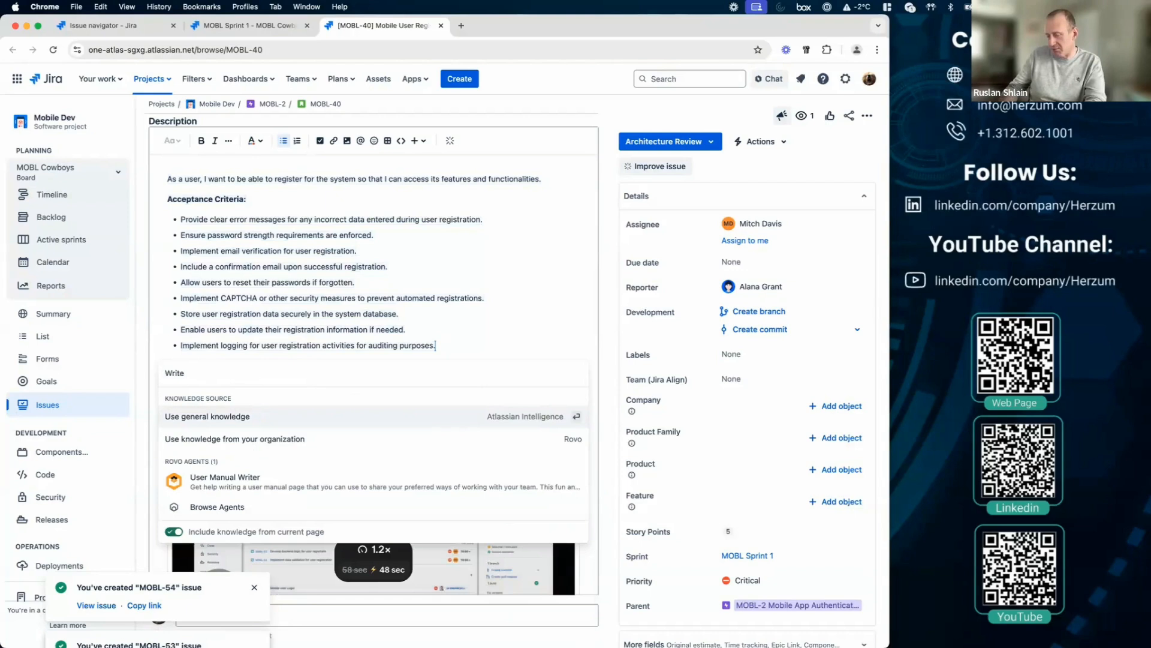
type("subtasks based")
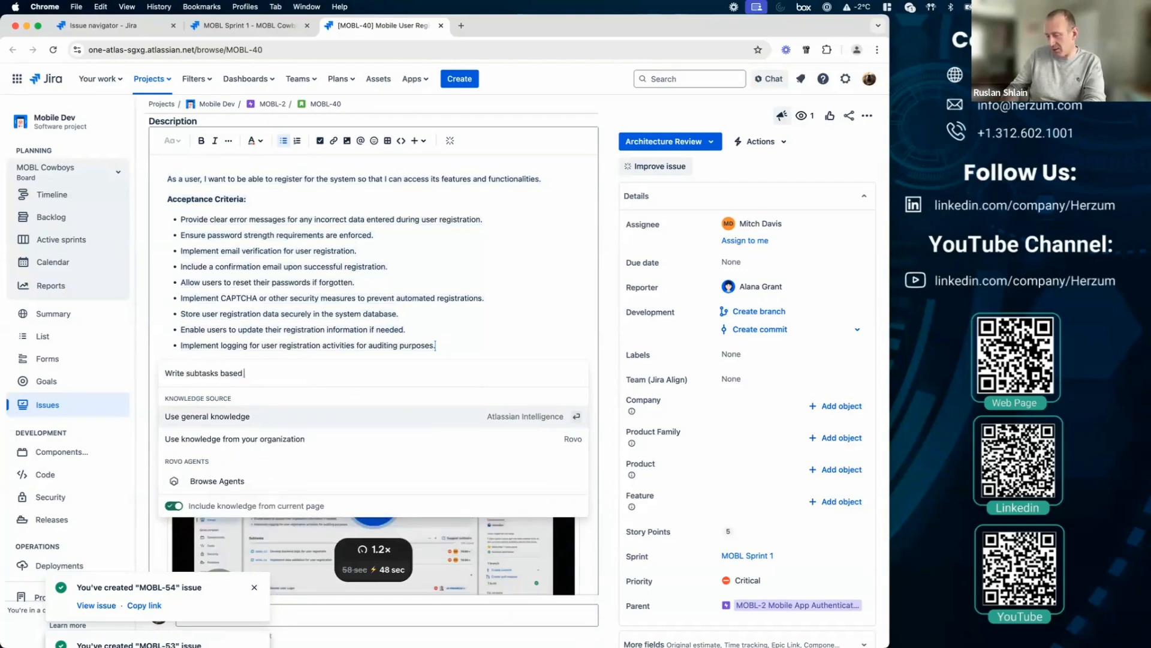
type(" on desrciption")
key("Return")
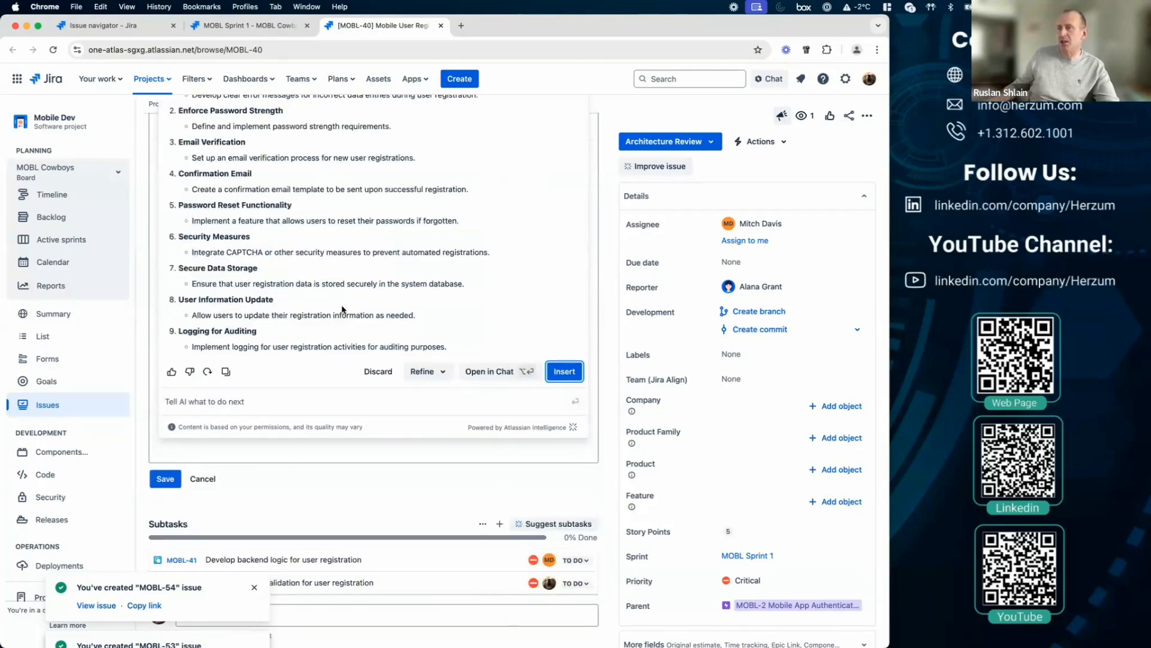
scroll(345, 307, "up", 3)
scroll(345, 307, "up", 3)
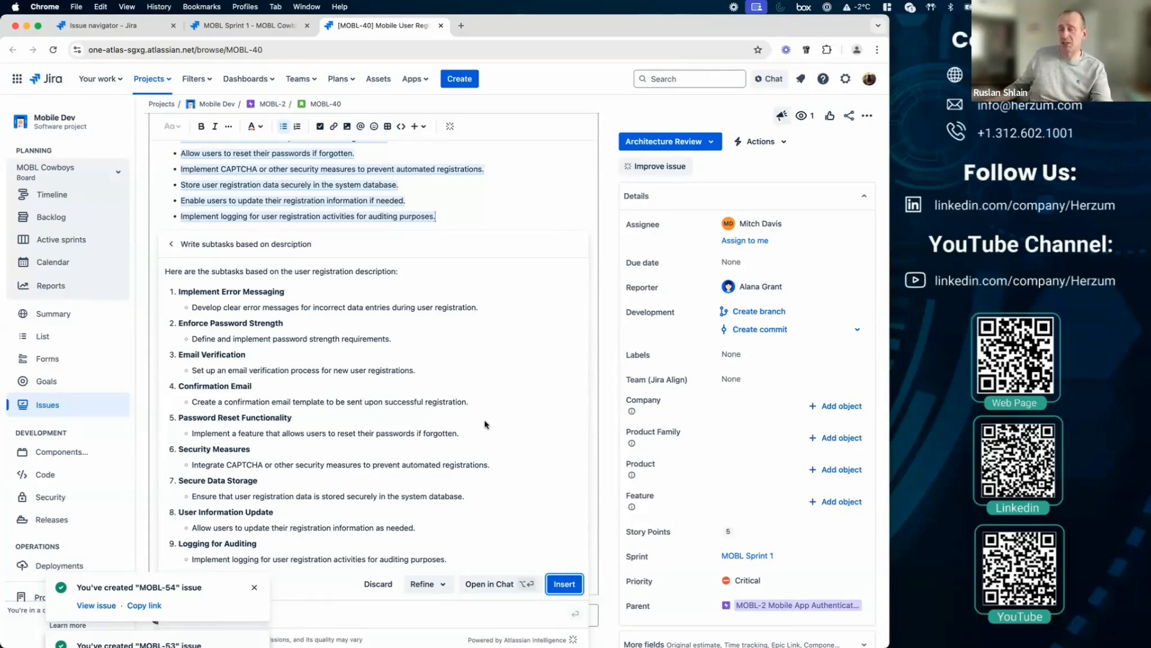
Review the refine options for the AI subtask draft, translate it to Japanese and discard the result
left_click(445, 584)
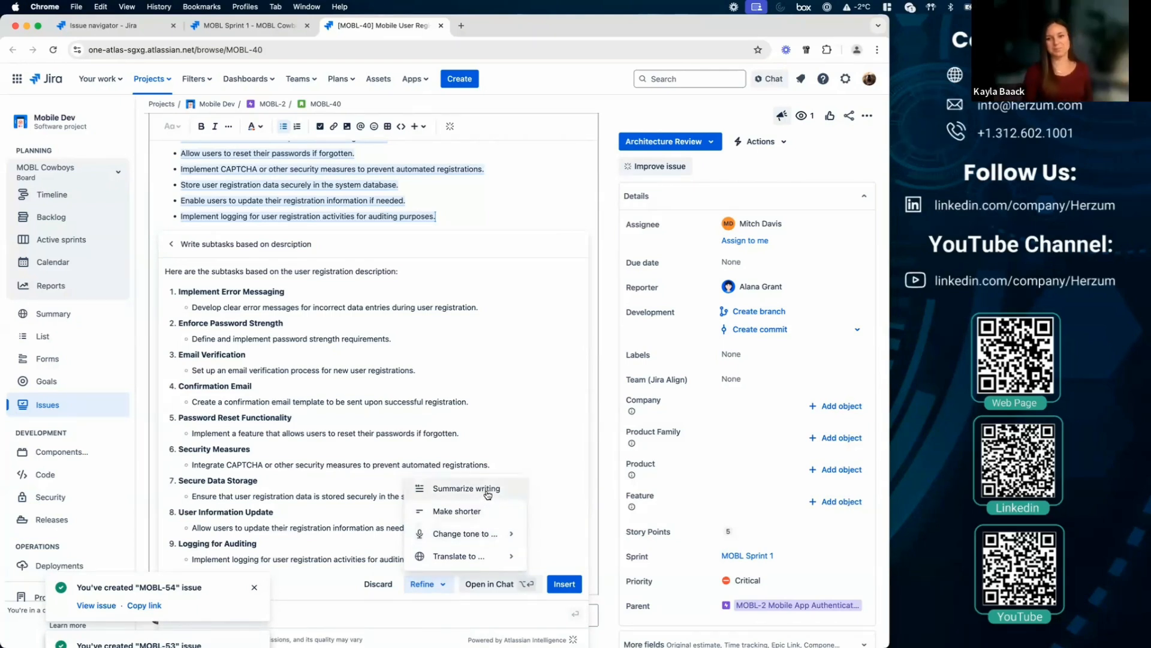
left_click(444, 587)
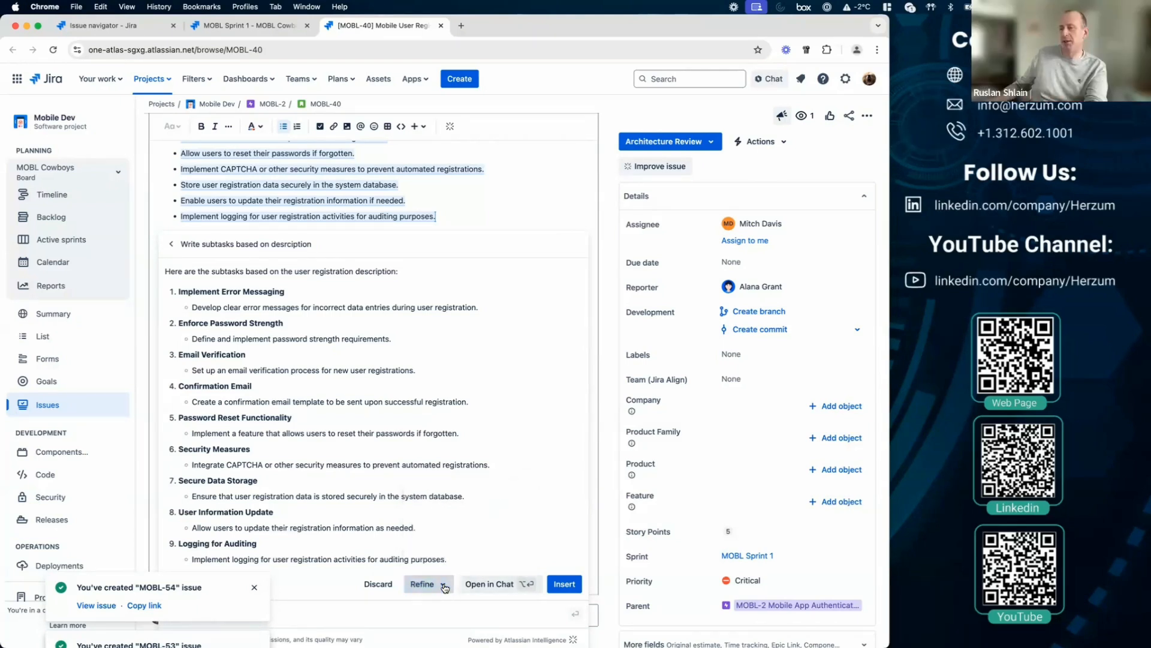
left_click(444, 586)
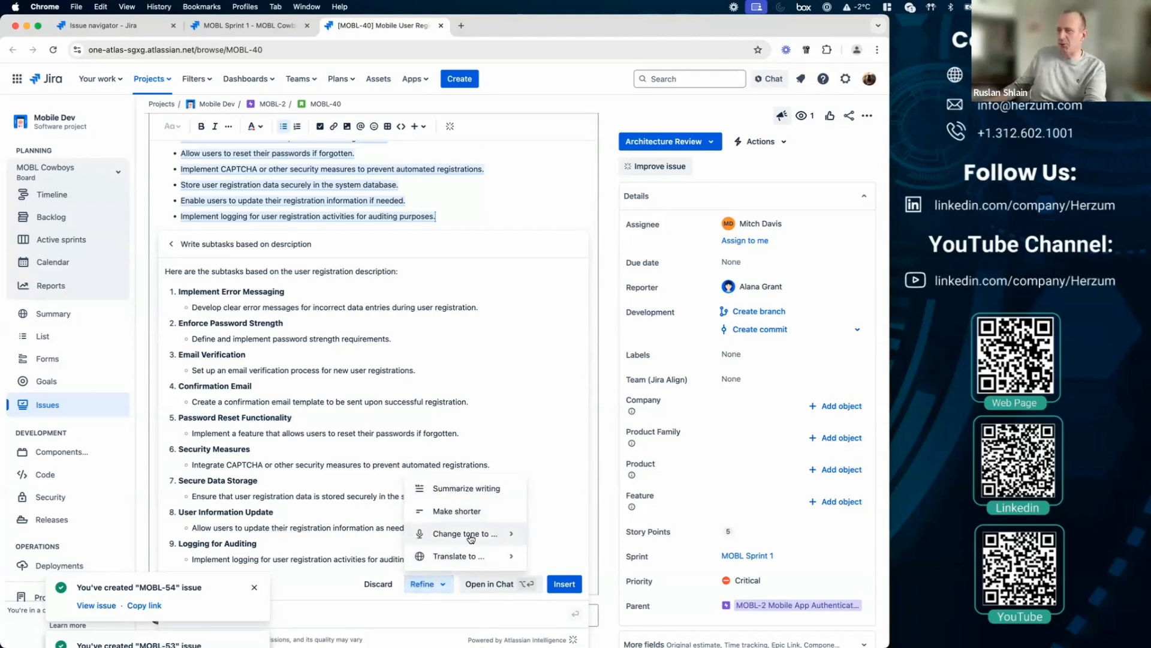
mouse_move(474, 533)
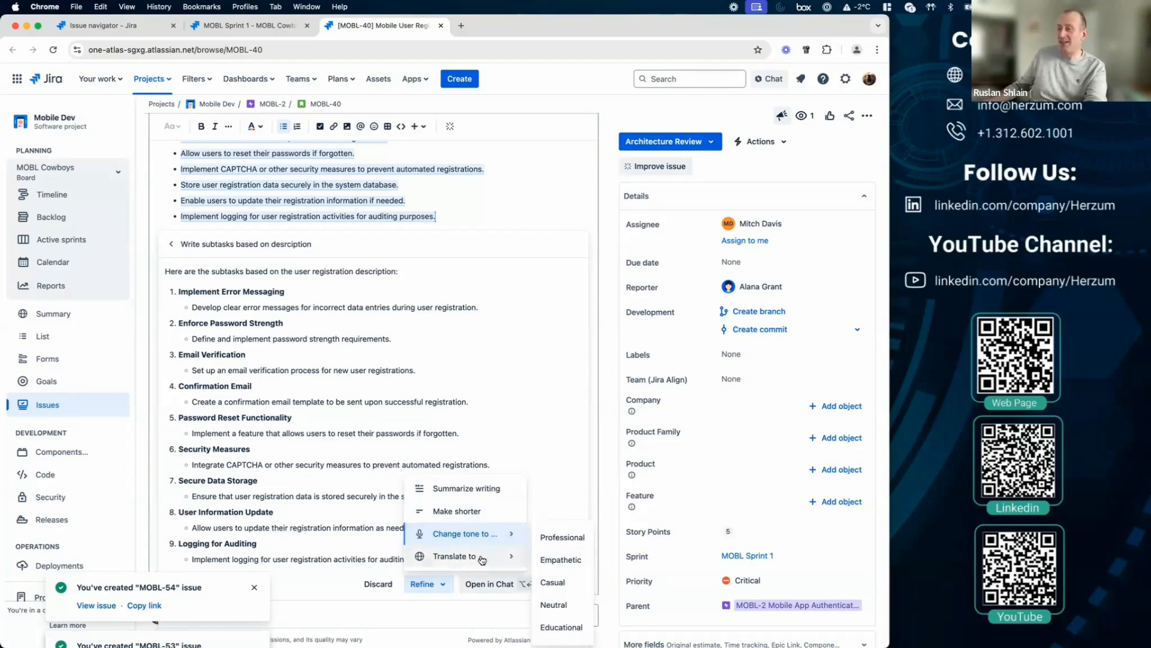
mouse_move(483, 560)
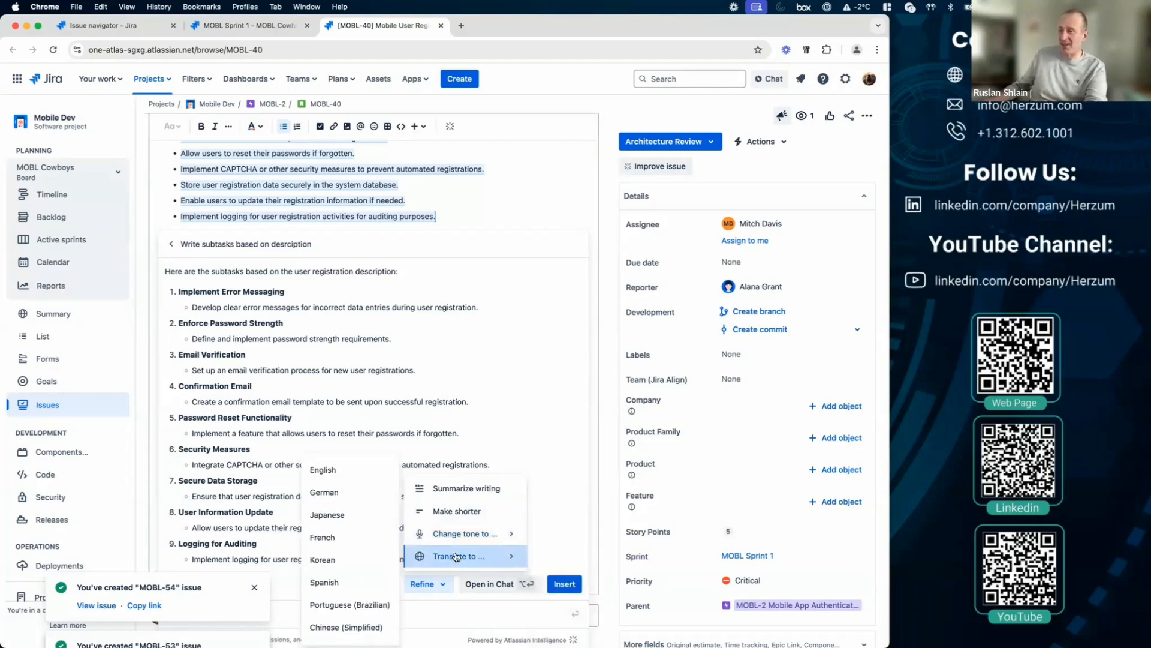
scroll(363, 547, "down", 3)
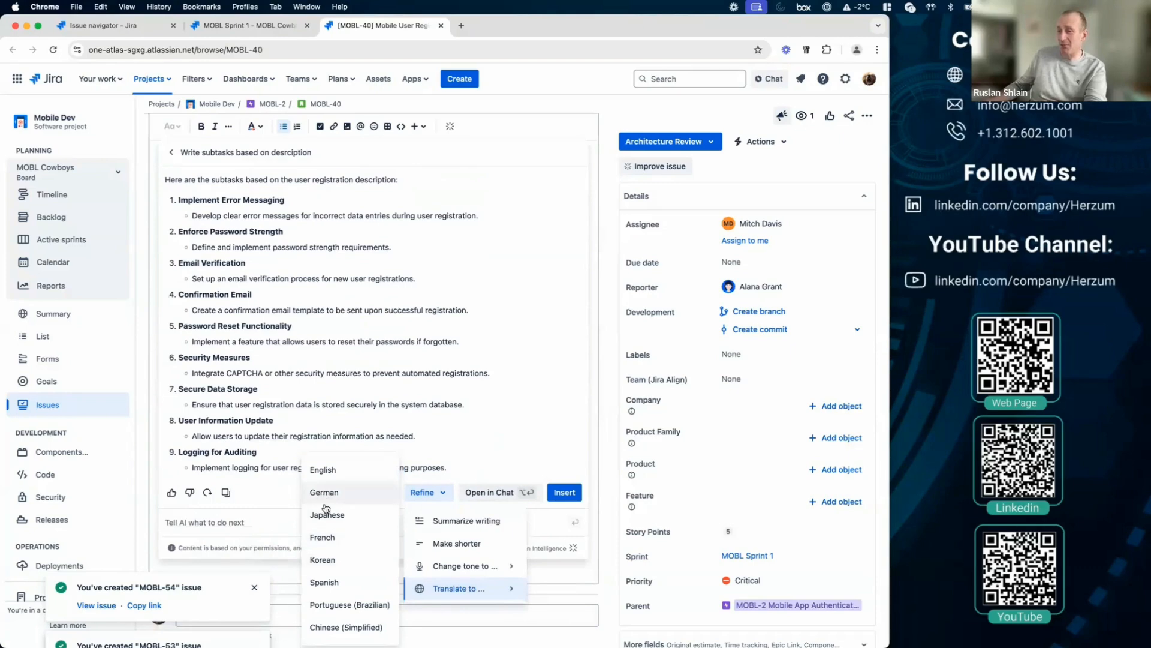
left_click(326, 515)
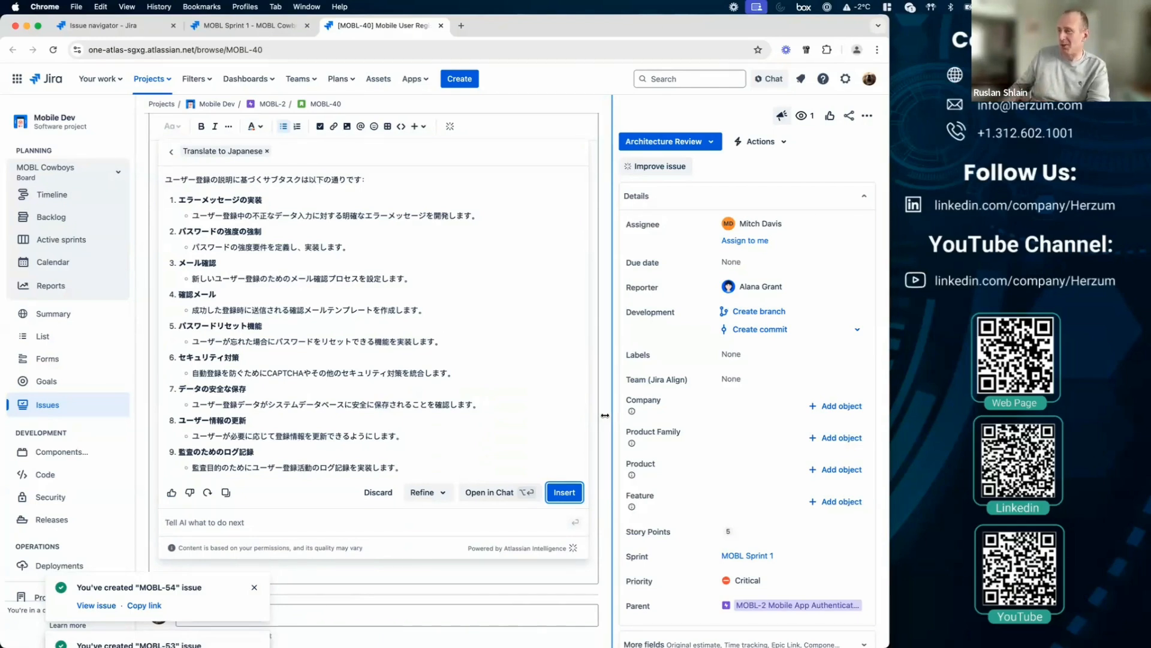
left_click(374, 492)
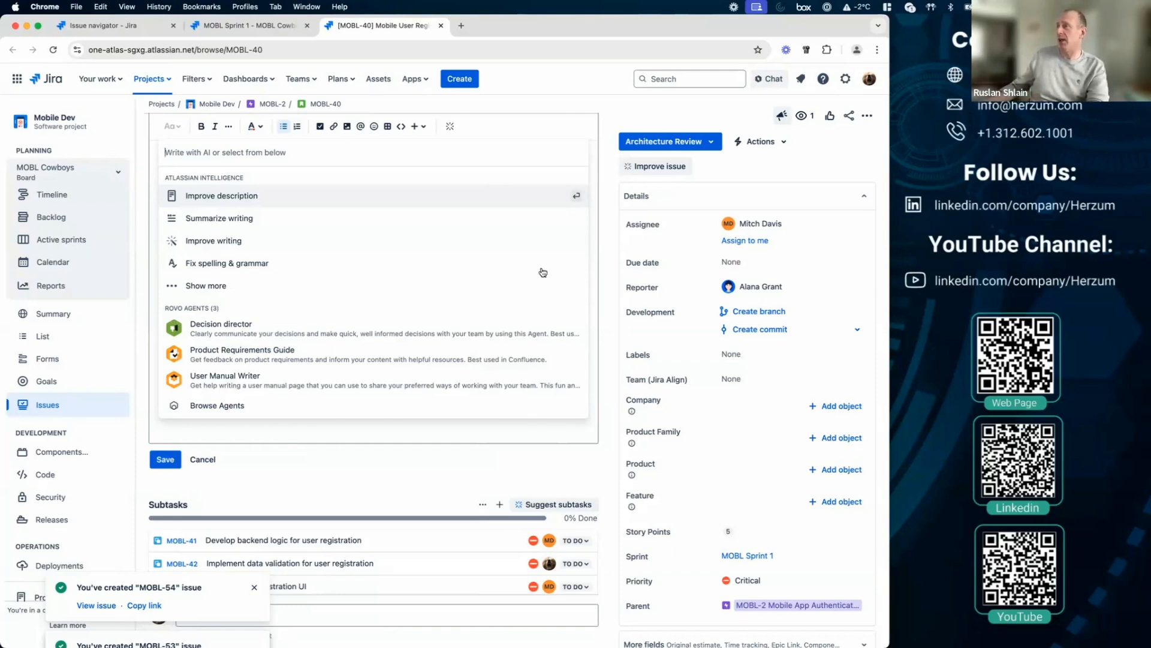
Ask Rovo Chat "What are my open issues?" and open the full issue list linked in its answer
left_click(769, 82)
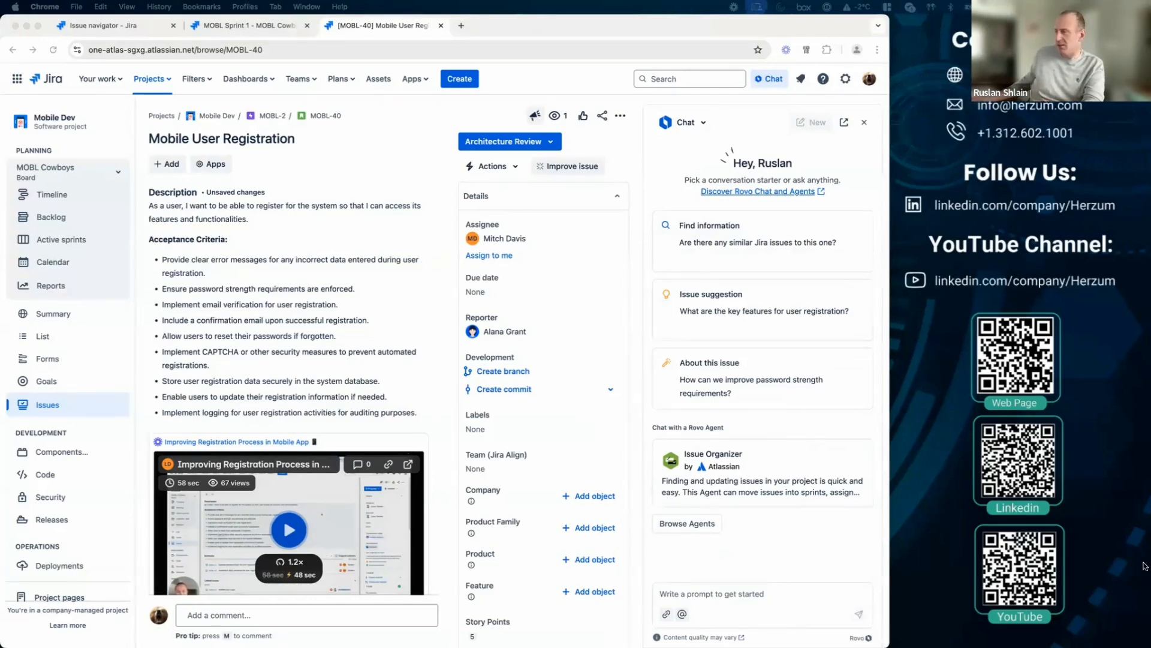
left_click(735, 594)
type("What are my open issues?")
key("Return")
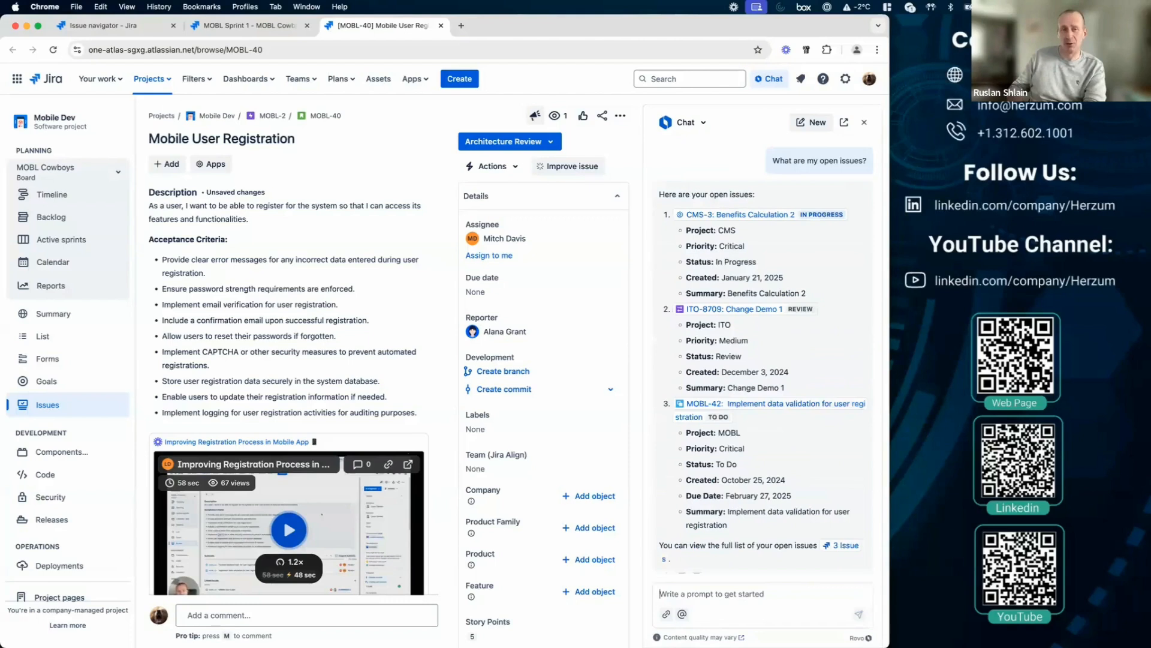
scroll(770, 542, "down", 1)
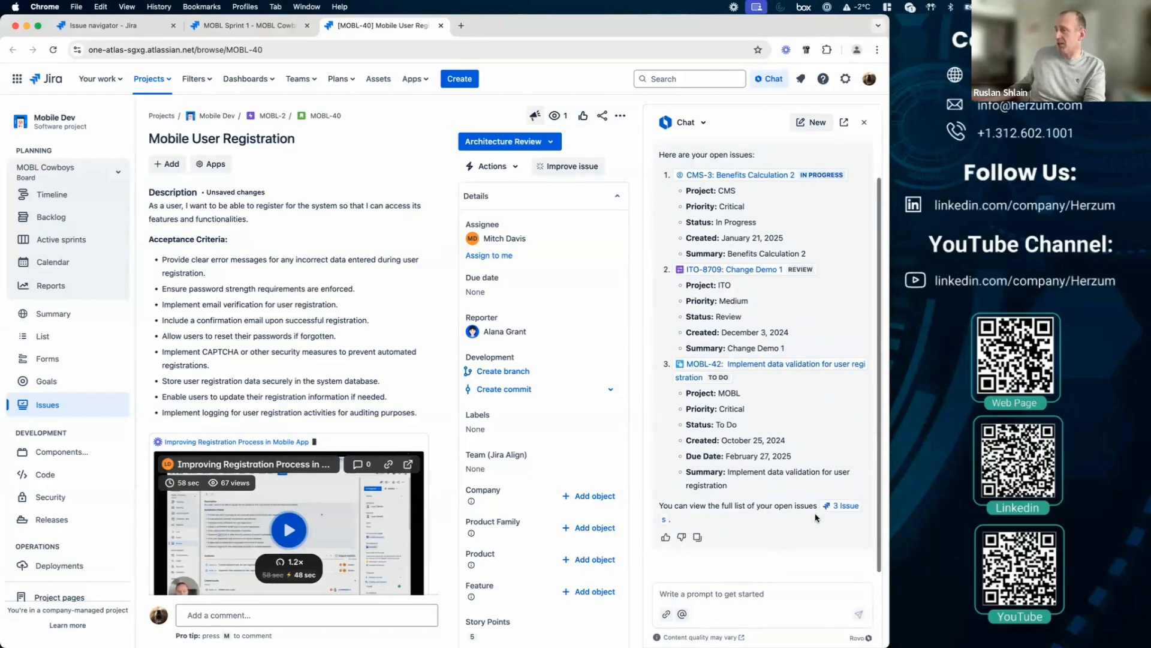
mouse_move(842, 508)
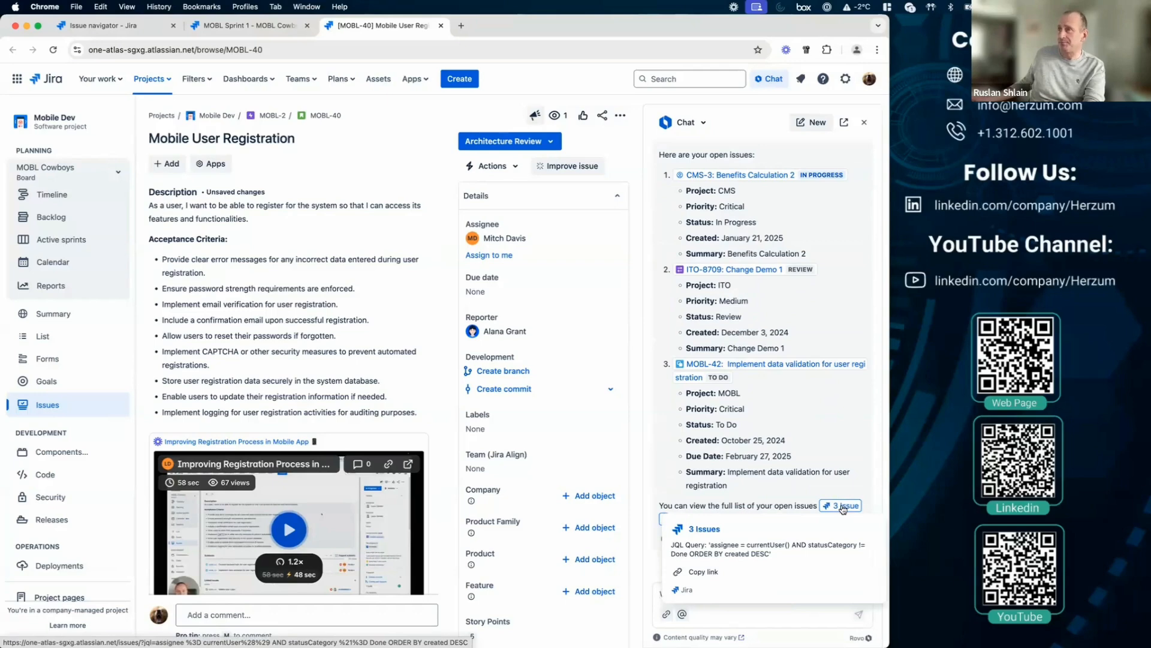
left_click(842, 507)
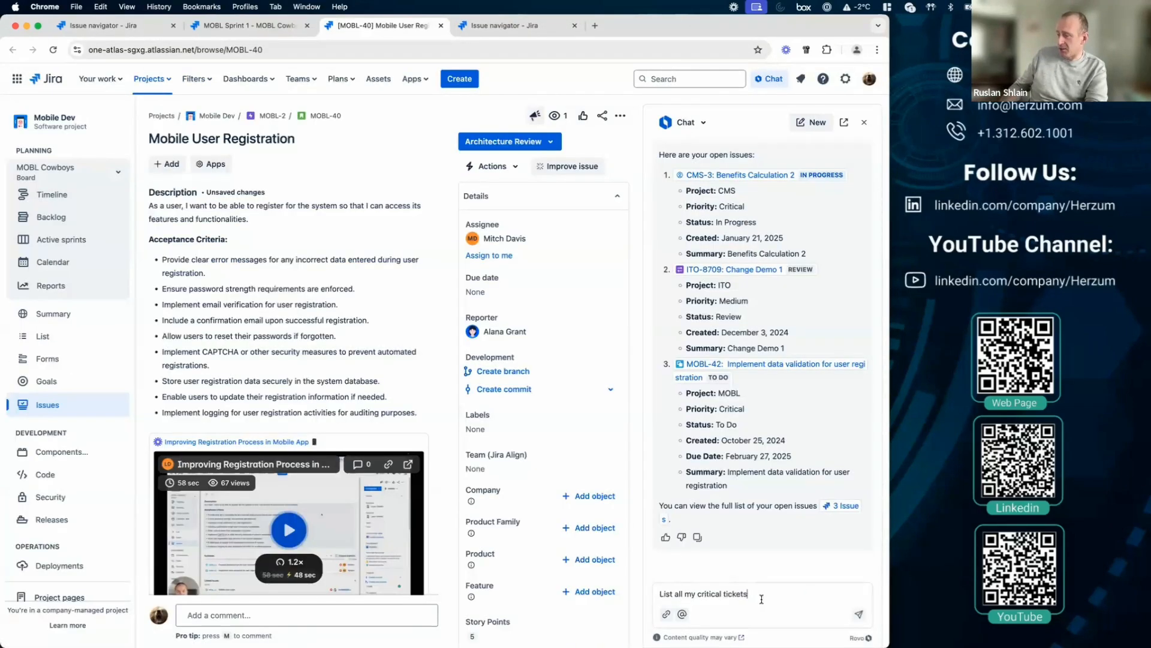
Send the prompt "List all my critical tickets" to the chat and review the listed tickets
key("Return")
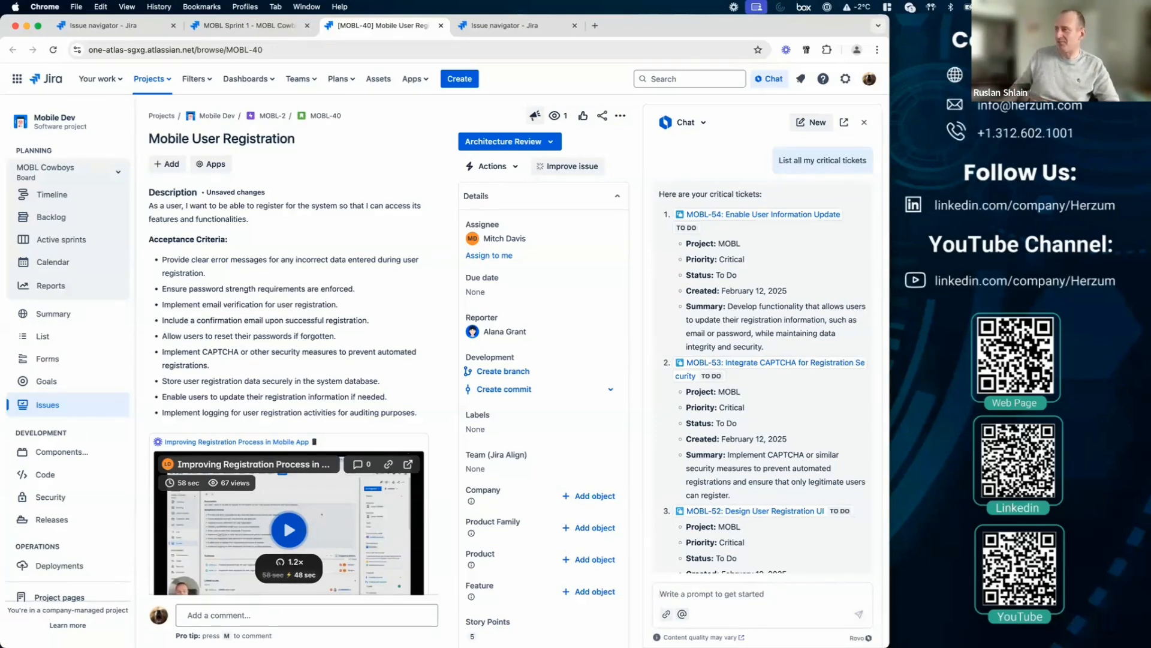
scroll(875, 363, "down", 3)
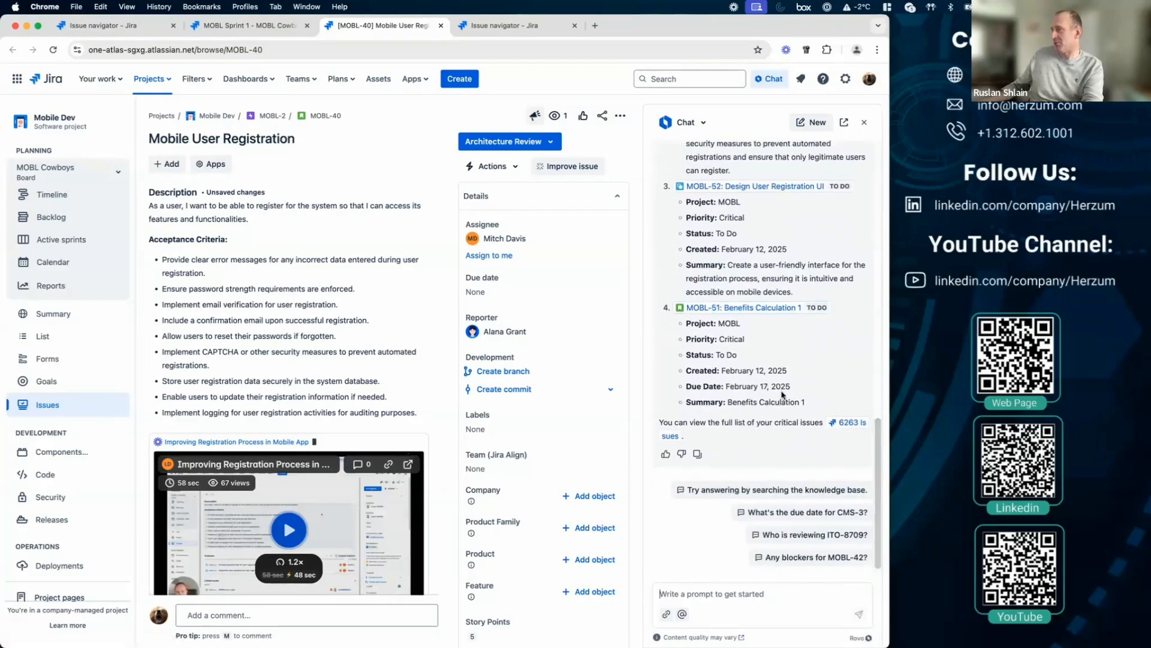
scroll(783, 391, "down", 1)
scroll(785, 394, "up", 7)
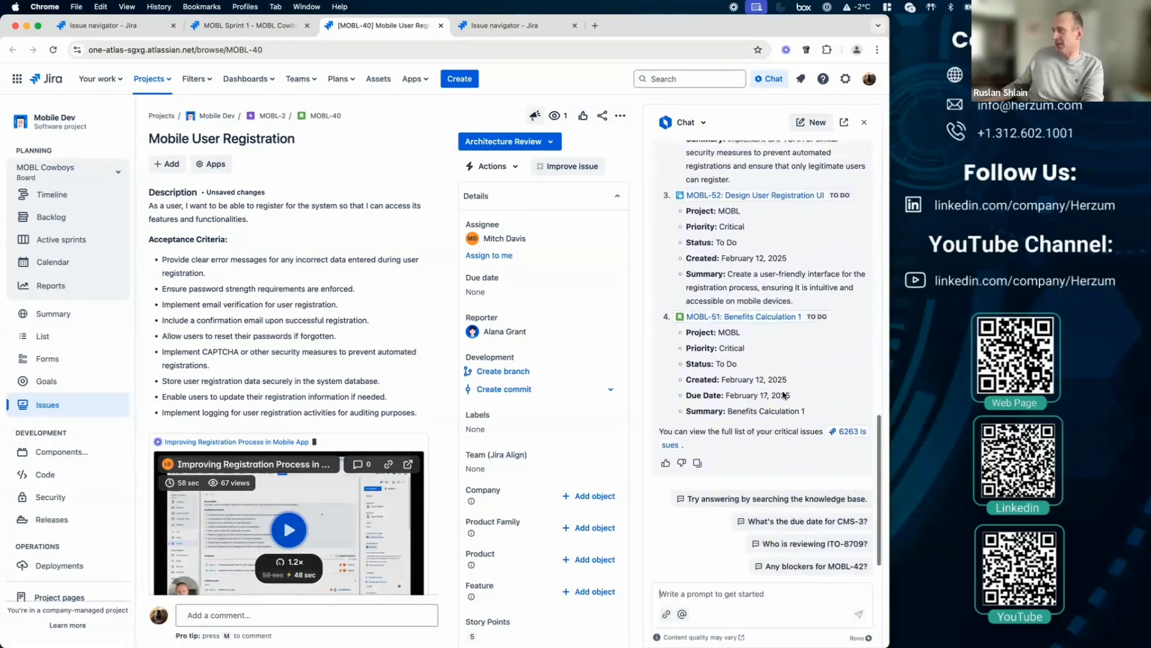
Ask the chat the follow-up question "Are there any blockers to these issues?"
left_click(783, 604)
type("Are there any blockers to these issues?")
key("Return")
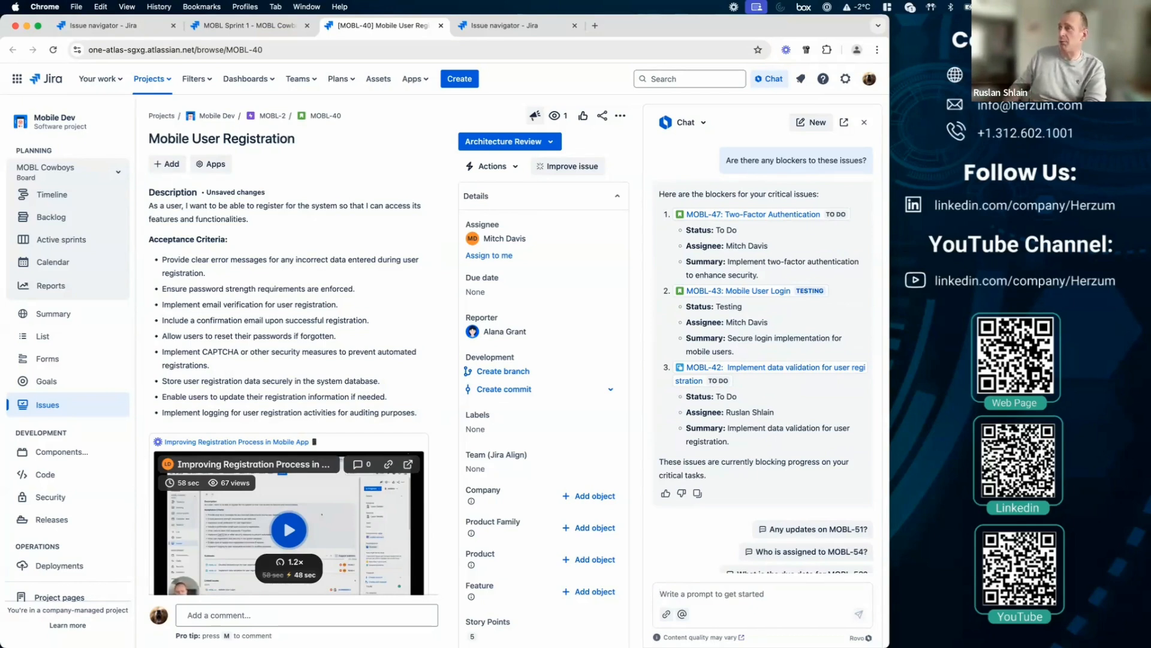
Switch to the Jira Theme Analyzer agent, send "Show themes in the PLAT project" and review its answer
left_click(704, 124)
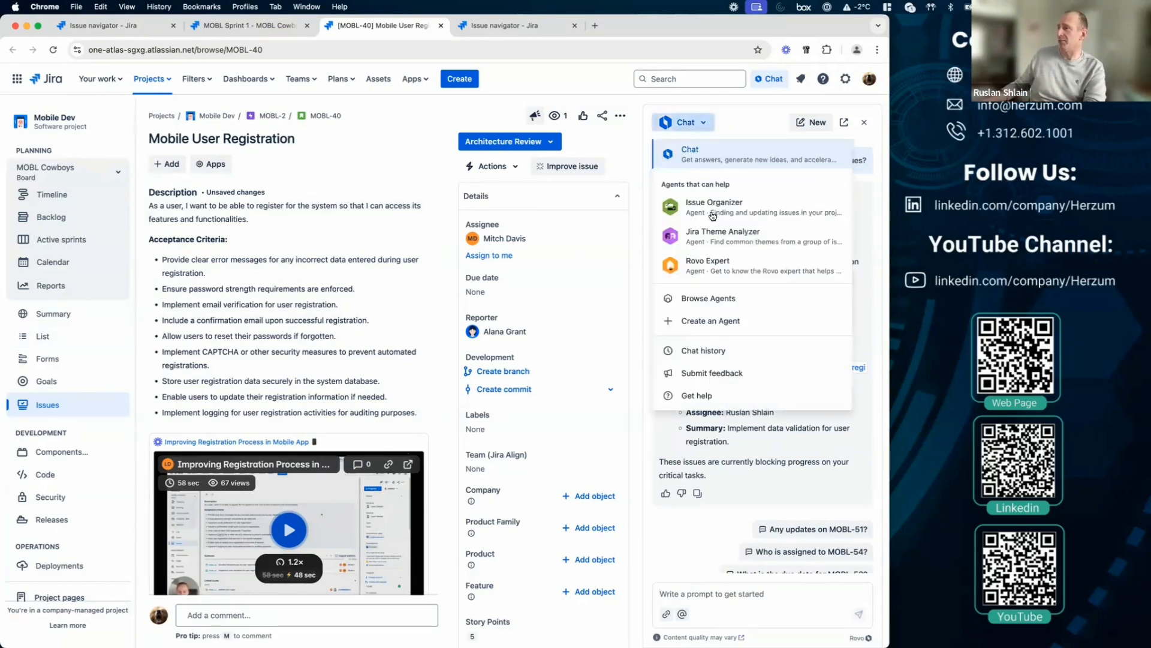
left_click(704, 234)
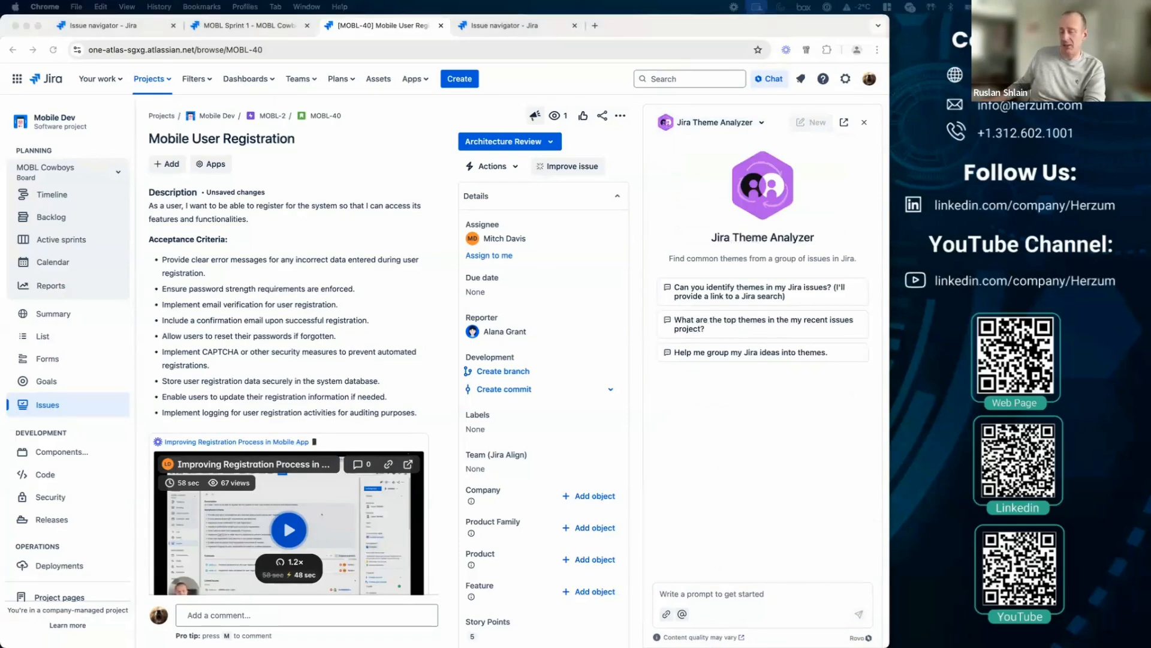
left_click(717, 593)
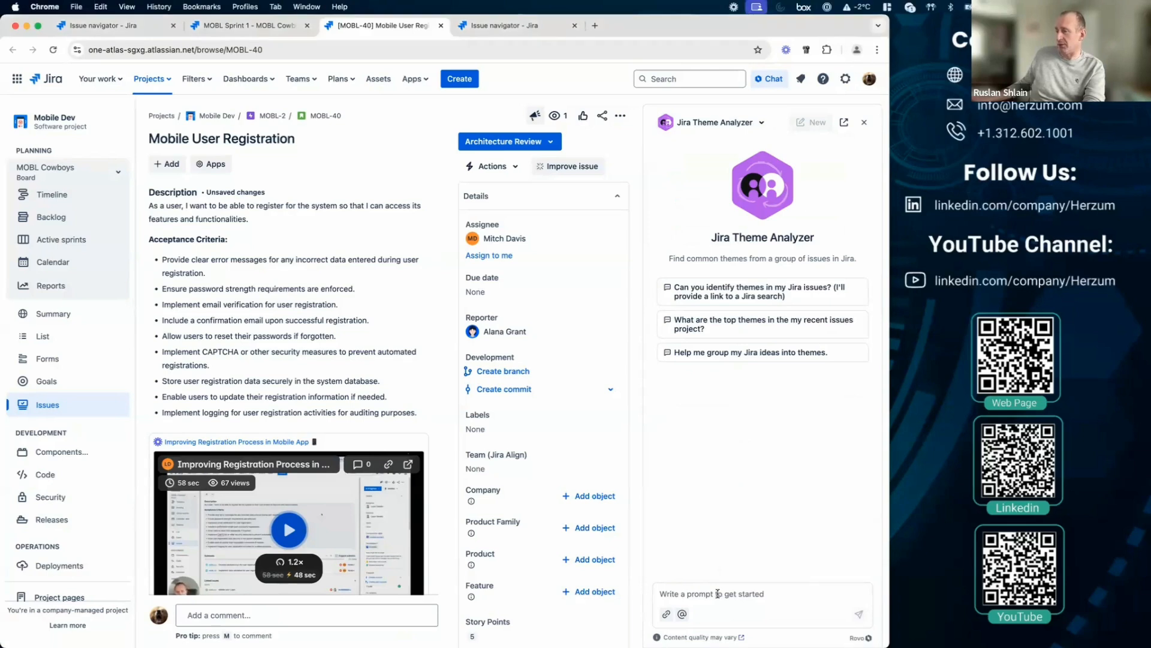
type("Show themes in the PLAT project")
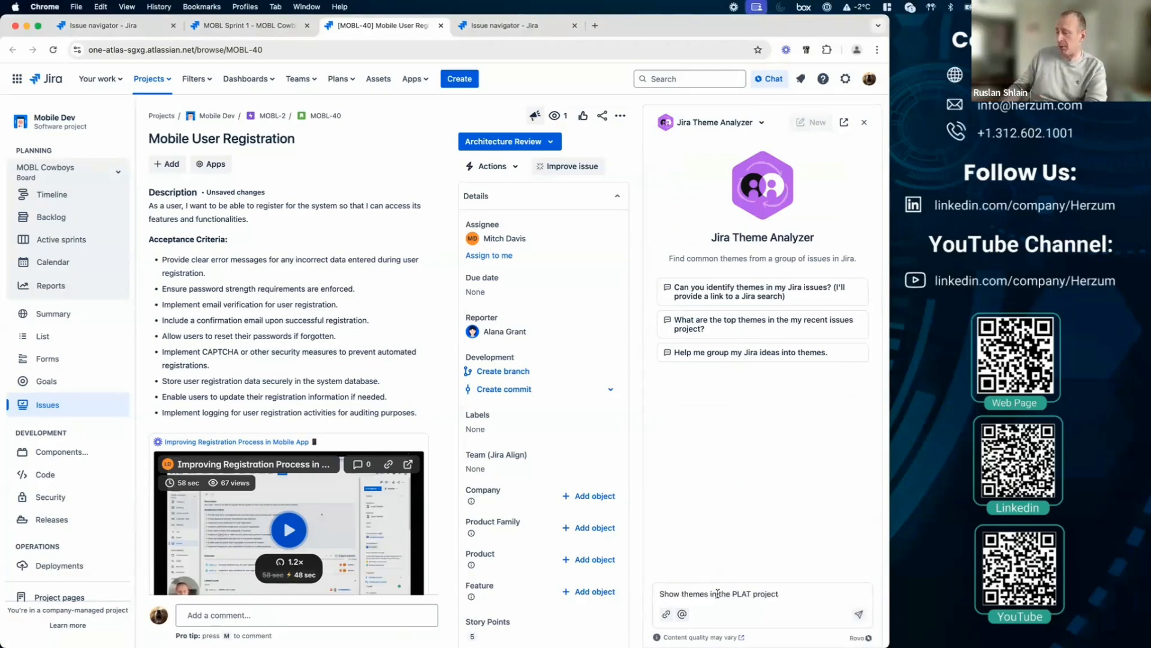
key("Return")
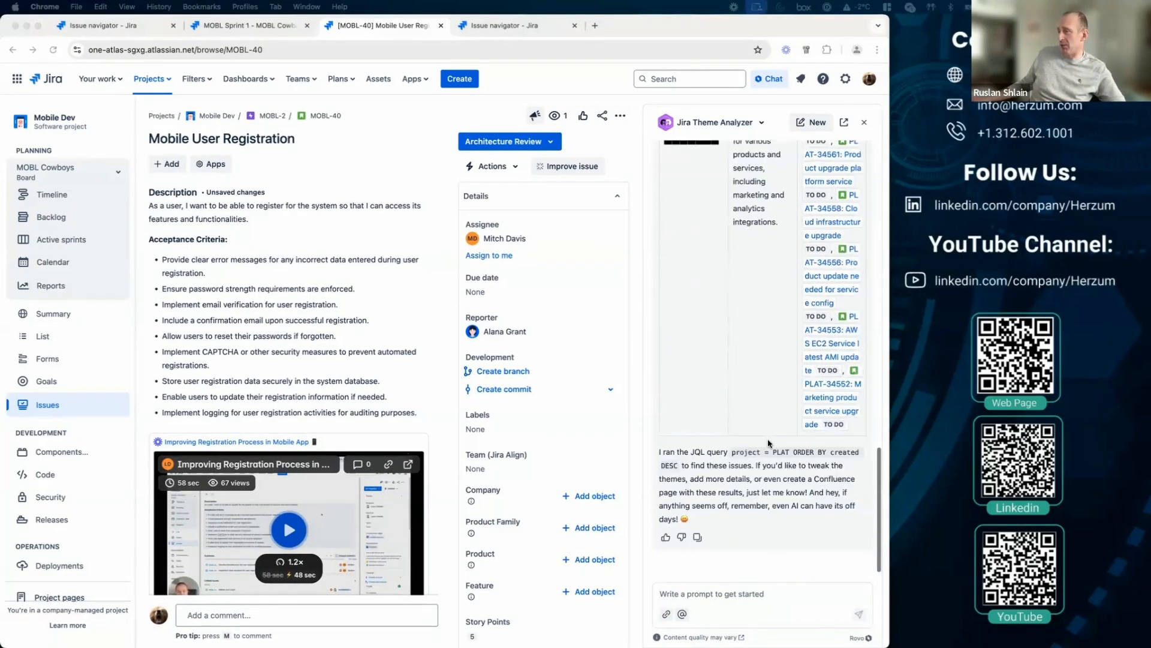
scroll(769, 443, "up", 10)
scroll(768, 443, "up", 5)
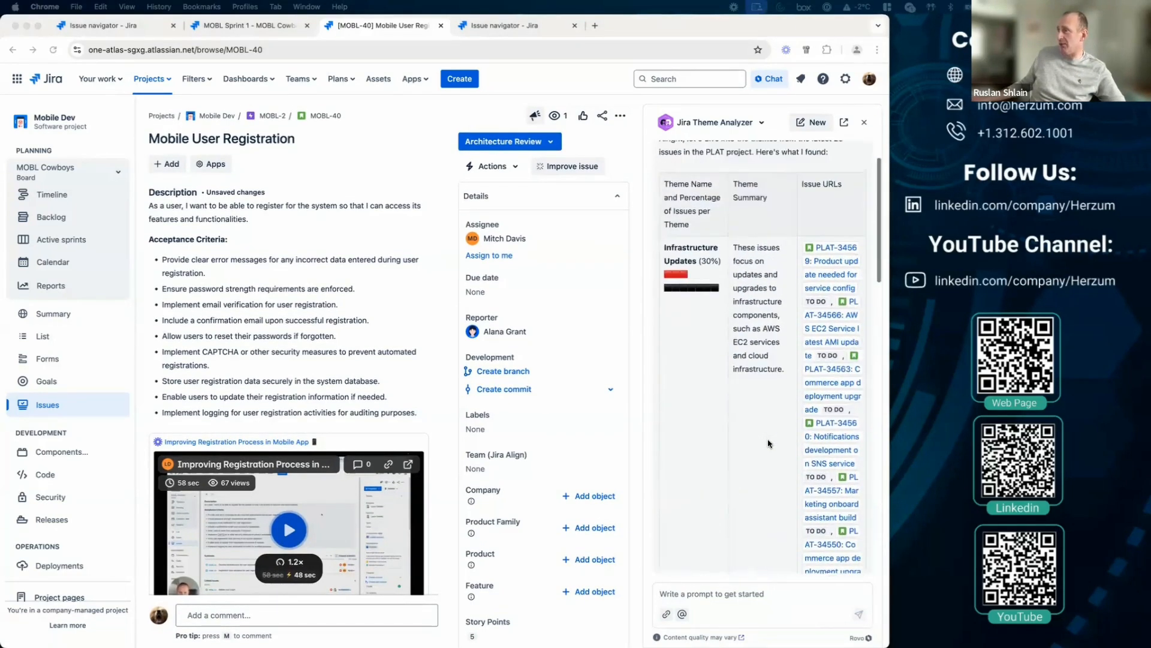
scroll(767, 445, "down", 15)
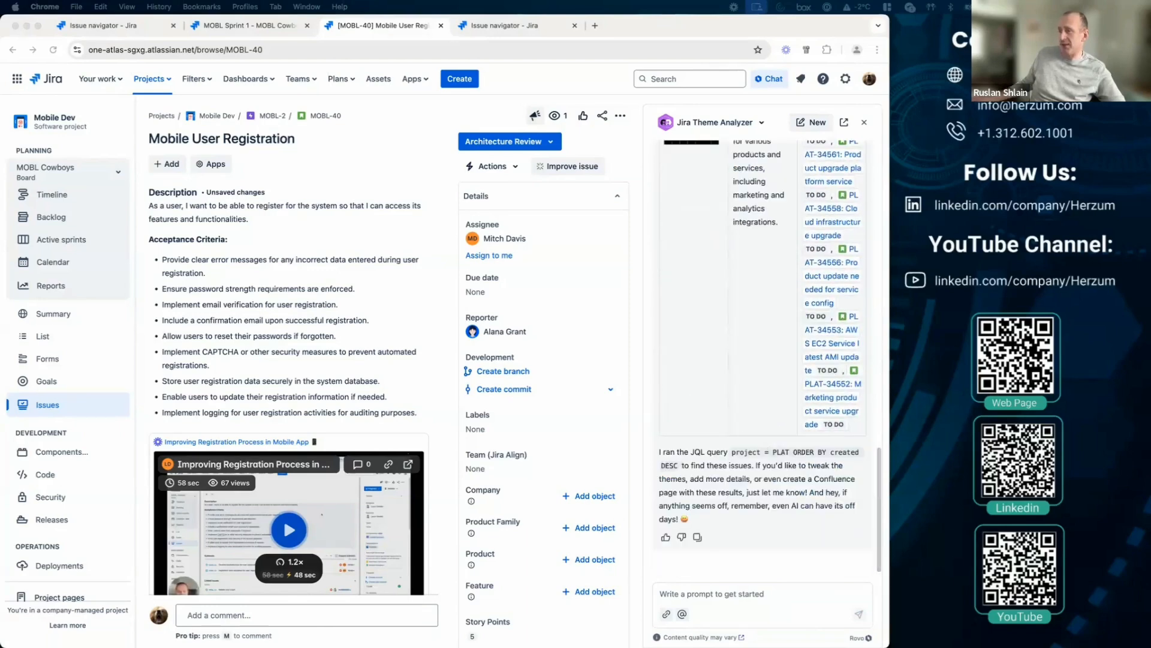
Have the agent reformat the theme overview with the prompt "Write in bullet points"
left_click(784, 594)
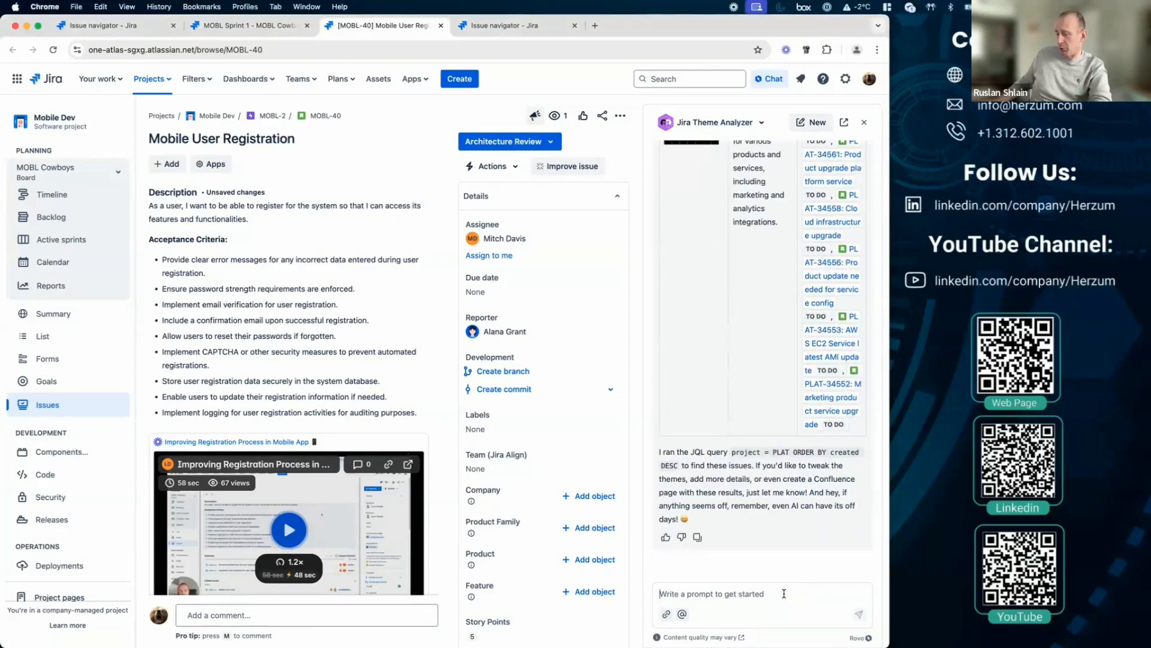
type("Write in bullet points")
key("Return")
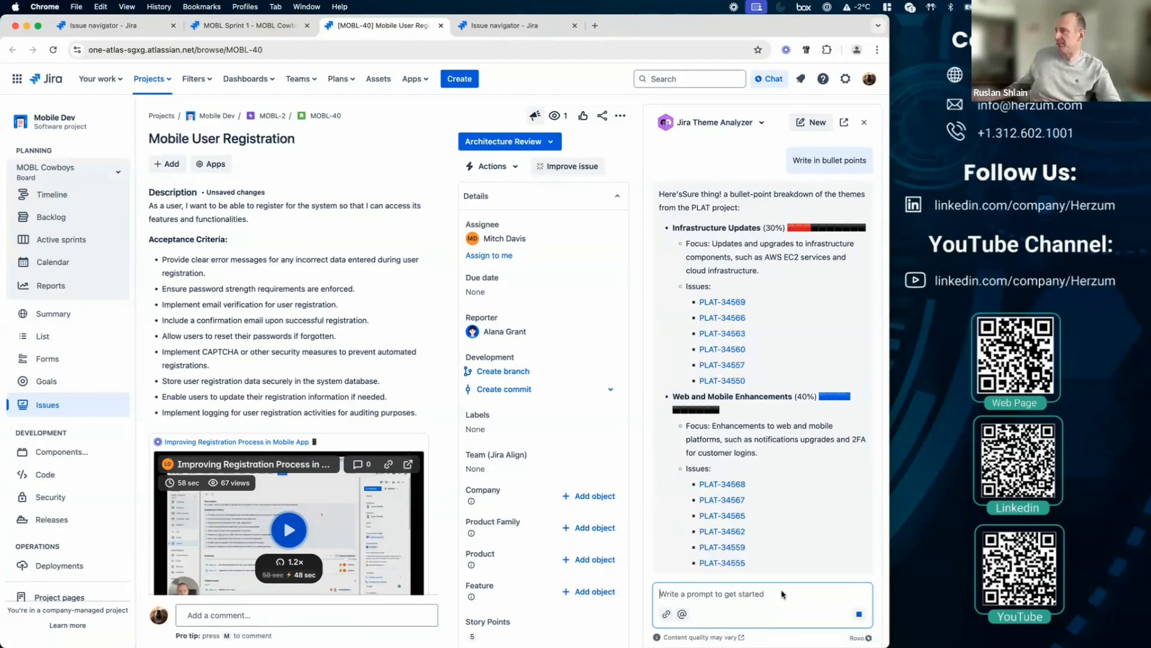
Review the bulleted themes and ask the agent "Which themes have the highest priority?"
scroll(704, 444, "down", 4)
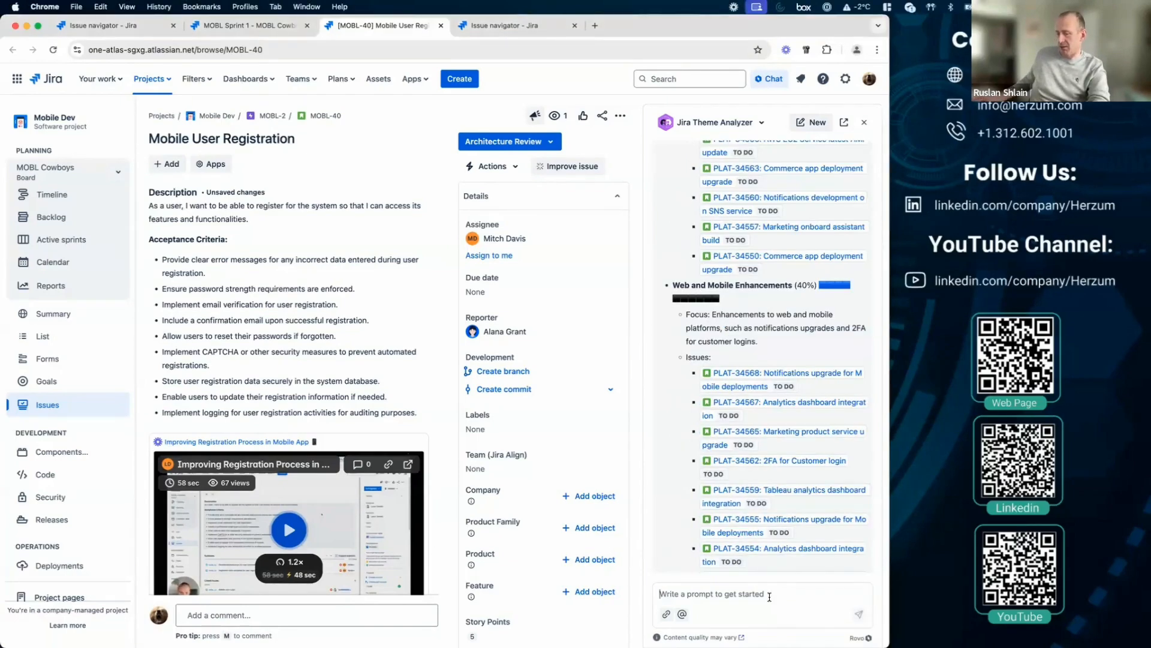
type("Which themes have the highest priority?")
key("Return")
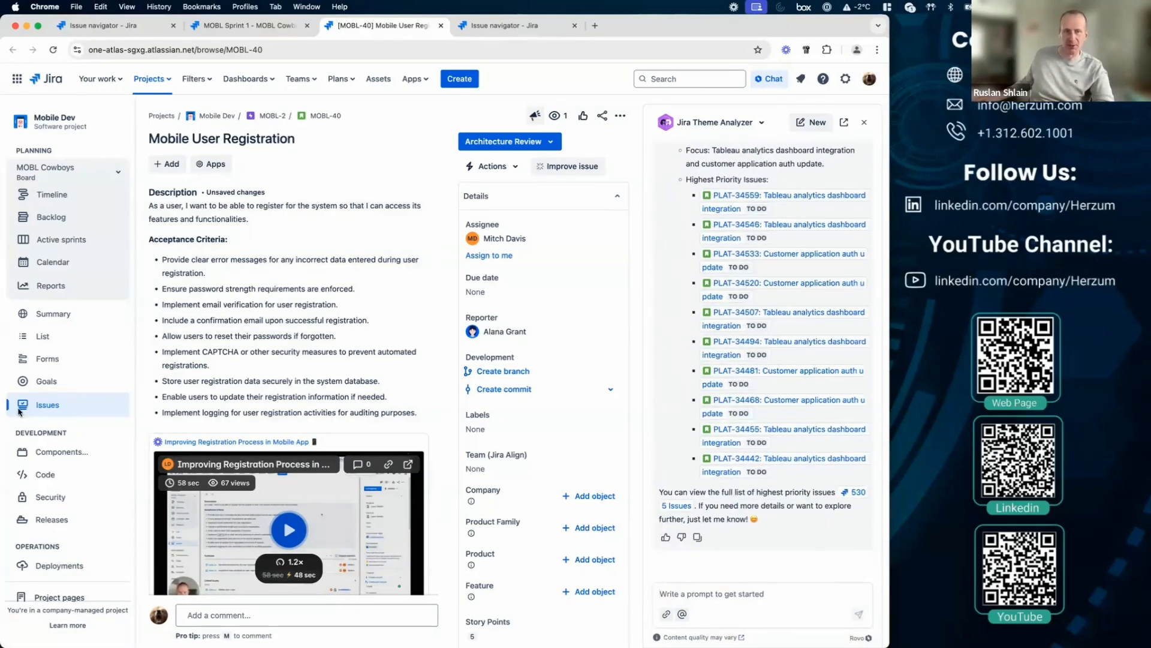
Switch to the Issue Organizer agent and ask it "Can you list the epics in the PLAT project"
left_click(761, 123)
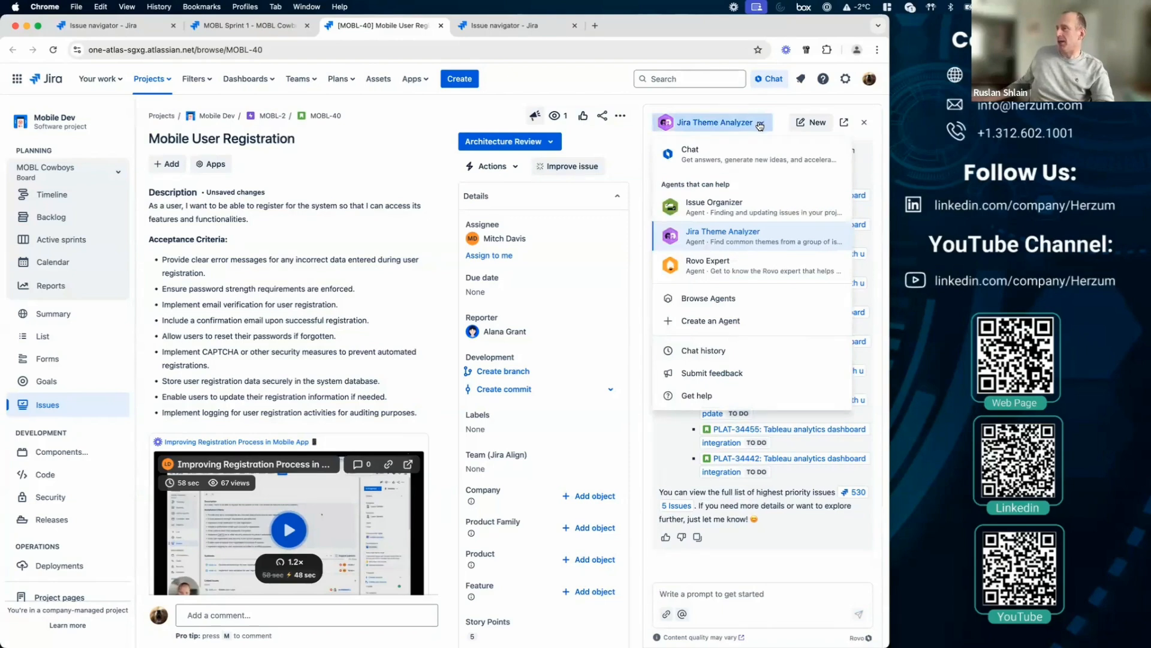
left_click(684, 207)
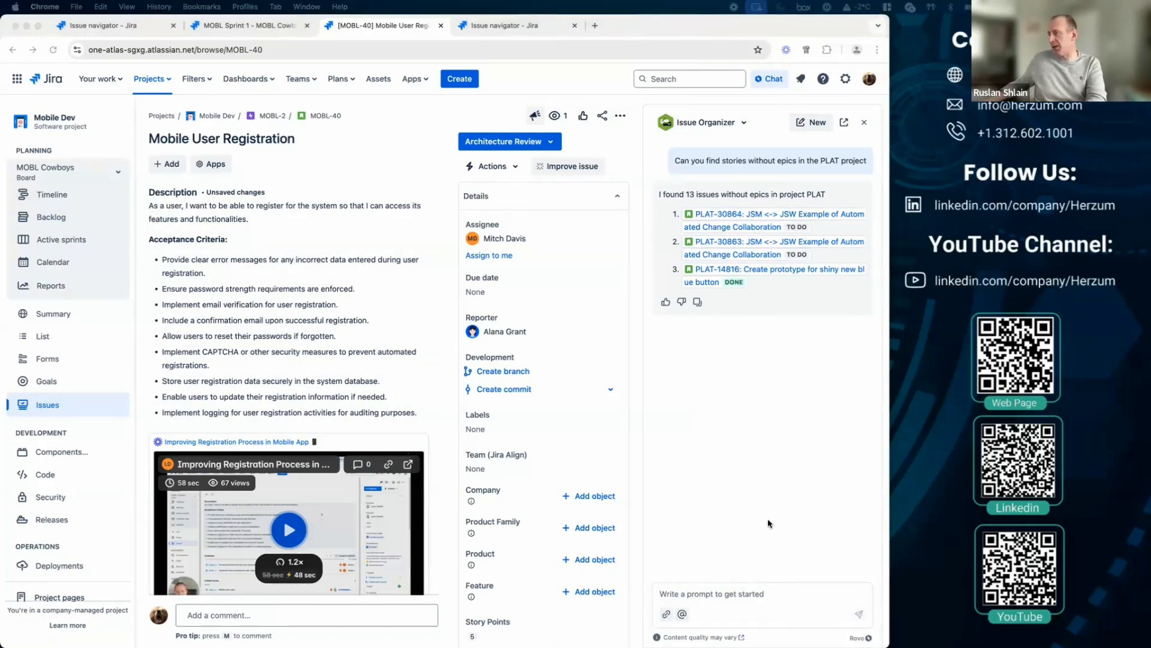
left_click(759, 593)
type("Can you list the epics in the PLAT project")
key("Return")
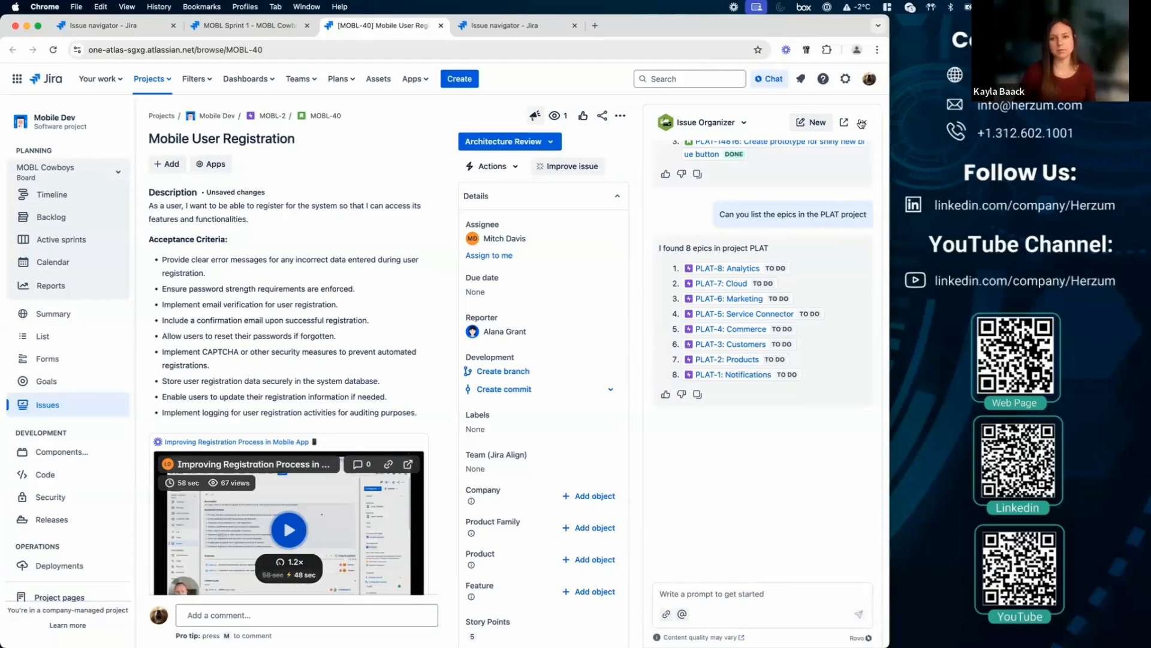
Close the agent chat and generate AI-suggested child issues for the Mobile User Registration story
left_click(861, 123)
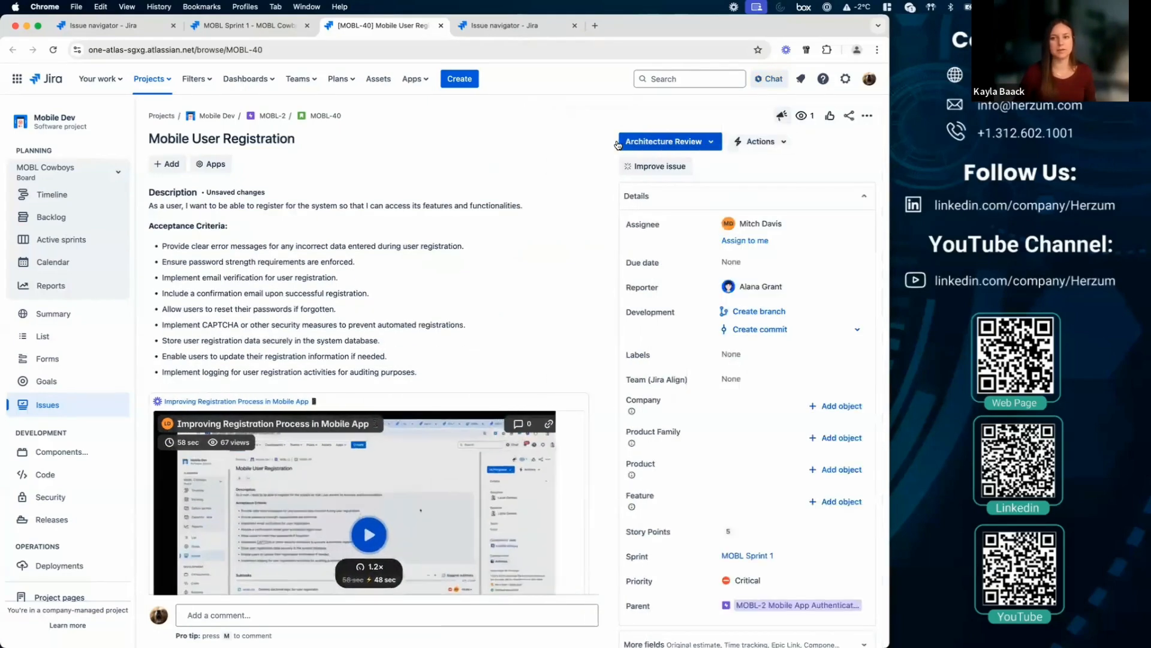
left_click(645, 168)
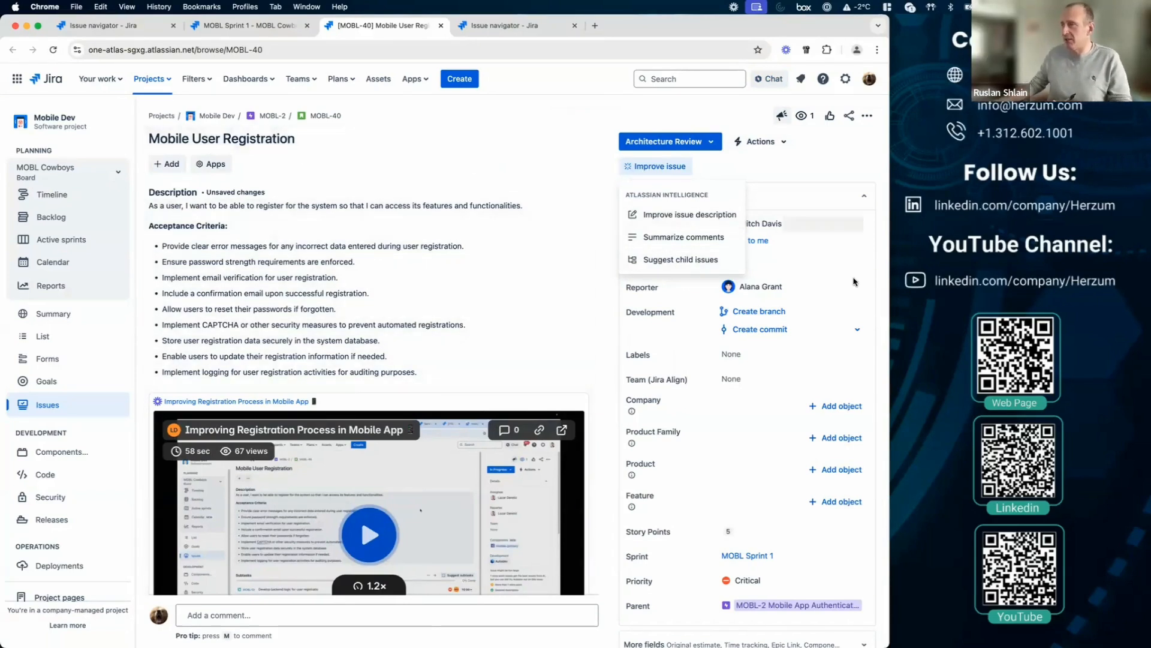
left_click(675, 260)
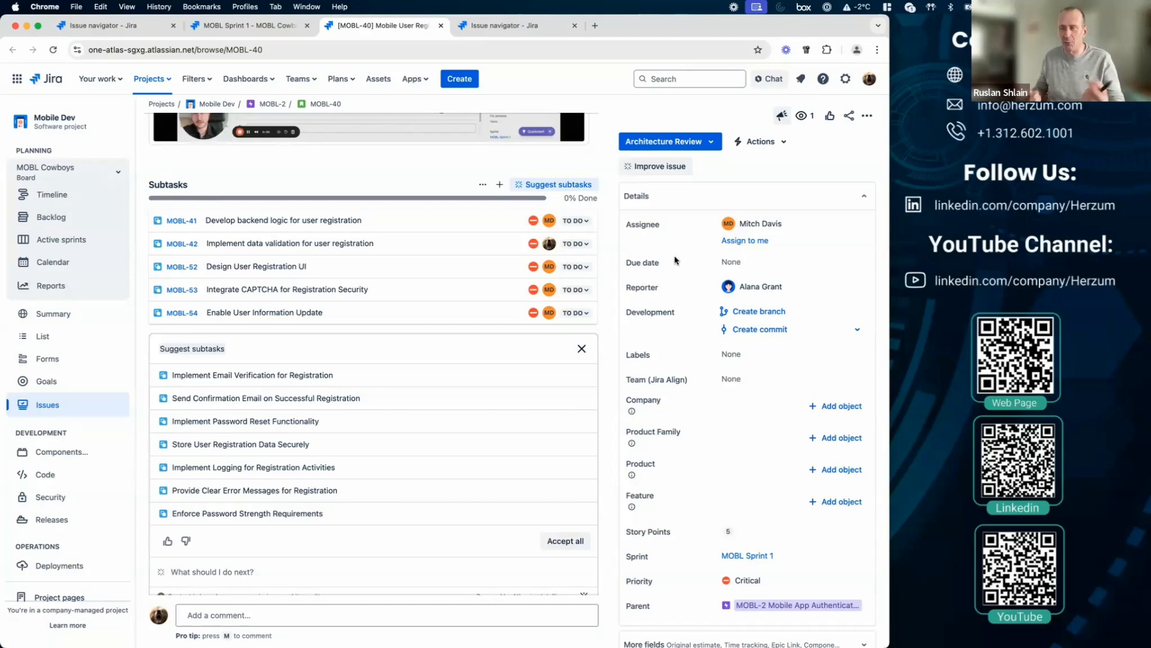
Compare the story's acceptance criteria with its existing subtasks and the AI-suggested ones
scroll(420, 376, "up", 10)
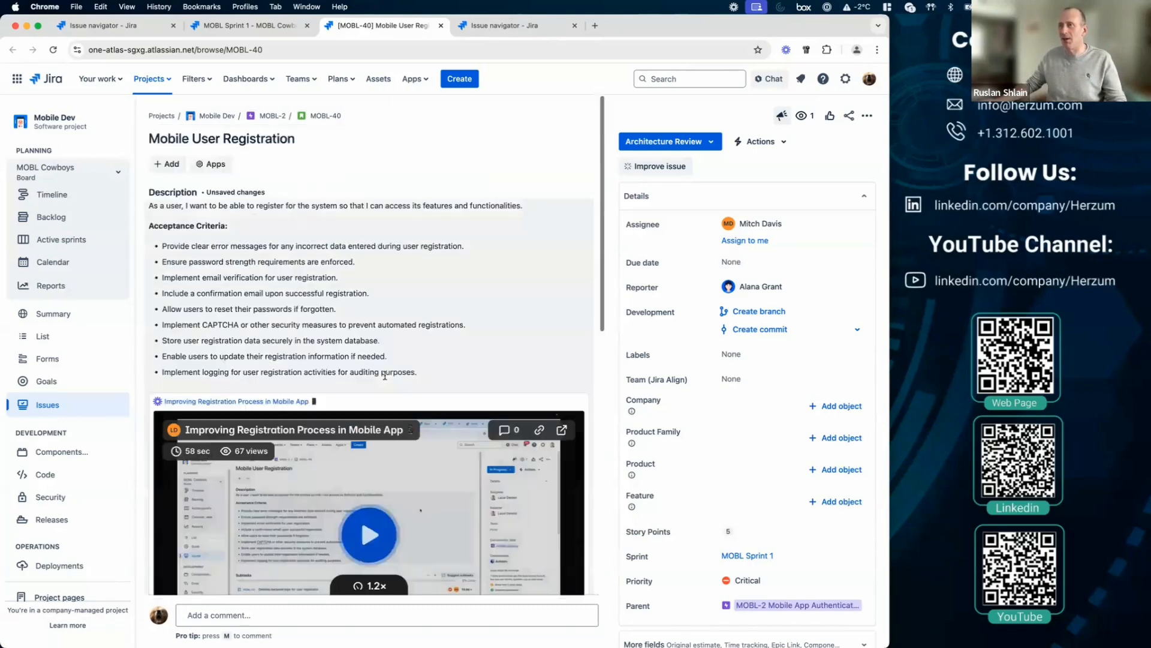
scroll(385, 376, "down", 10)
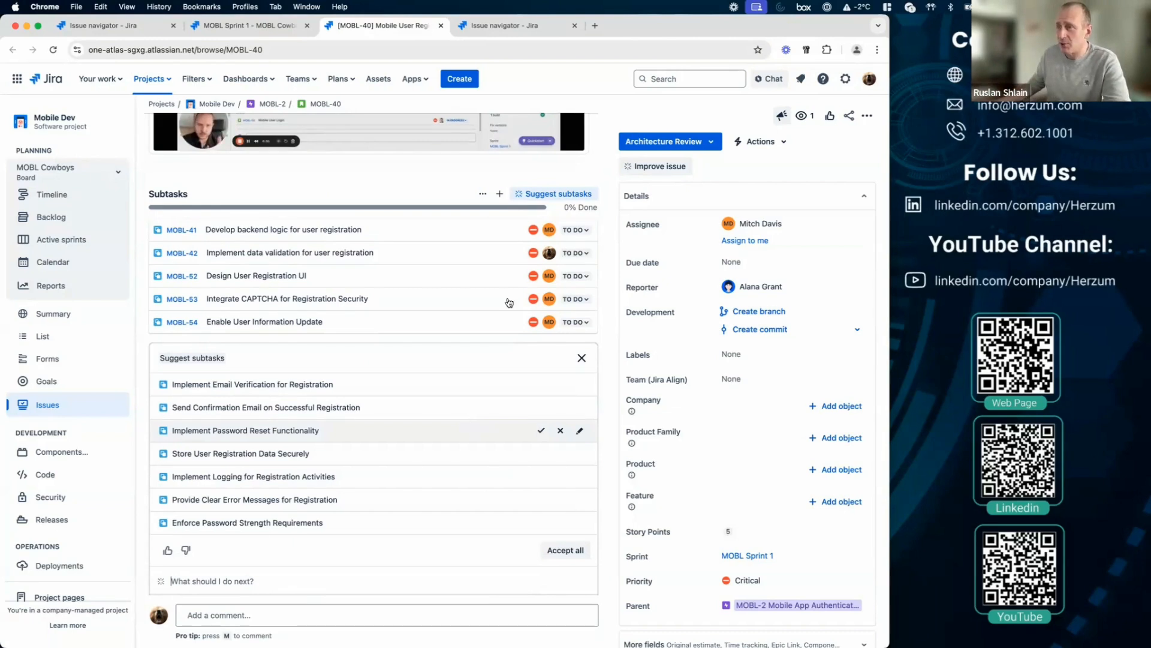
mouse_move(277, 298)
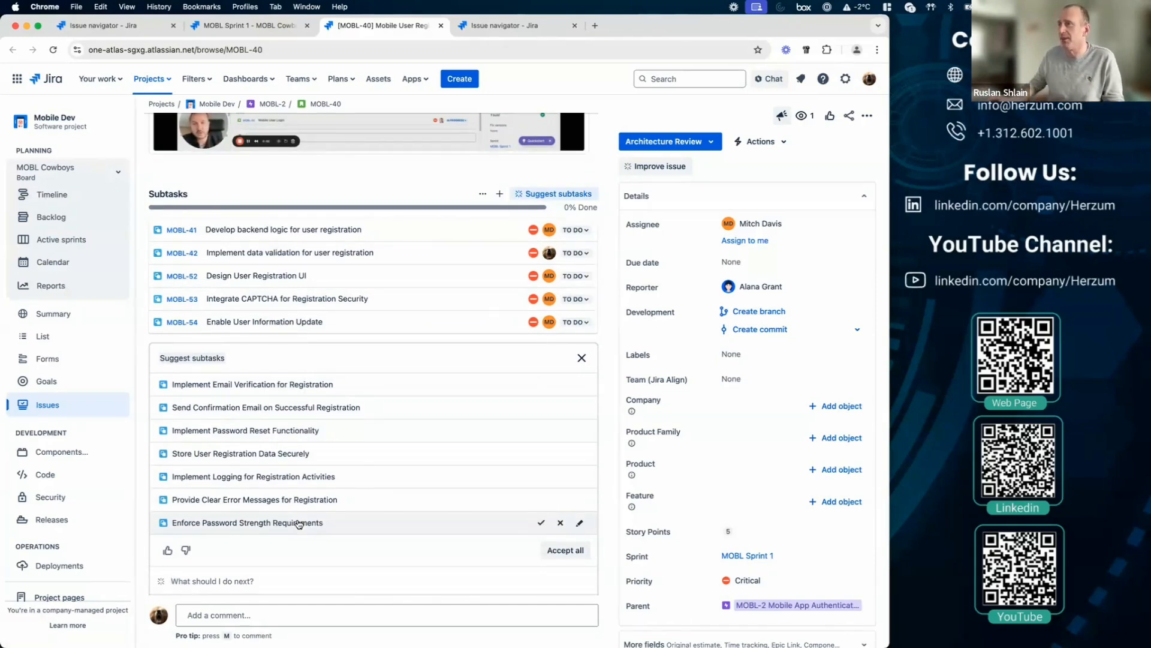
mouse_move(302, 324)
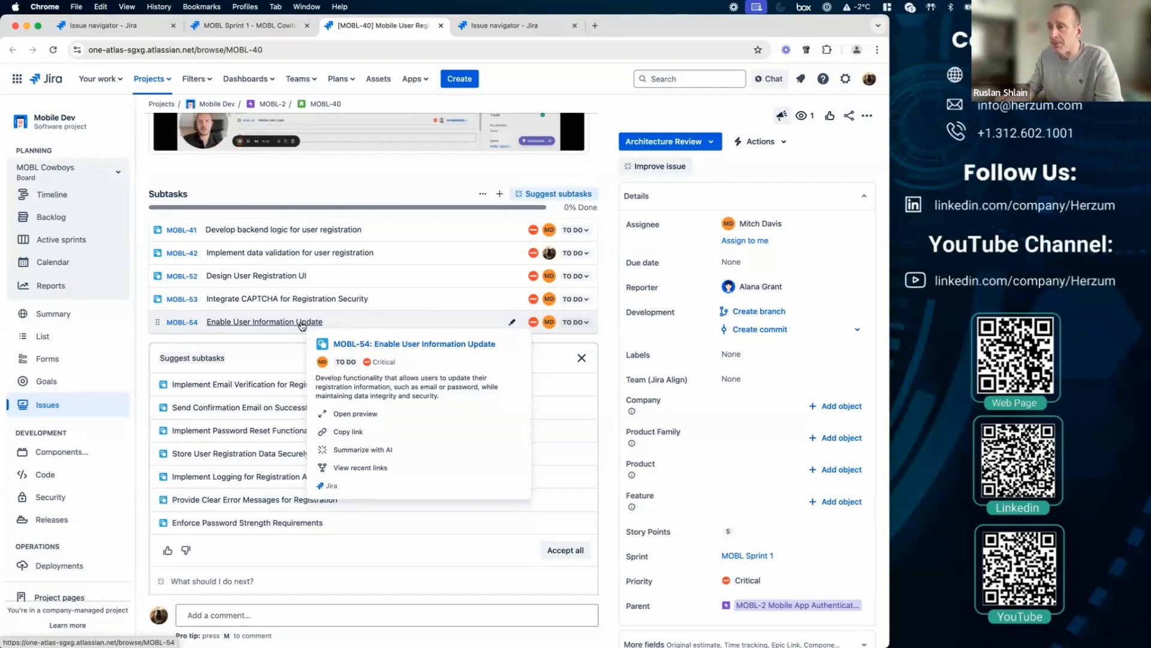
mouse_move(323, 303)
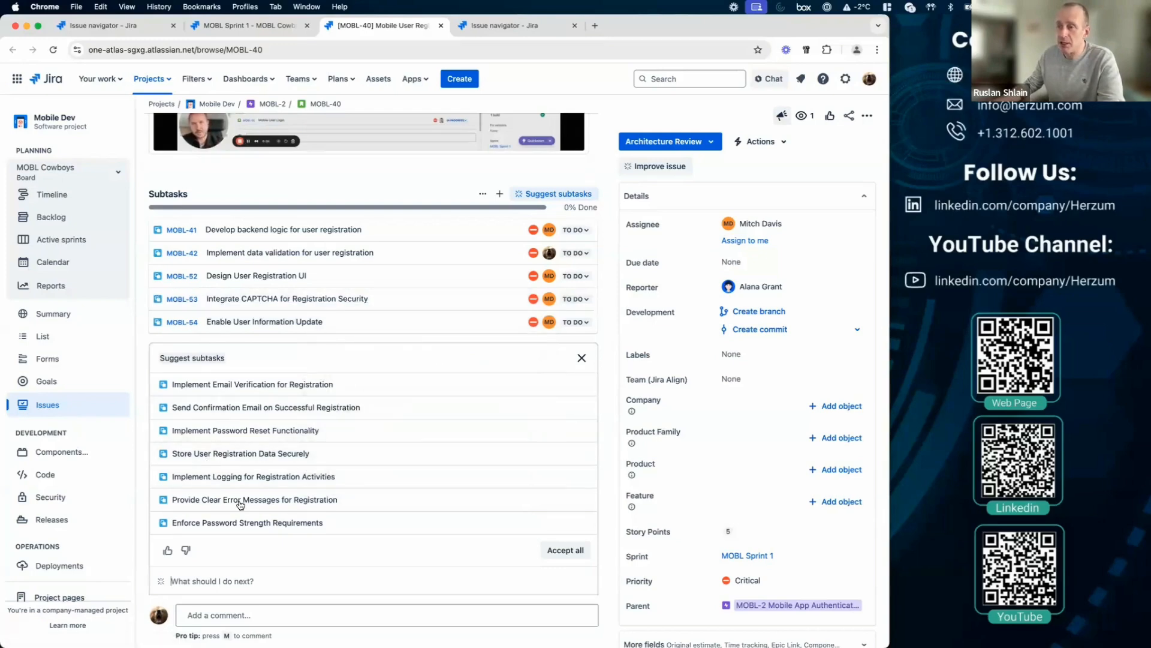
scroll(261, 457, "up", 3)
scroll(260, 458, "up", 7)
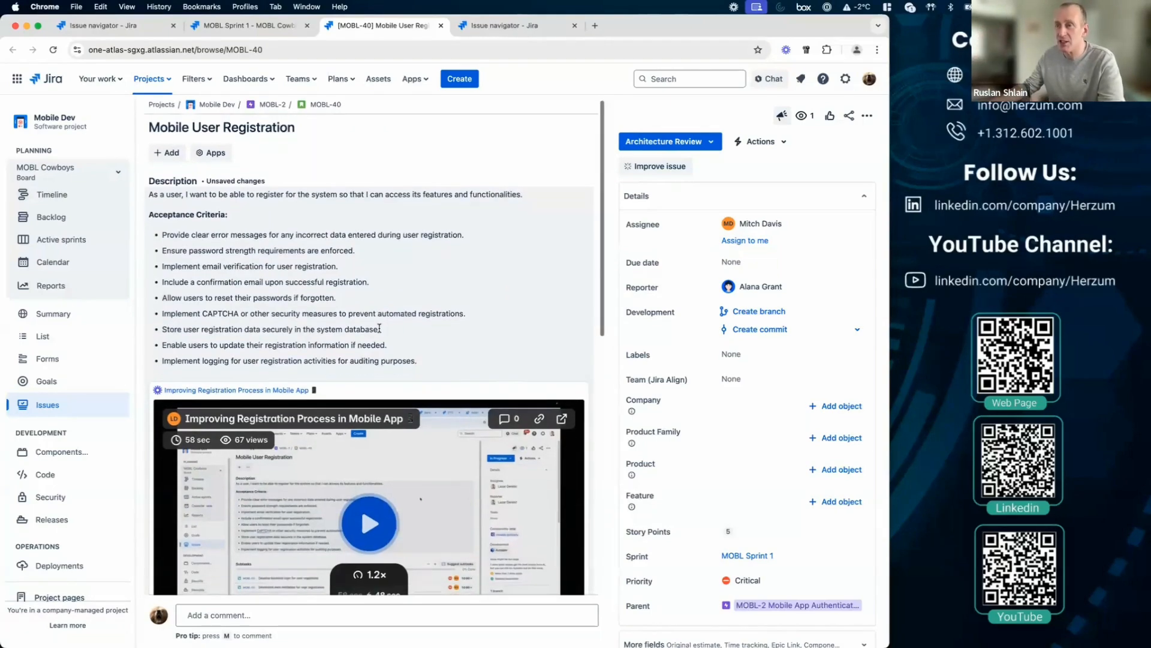
scroll(379, 329, "down", 8)
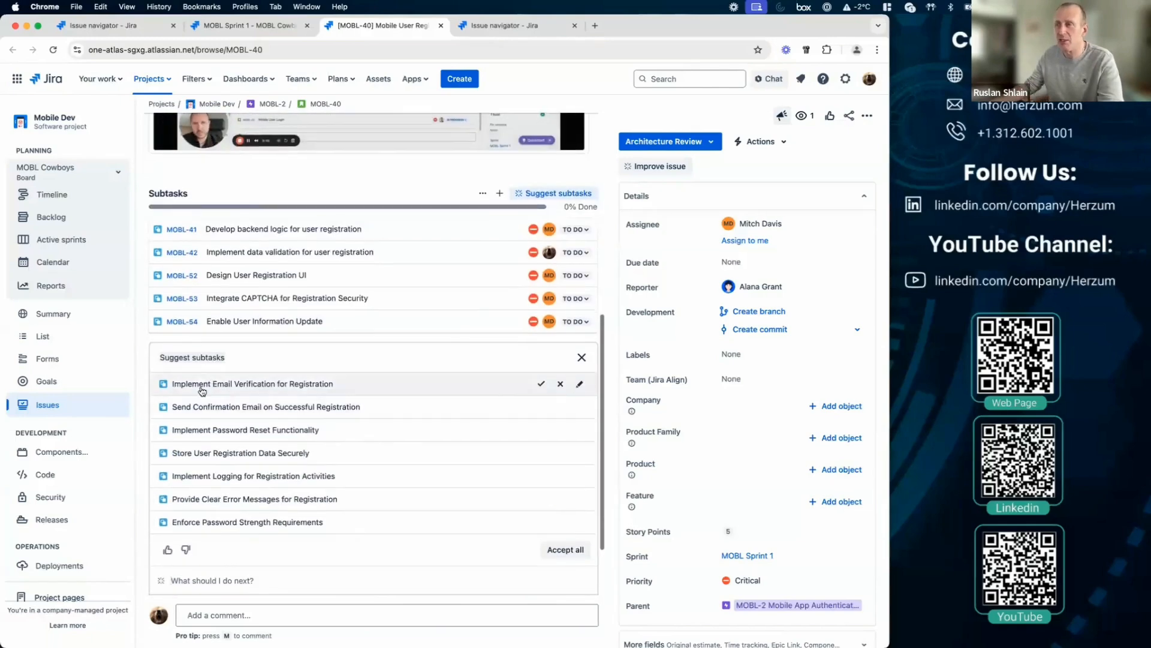
From the project's list view, open MOBL-38 One Click Logs on its own page and generate AI-suggested child issues for it
left_click(48, 405)
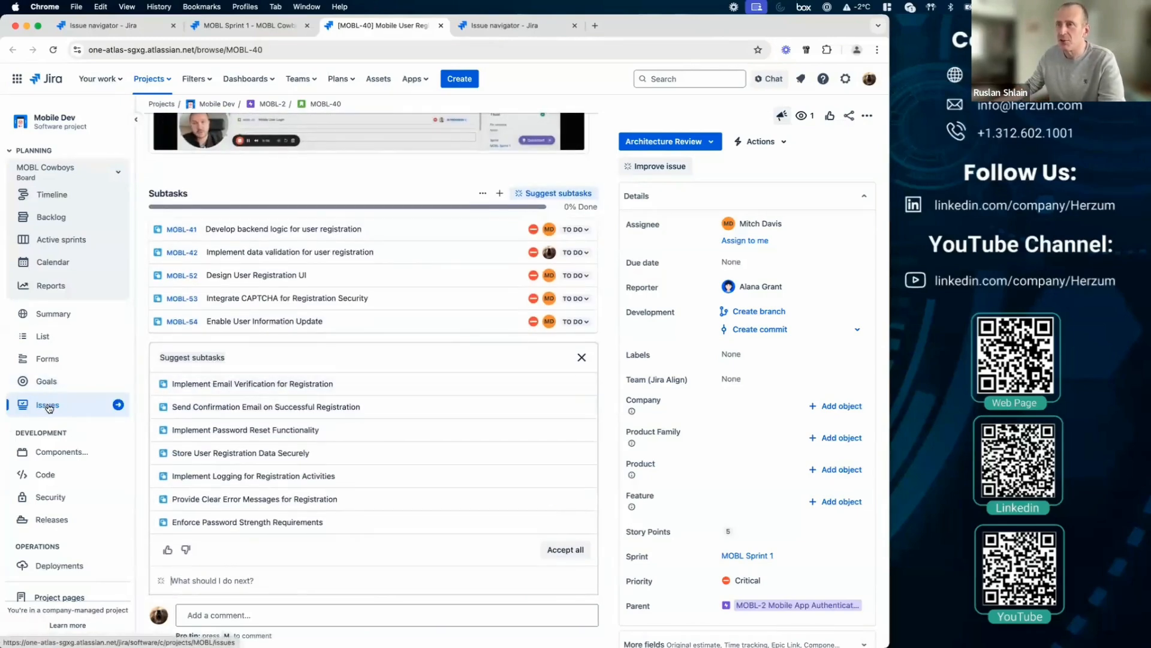
left_click(43, 336)
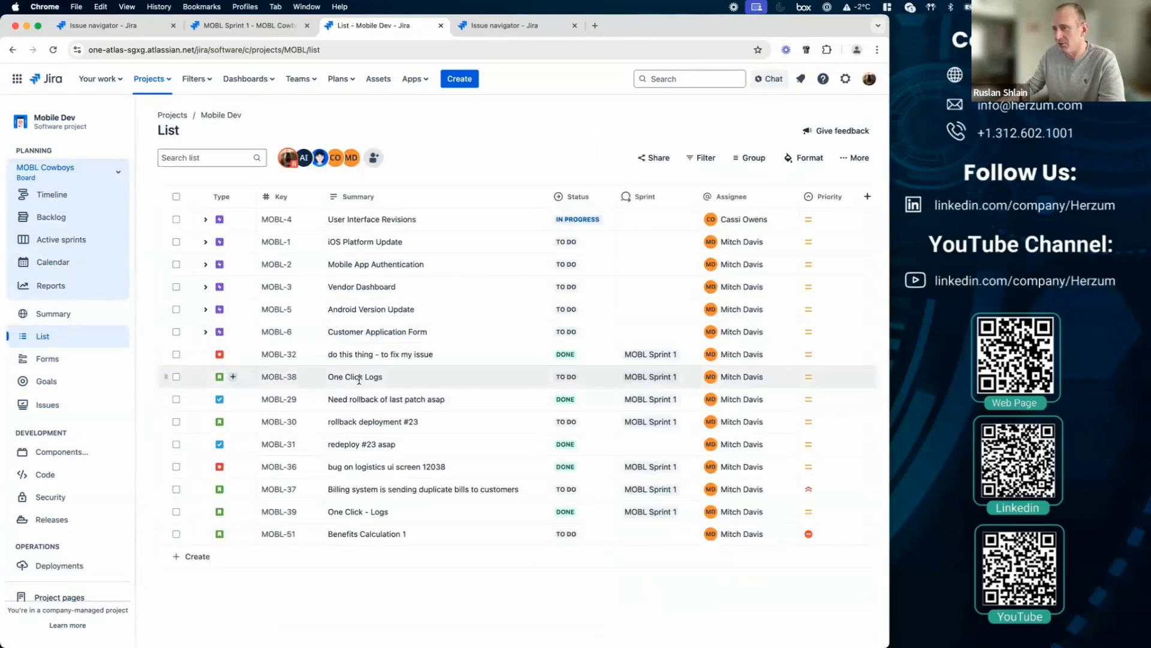
left_click(274, 378)
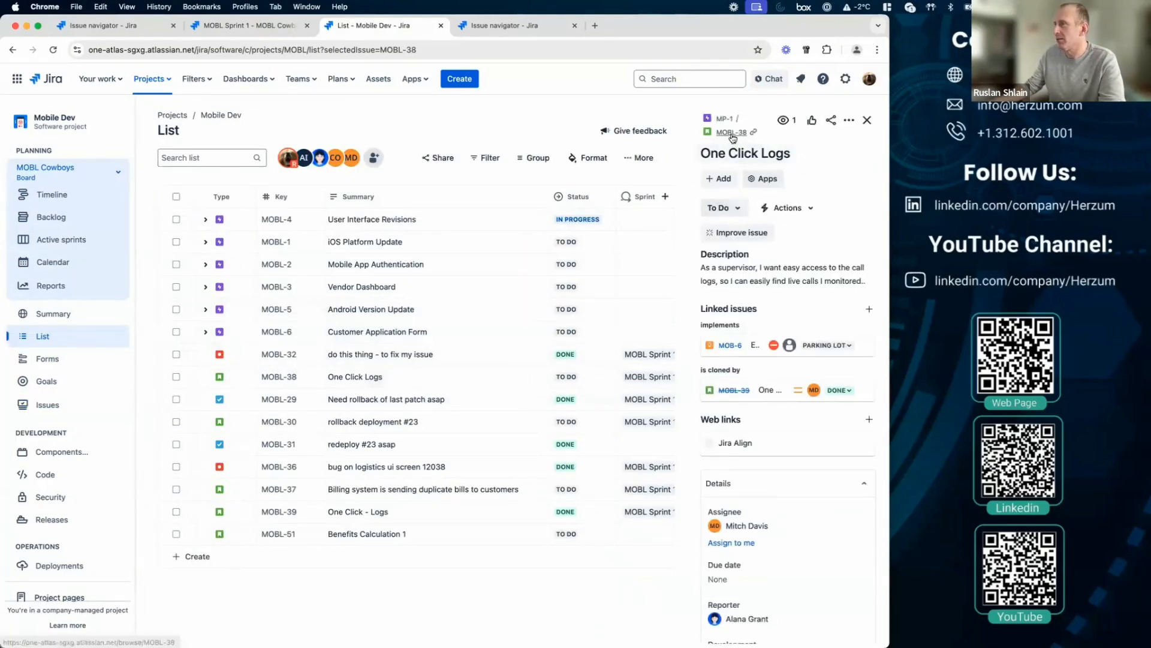
left_click(734, 134)
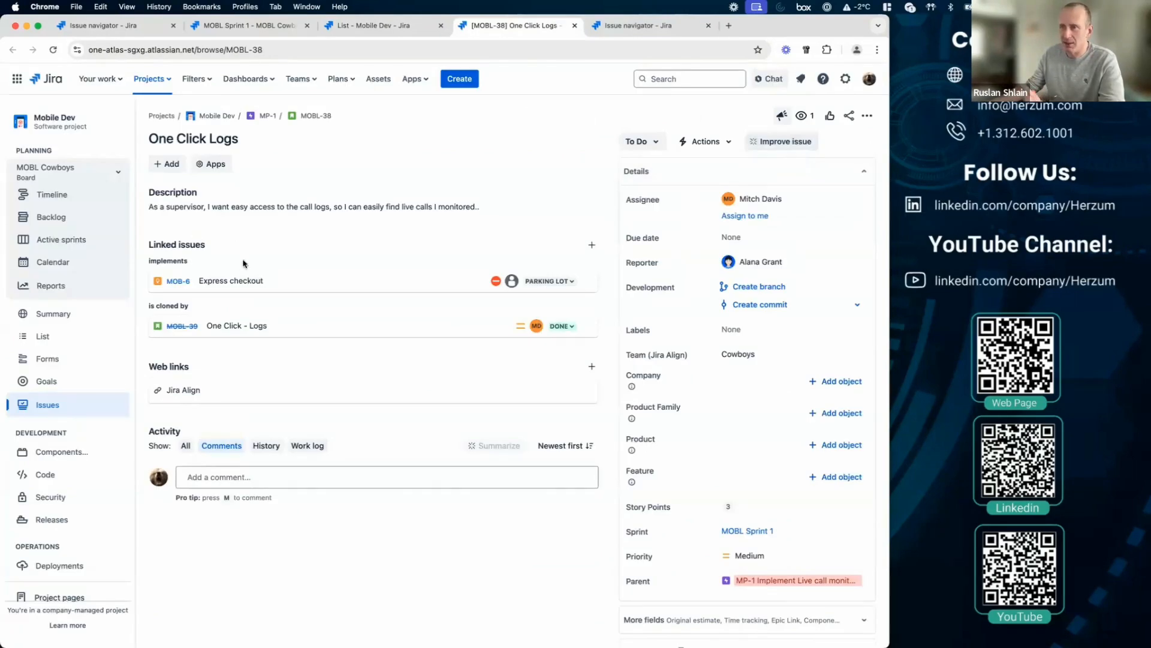
left_click(781, 141)
left_click(782, 236)
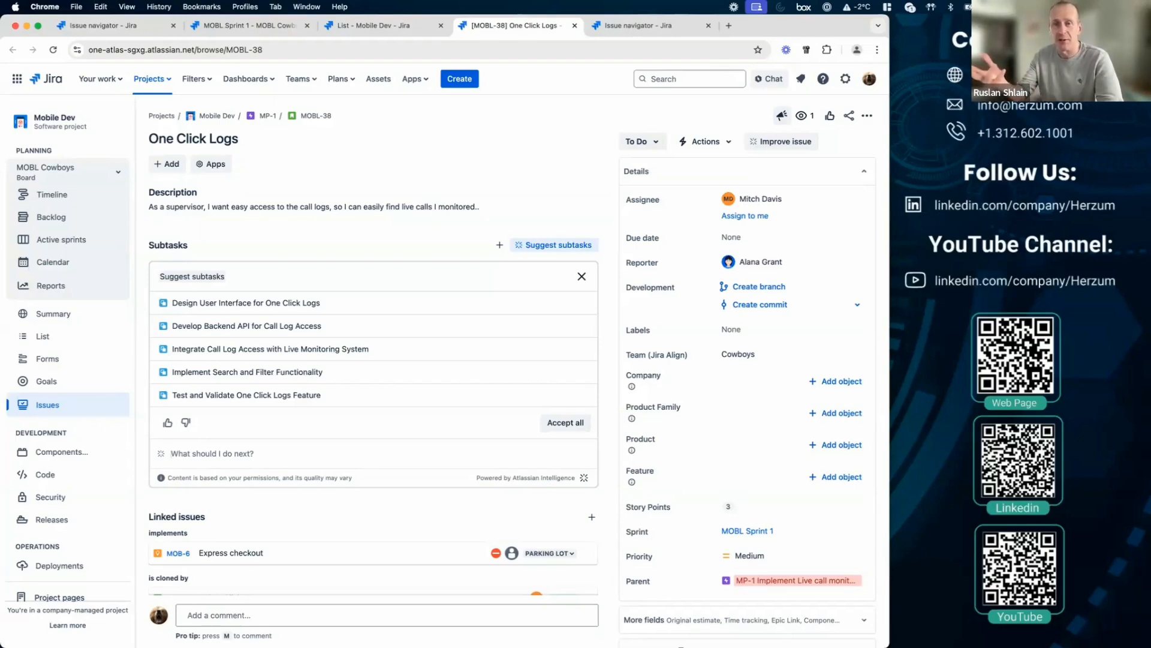
Create a story in the Mobile Dev project with the summary "Demo issue for ACE" and open it
left_click(473, 84)
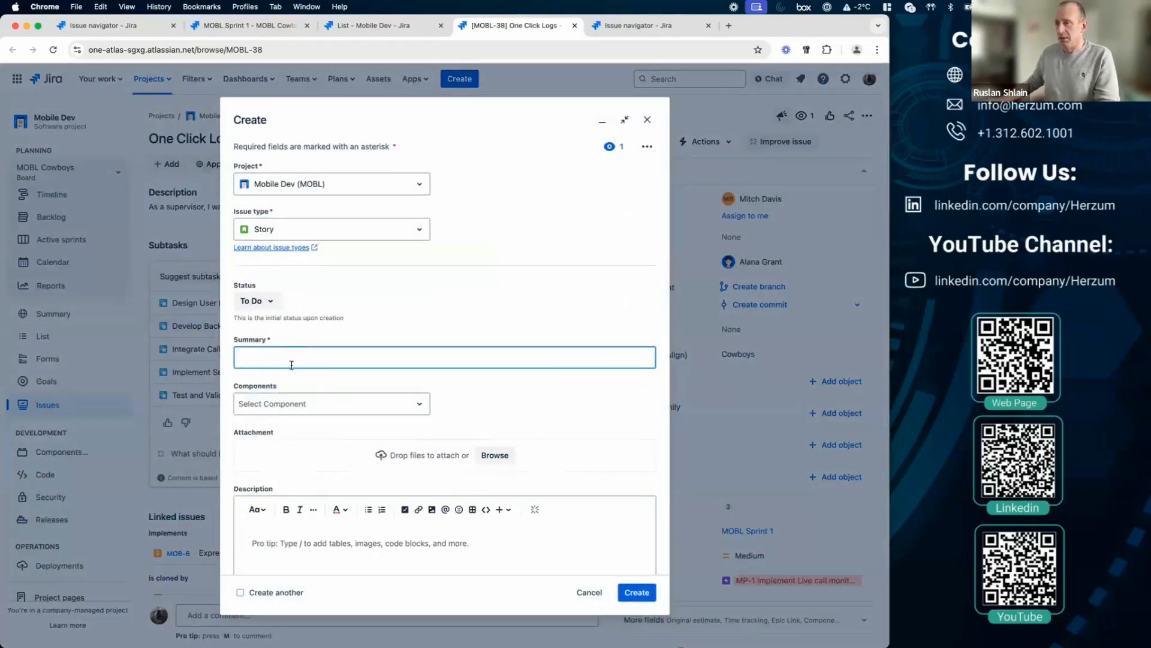
type("Demo issue")
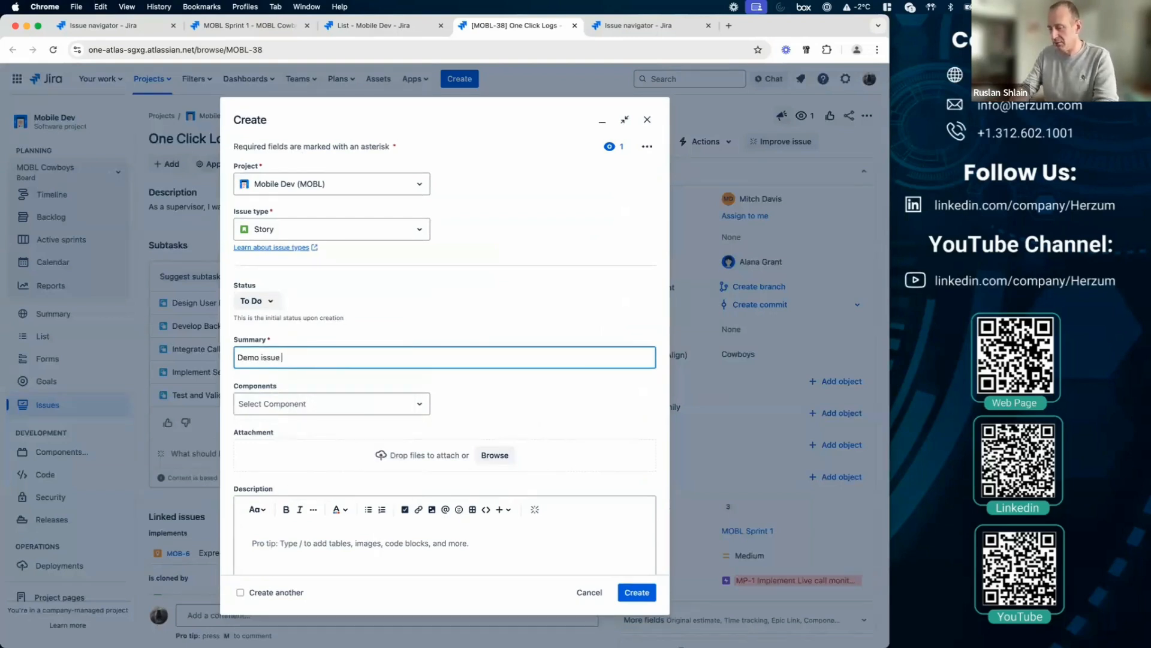
type(" for ACE")
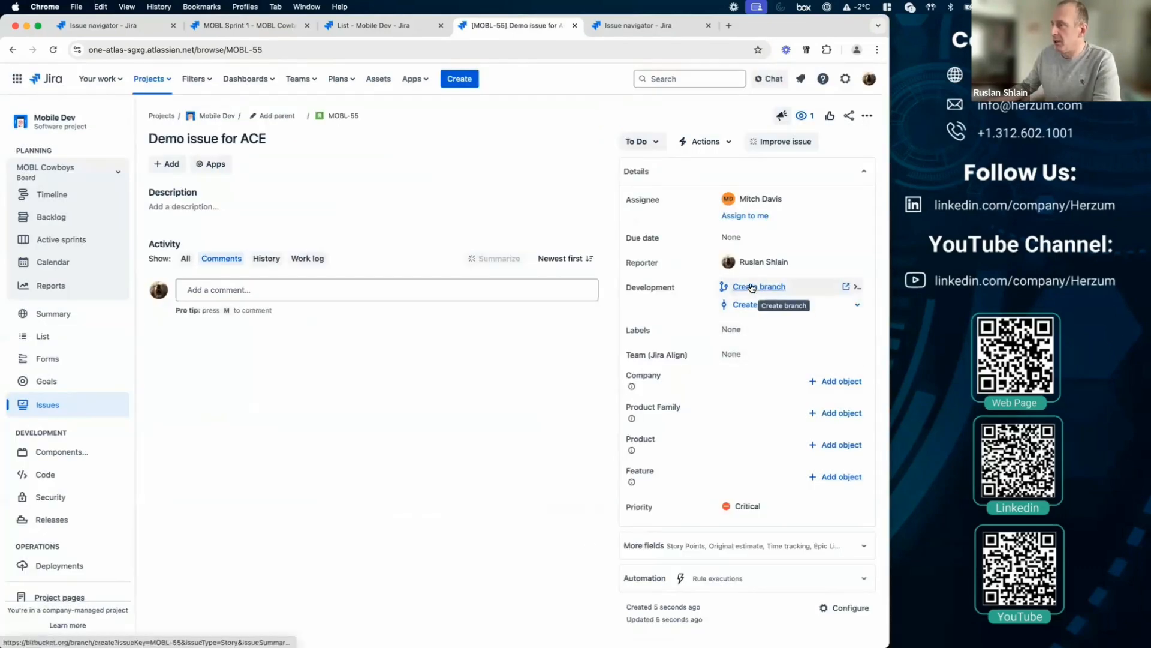
Create the Bitbucket branch feature/MOBL-55-demo-issue-for-ace from mainline in the mobile-primary repository, starting from the new issue
left_click(800, 288)
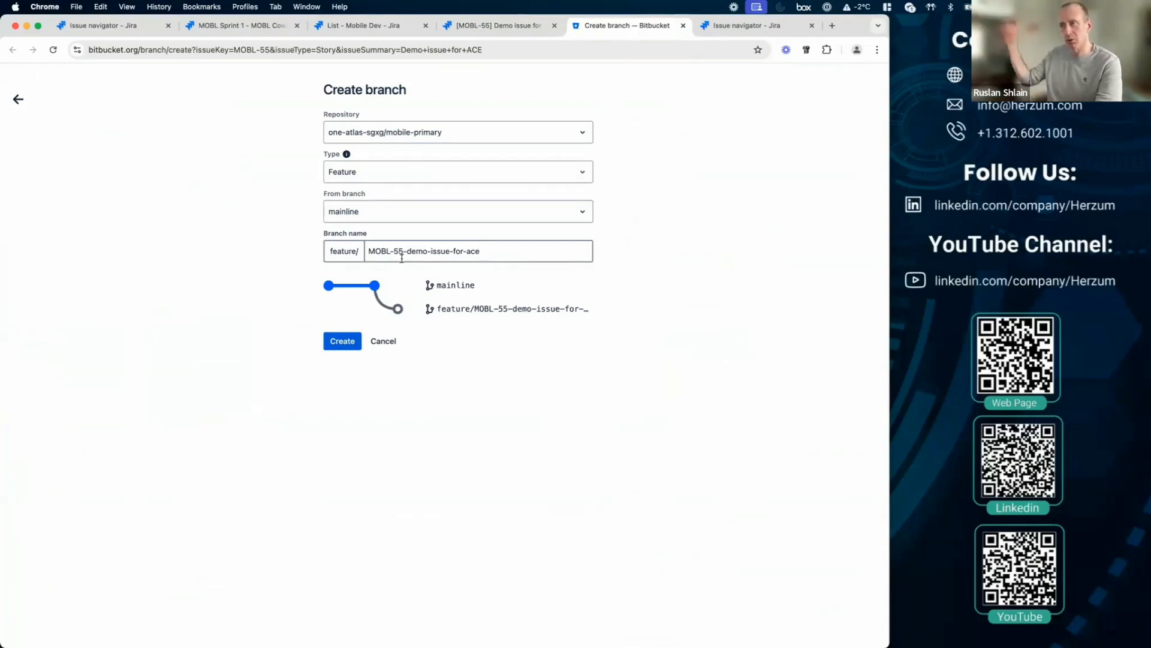
scroll(334, 319, "down", 1)
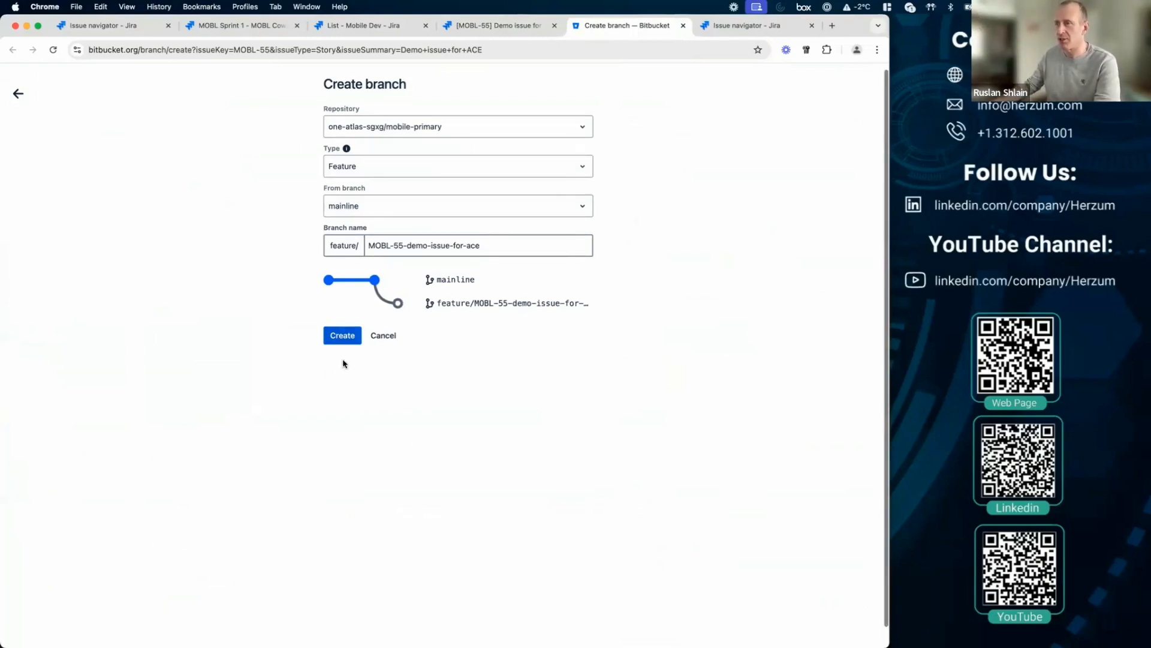
left_click(345, 339)
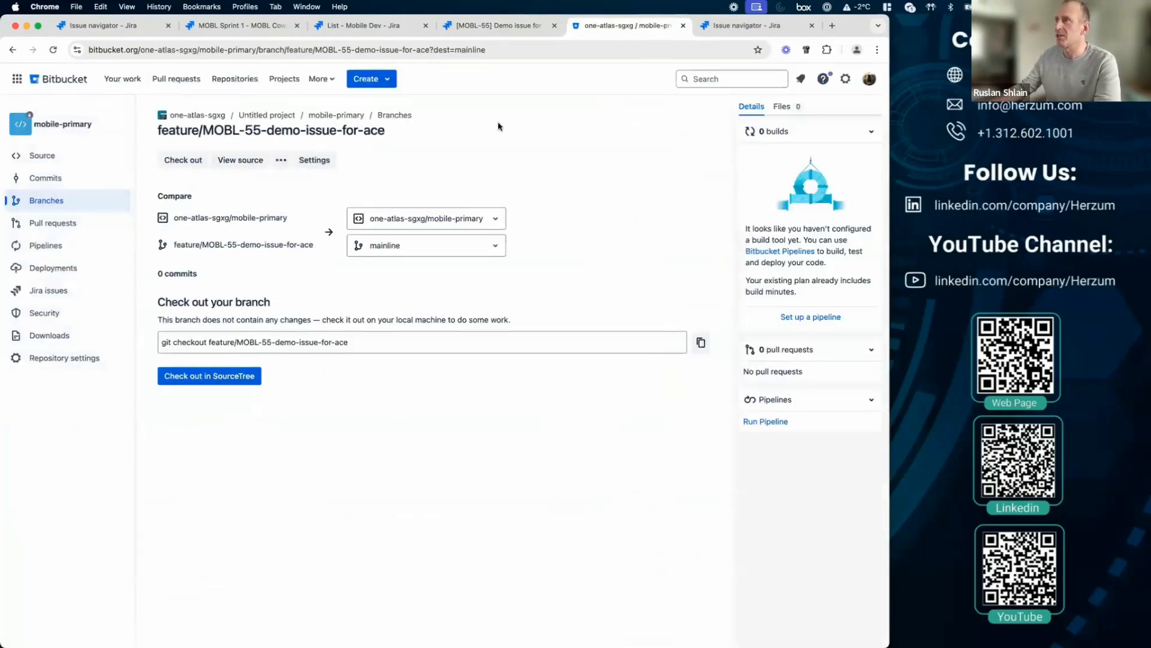
Switch to the MOBL-55 issue in Jira, assign it to yourself, and open its linked branch from the development details
left_click(517, 27)
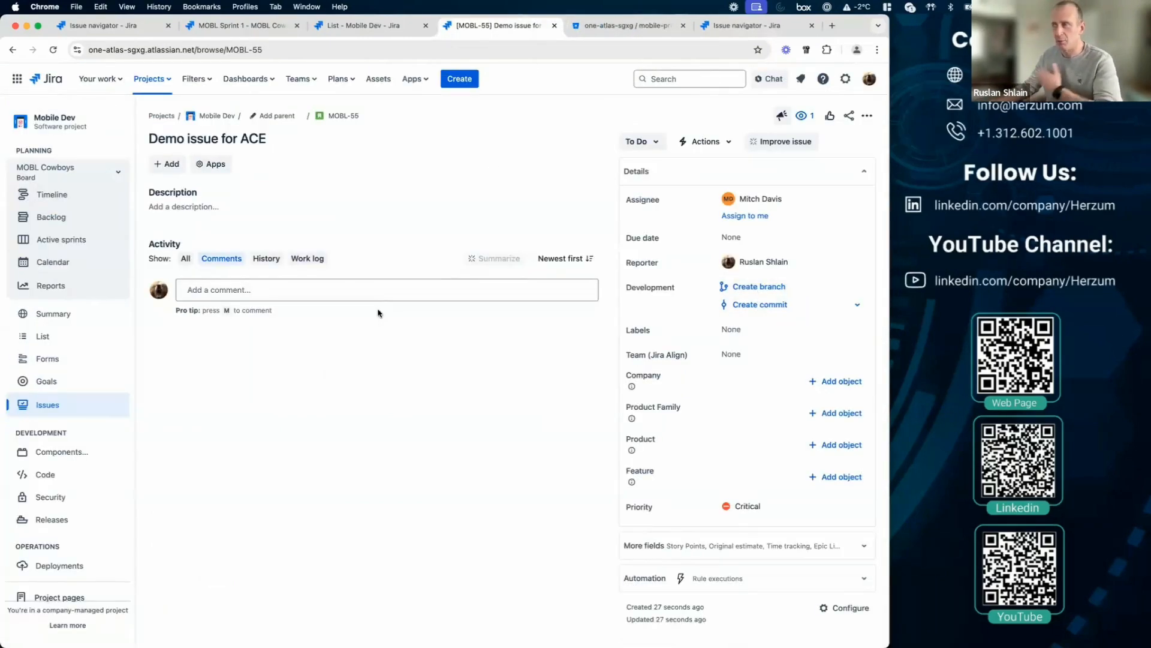
left_click(757, 216)
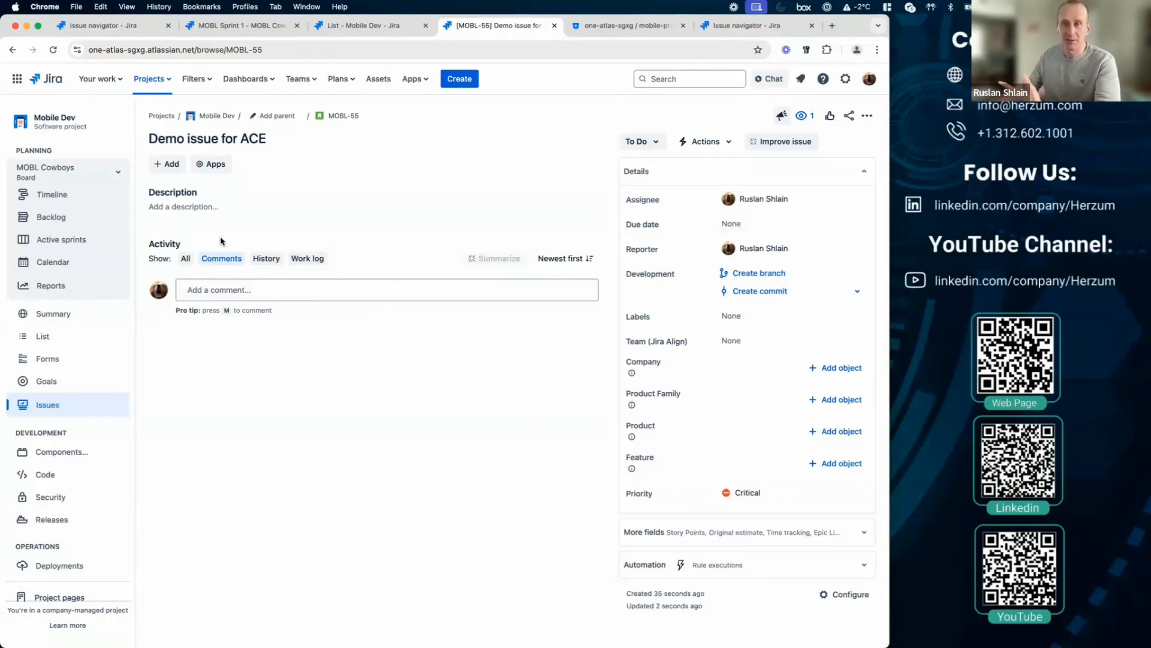
key("super+r")
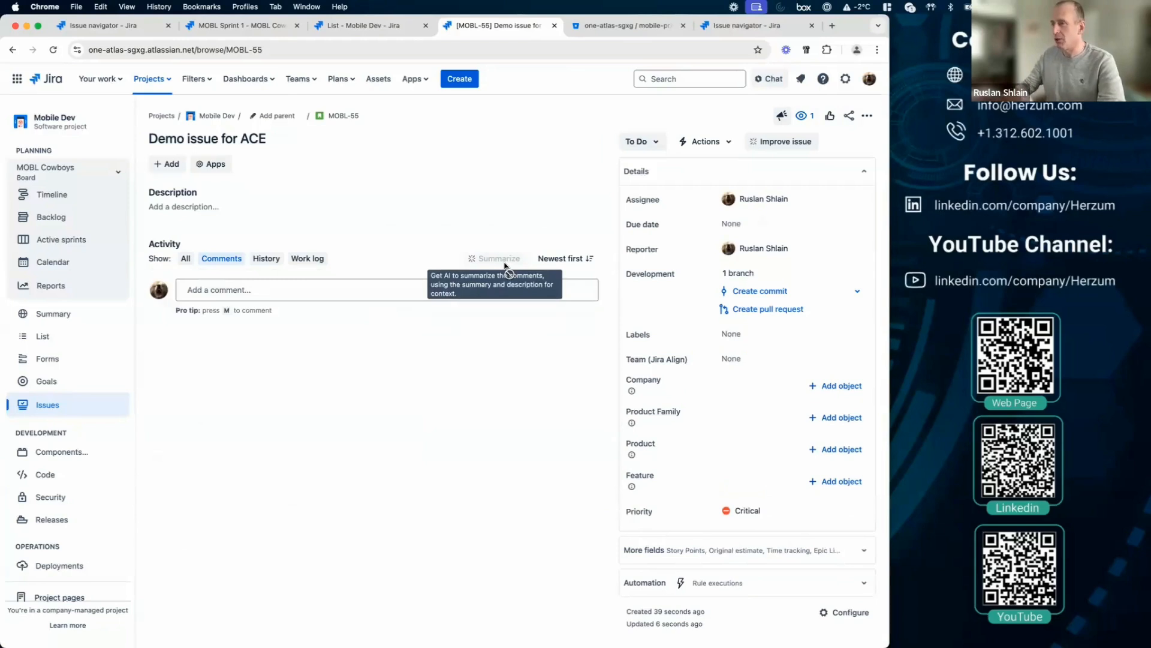
mouse_move(752, 277)
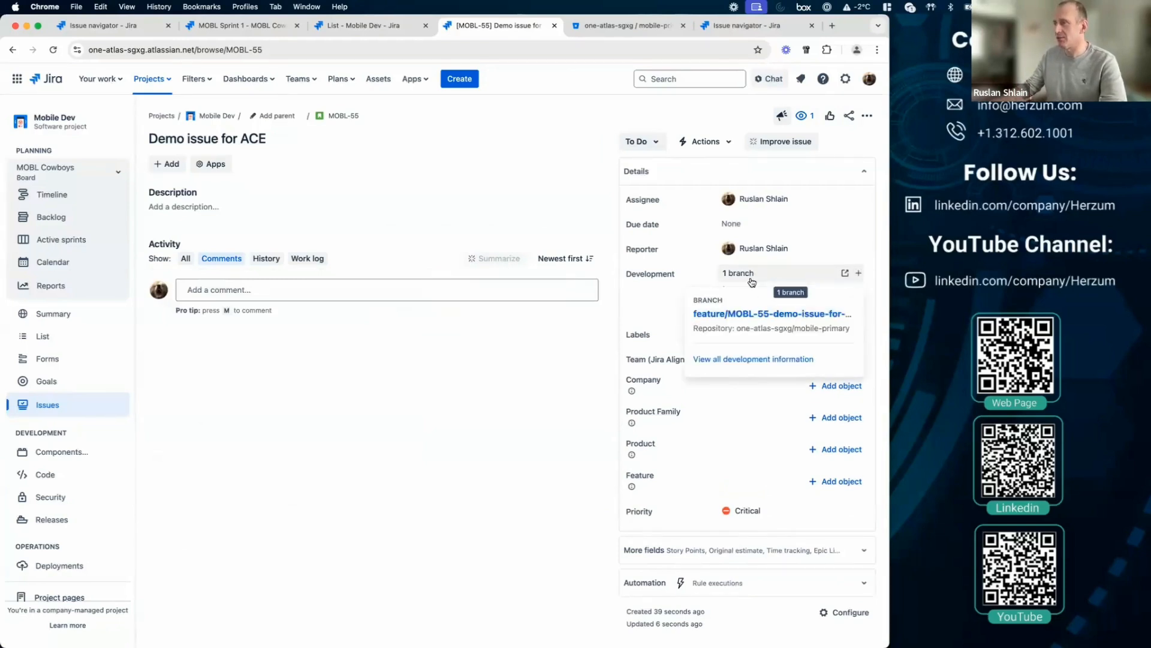
left_click(751, 314)
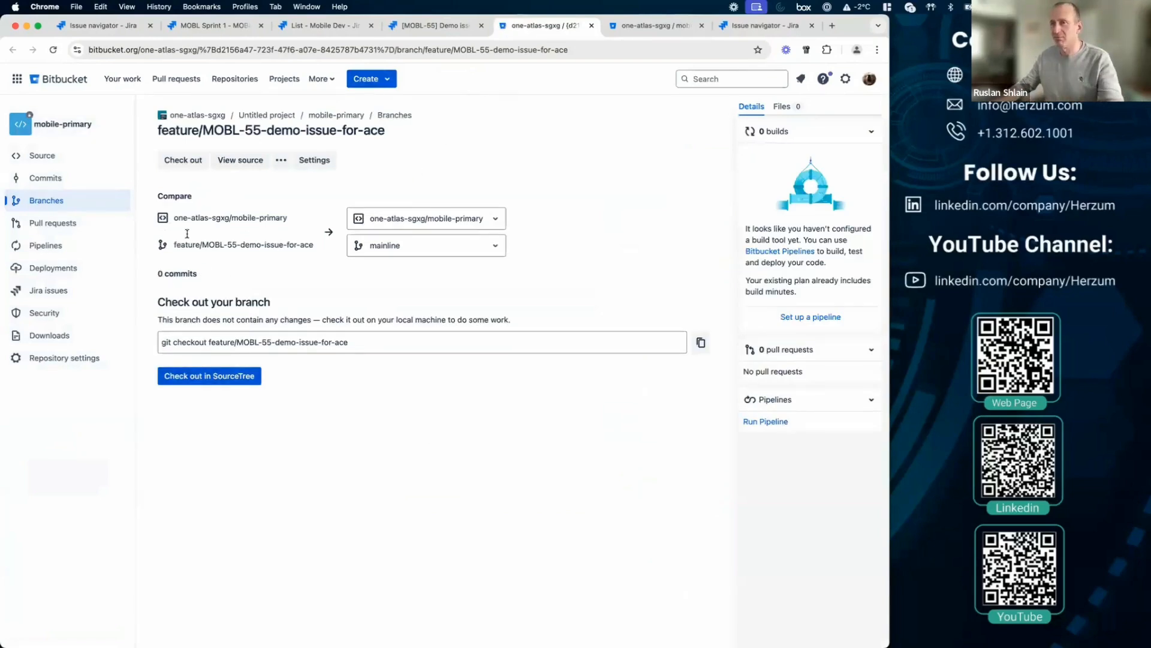
Show the mobile-primary source files on the feature/MOBL-55-demo-issue-for-ace branch
left_click(66, 159)
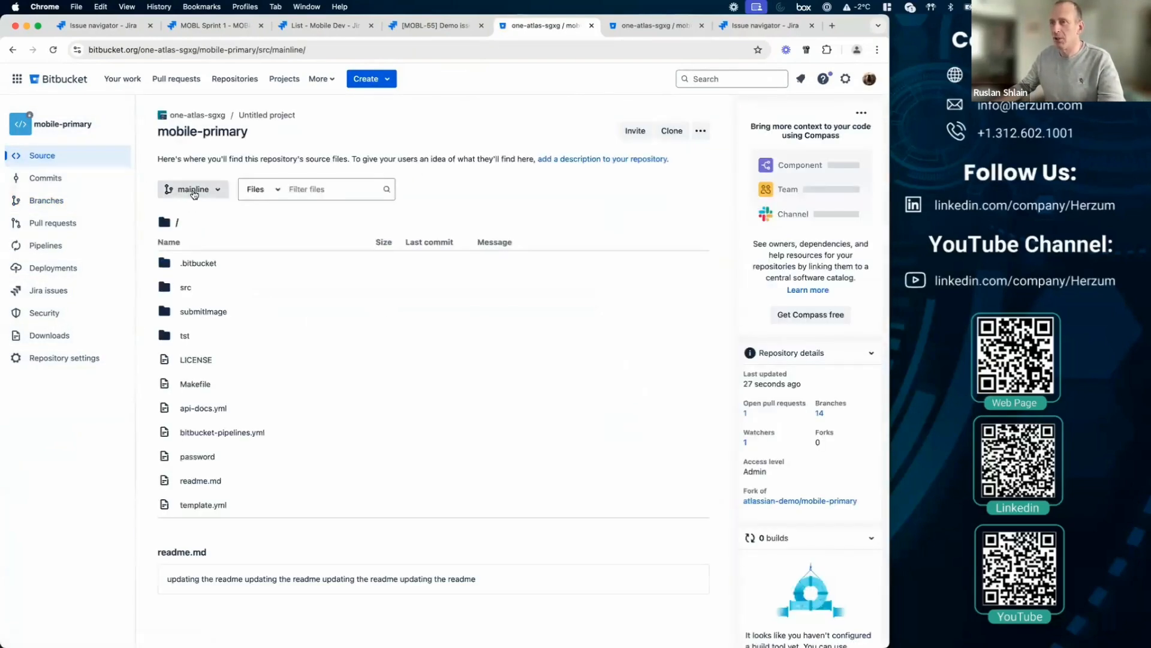
left_click(191, 189)
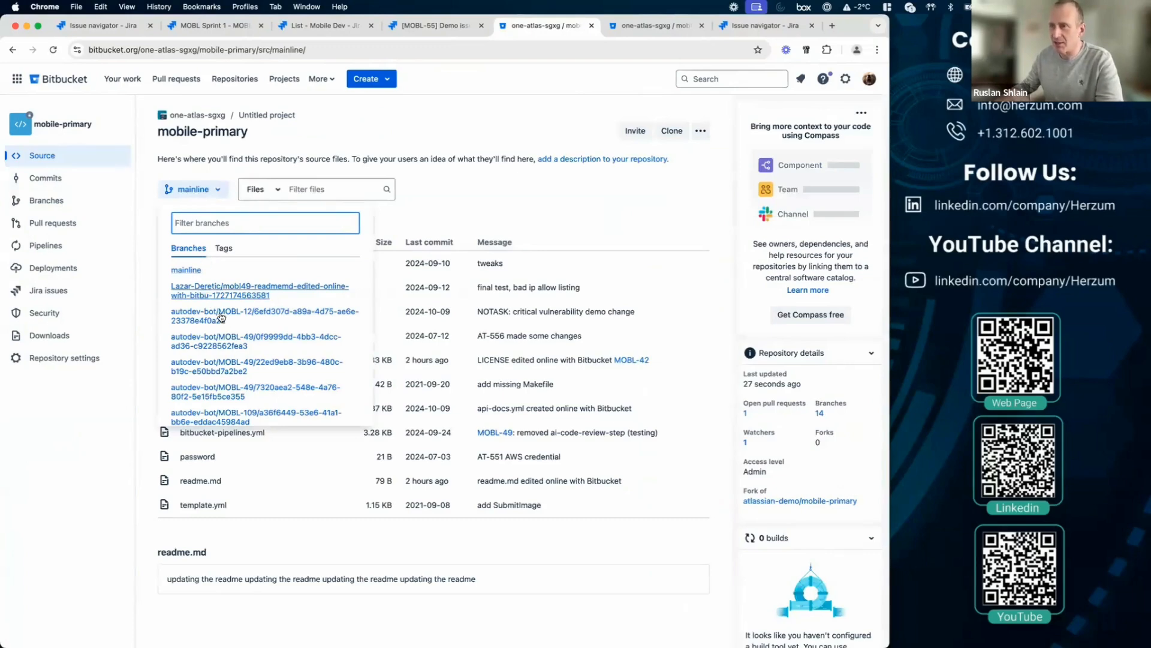
scroll(234, 327, "down", 5)
left_click(255, 325)
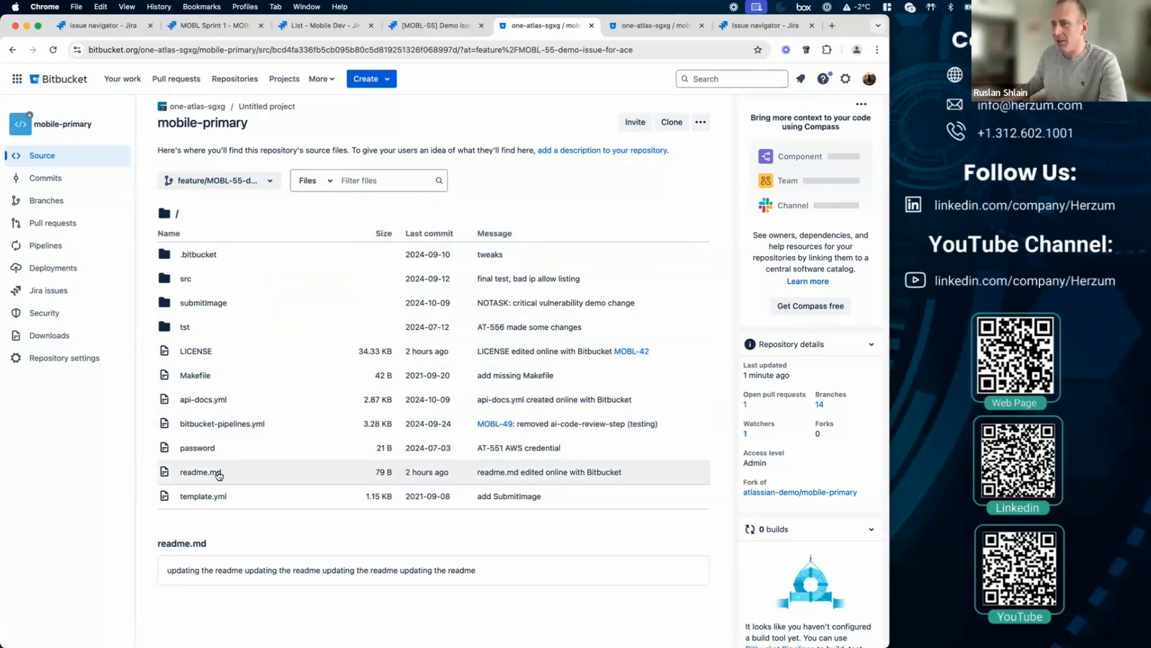
Edit readme.md on the feature branch, adding two more lines reading "updating the readme"
left_click(218, 472)
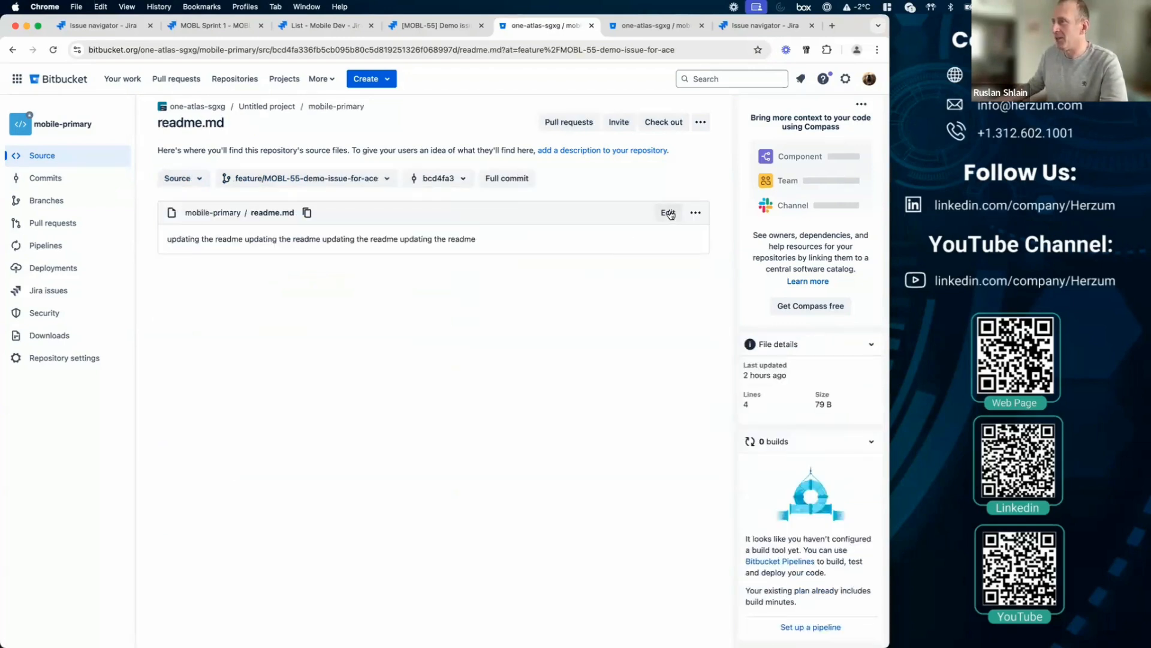
left_click(668, 212)
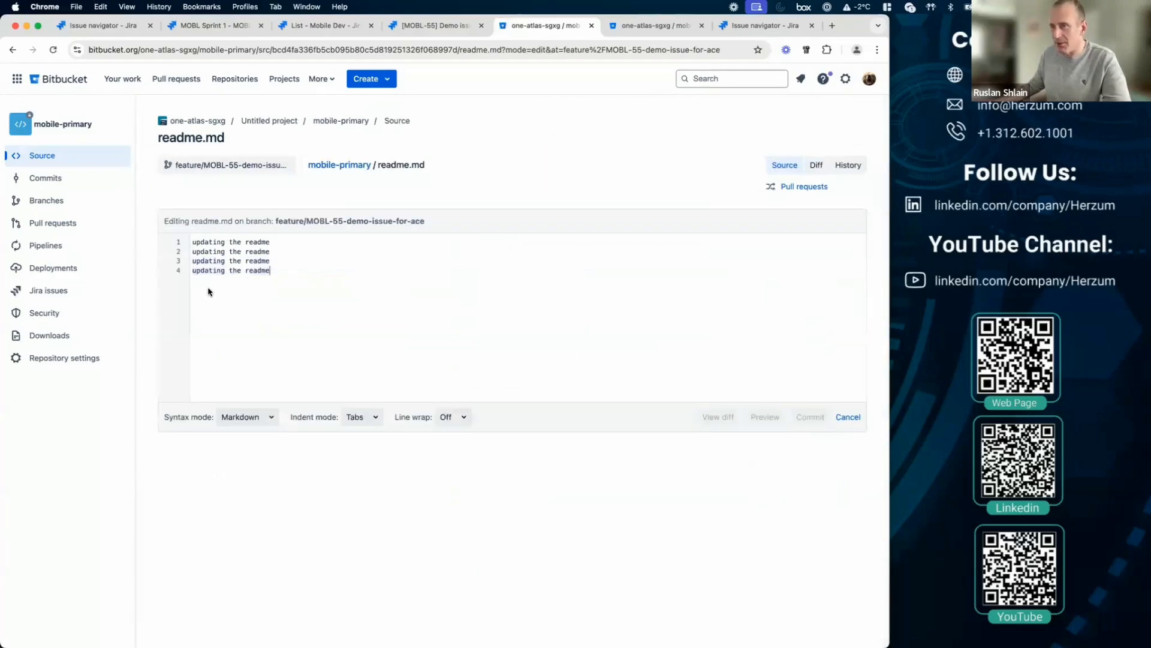
key("Return")
type("updating the readme updating the readme")
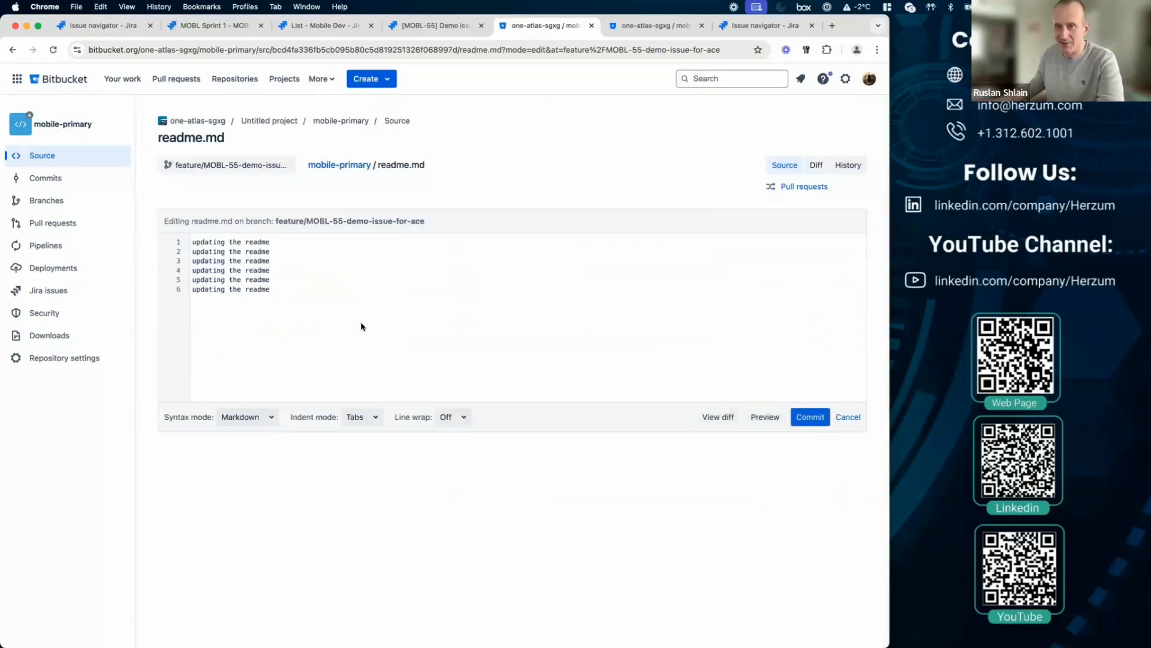
Commit the readme change with the message "readme.md edited online with Bitbucket MOBL-55", without creating a pull request
left_click(810, 416)
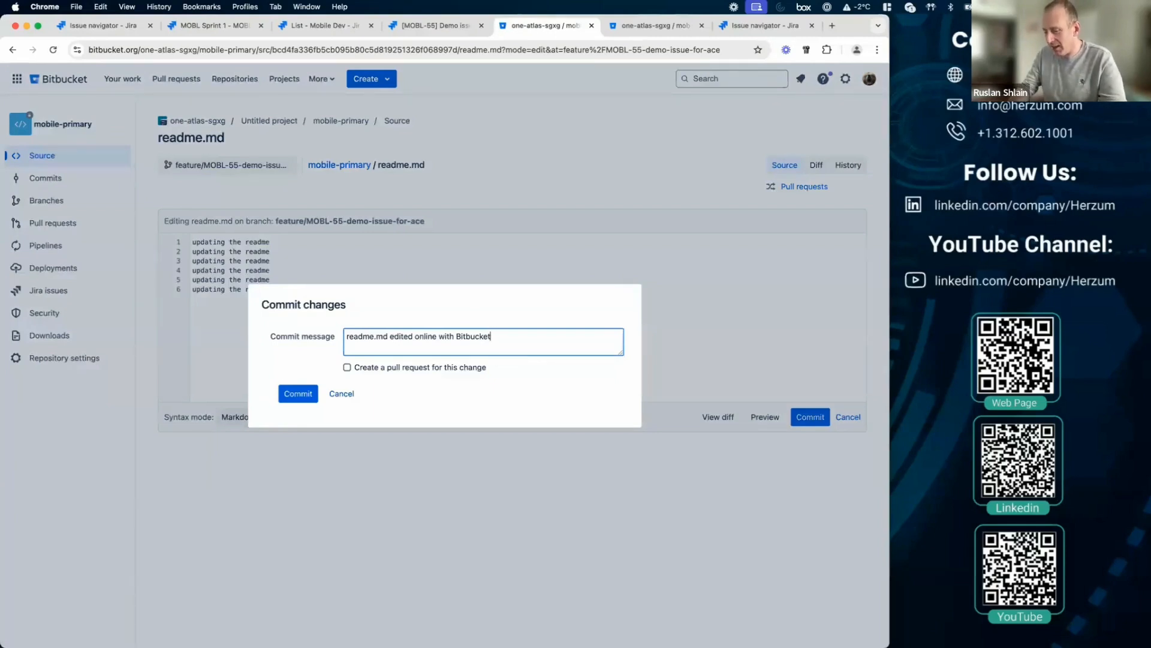
type("MOBL-55")
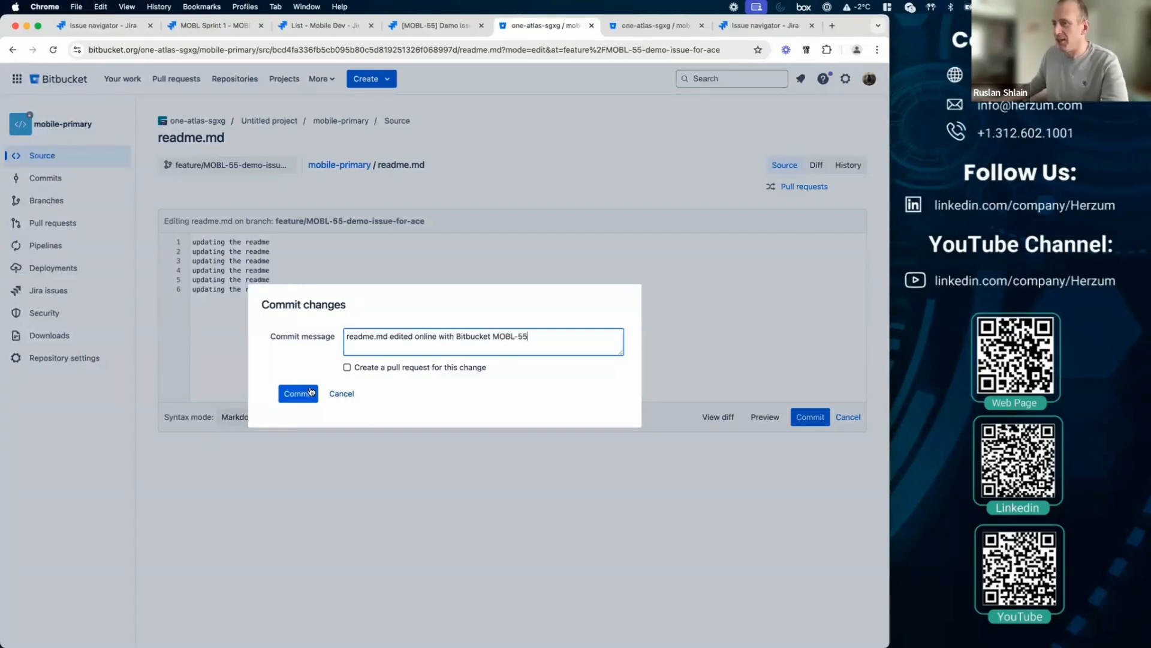
left_click(289, 393)
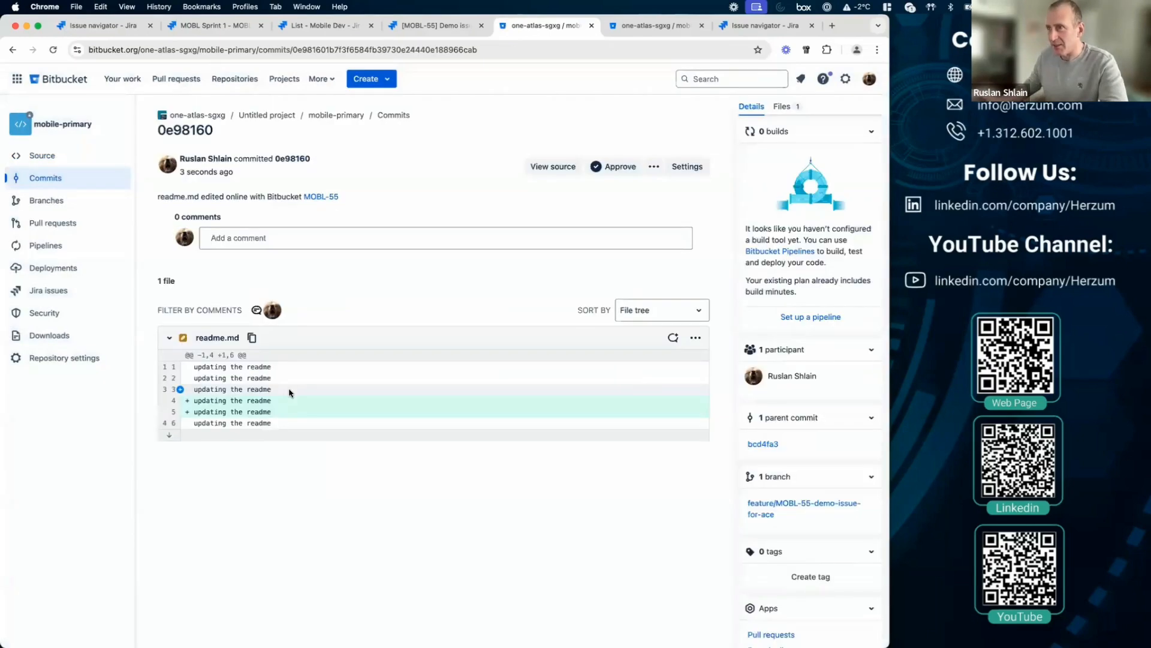
Create a pull request from feature/MOBL-55-demo-issue-for-ace to mainline, and refresh the MOBL-55 issue in Jira
left_click(57, 226)
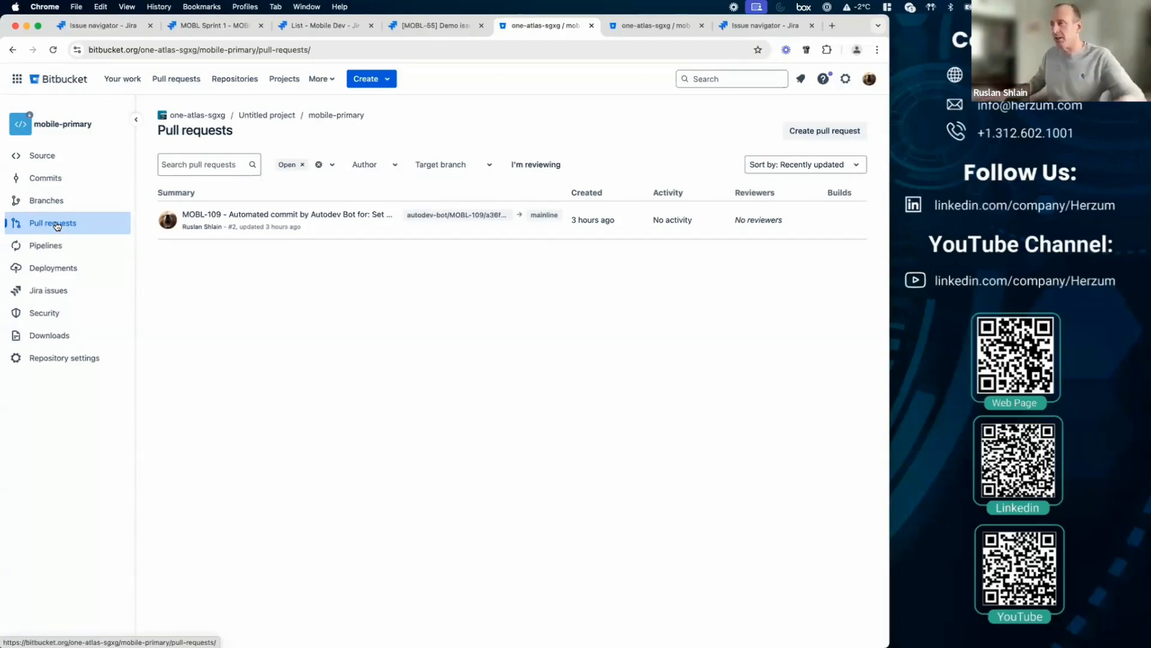
left_click(812, 132)
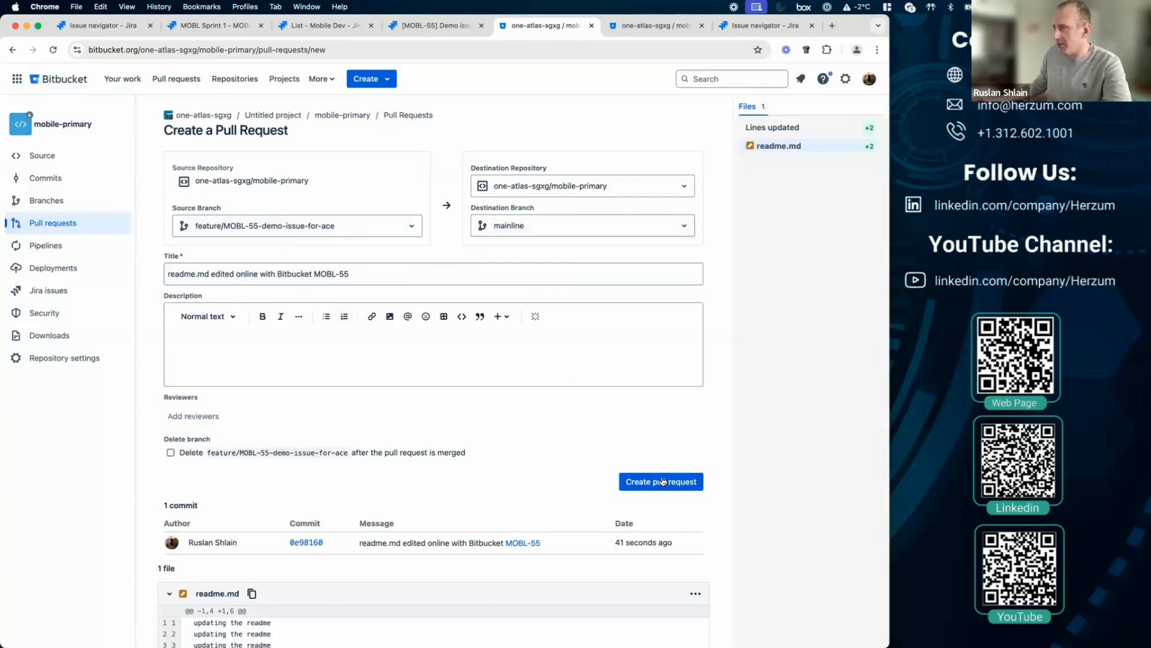
left_click(443, 25)
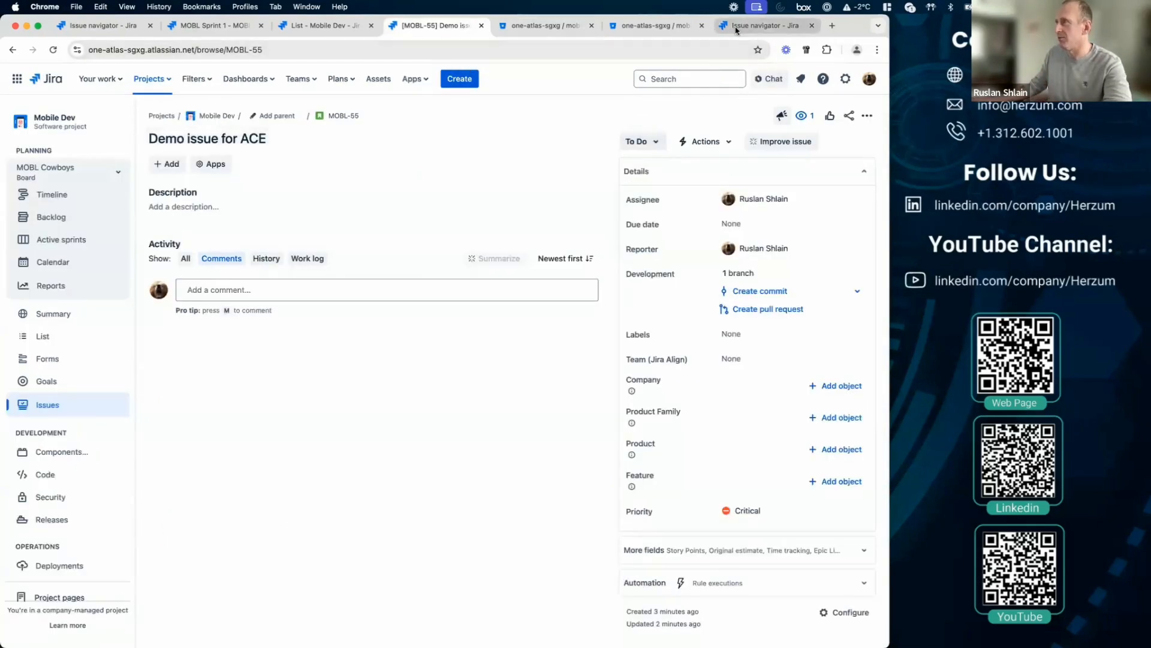
left_click(543, 26)
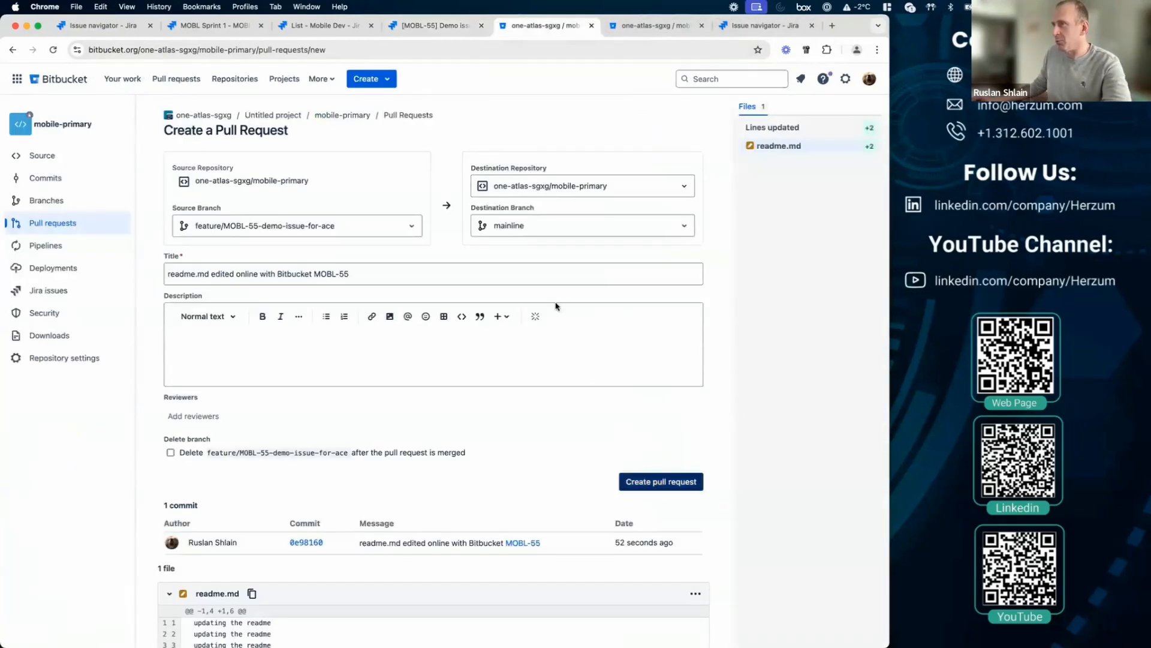
left_click(447, 26)
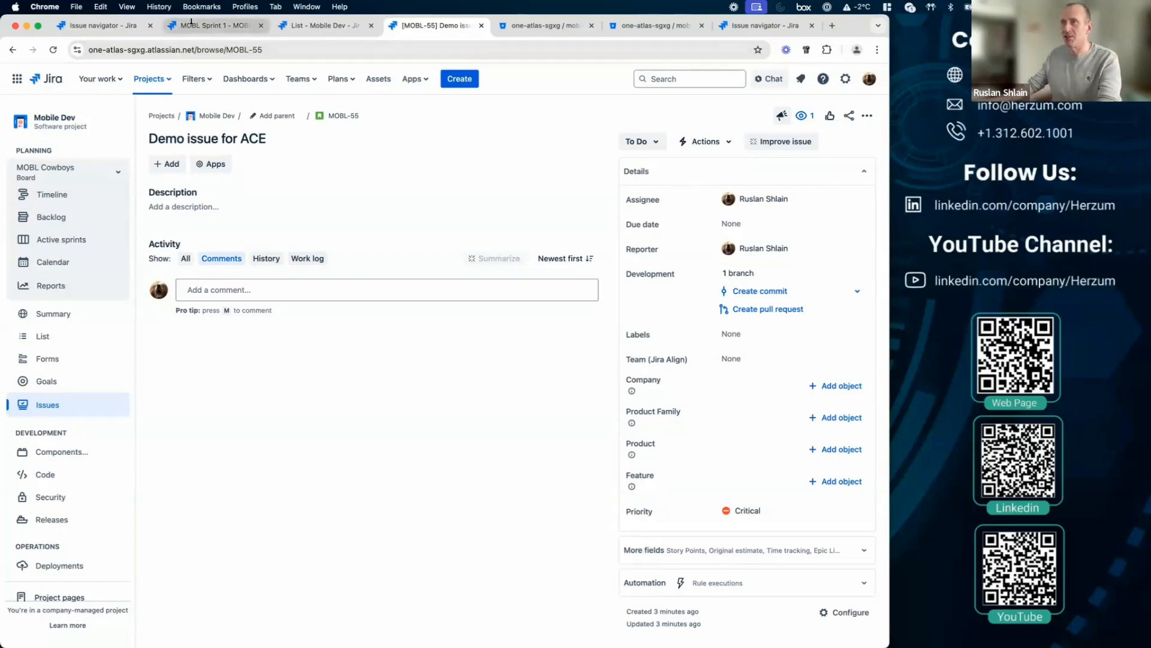
left_click(54, 50)
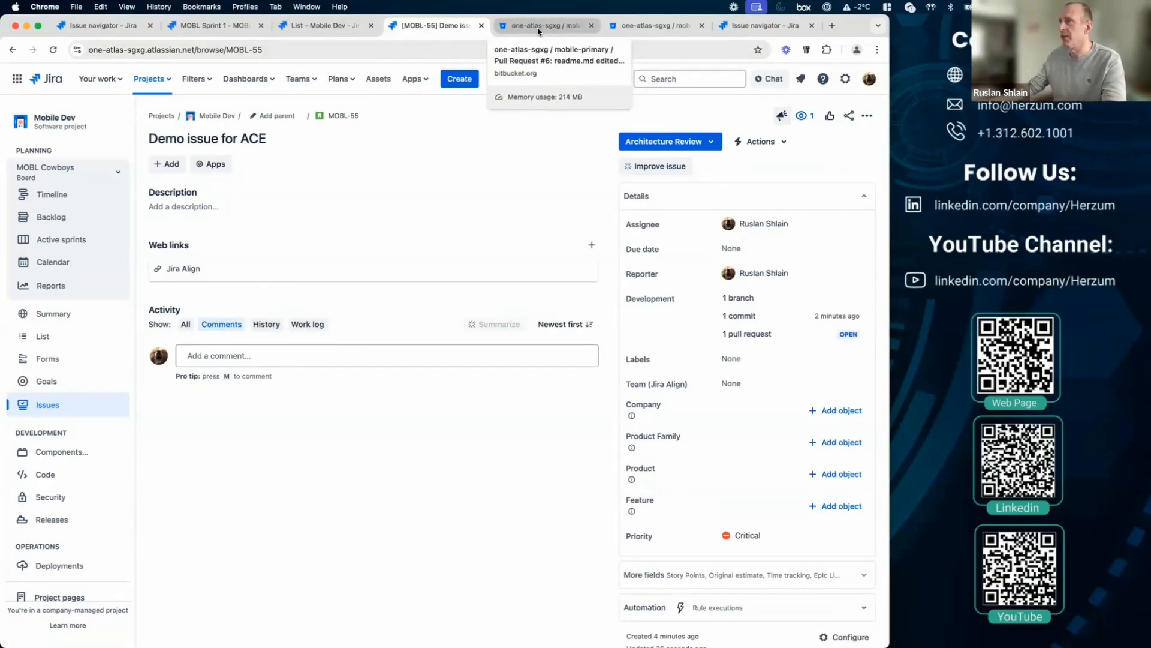
Switch to Bitbucket and merge the MOBL-55 pull request into mainline
left_click(537, 27)
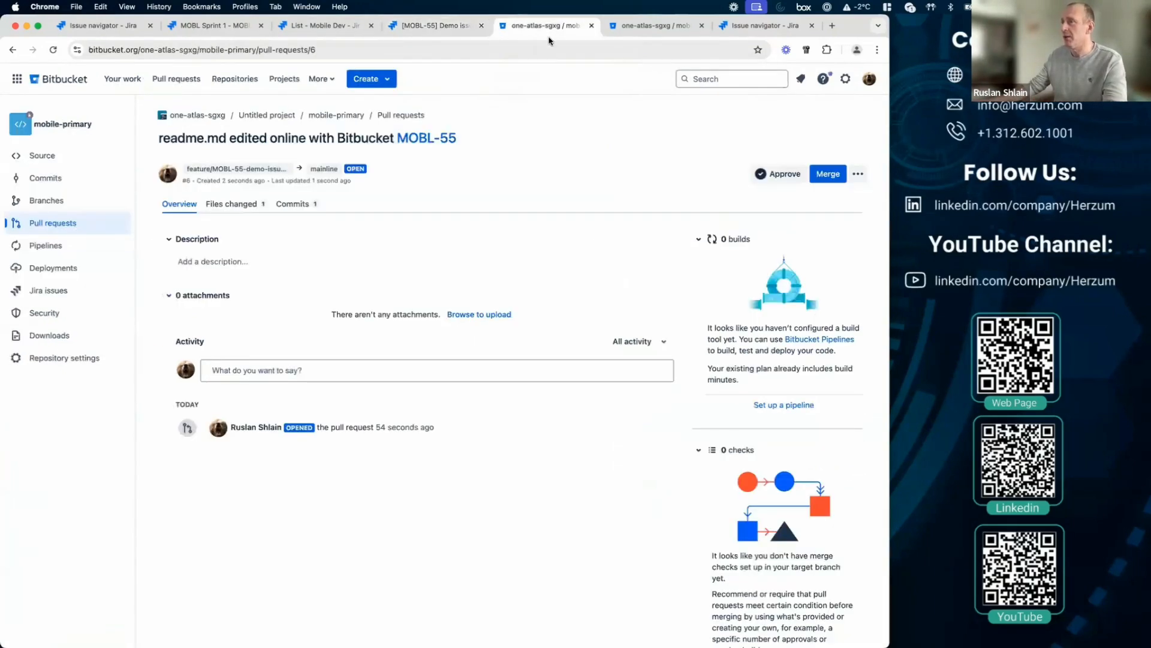
left_click(827, 175)
left_click(506, 318)
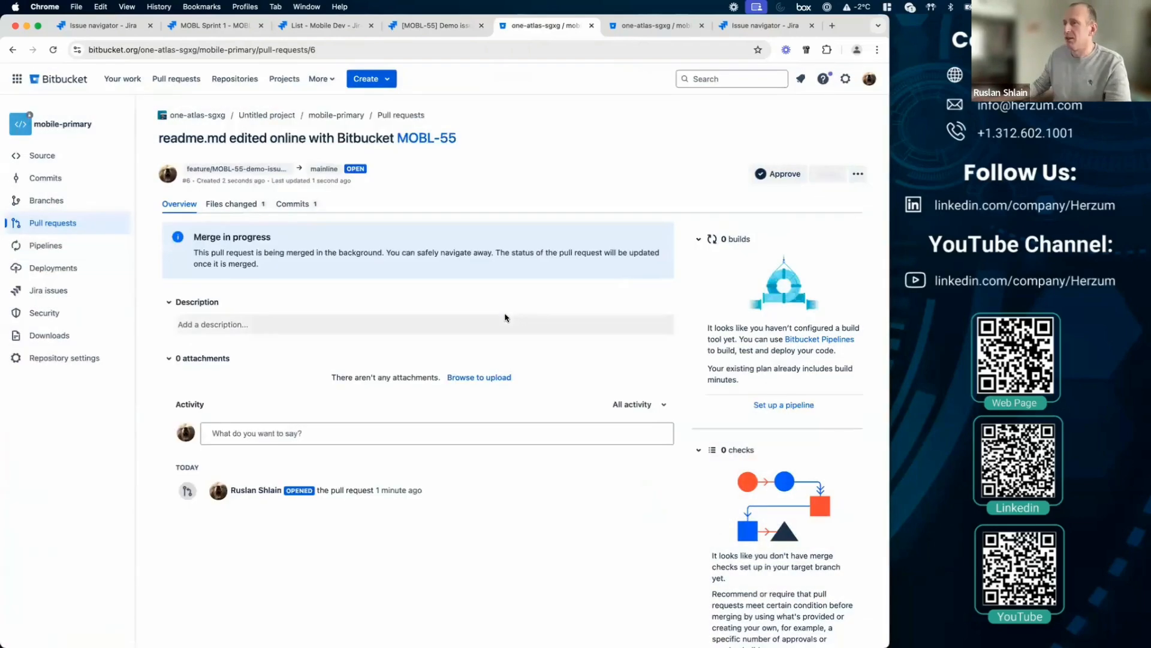
Refresh the MOBL-55 issue in Jira and review the status changes in its history
left_click(442, 27)
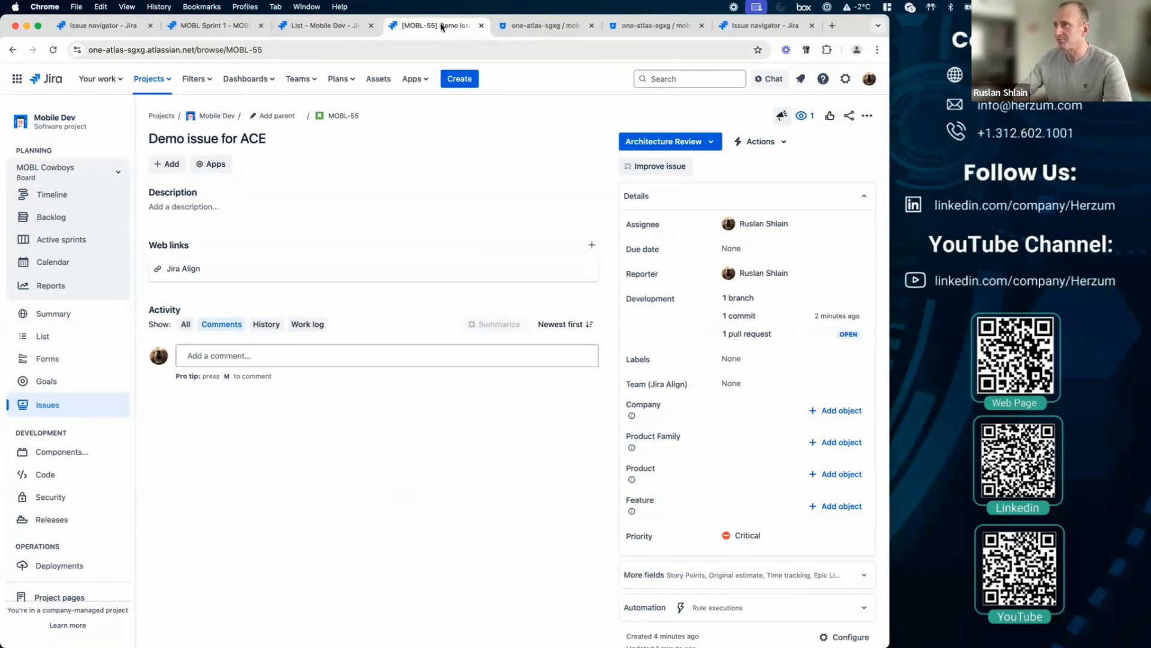
left_click(53, 50)
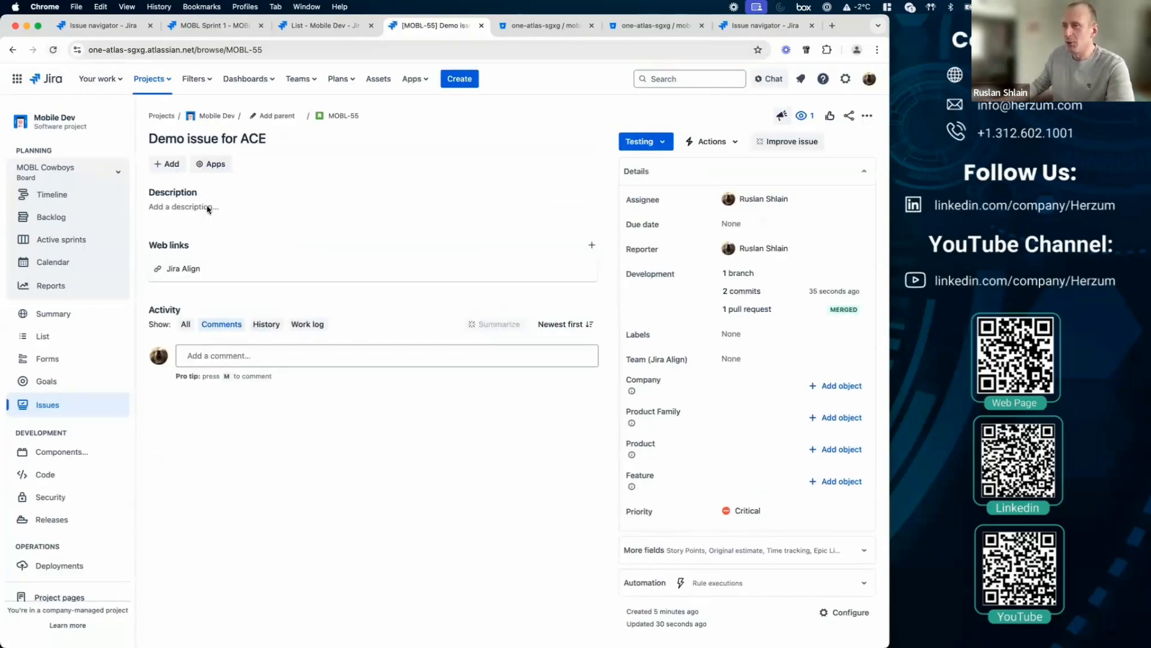
left_click(266, 324)
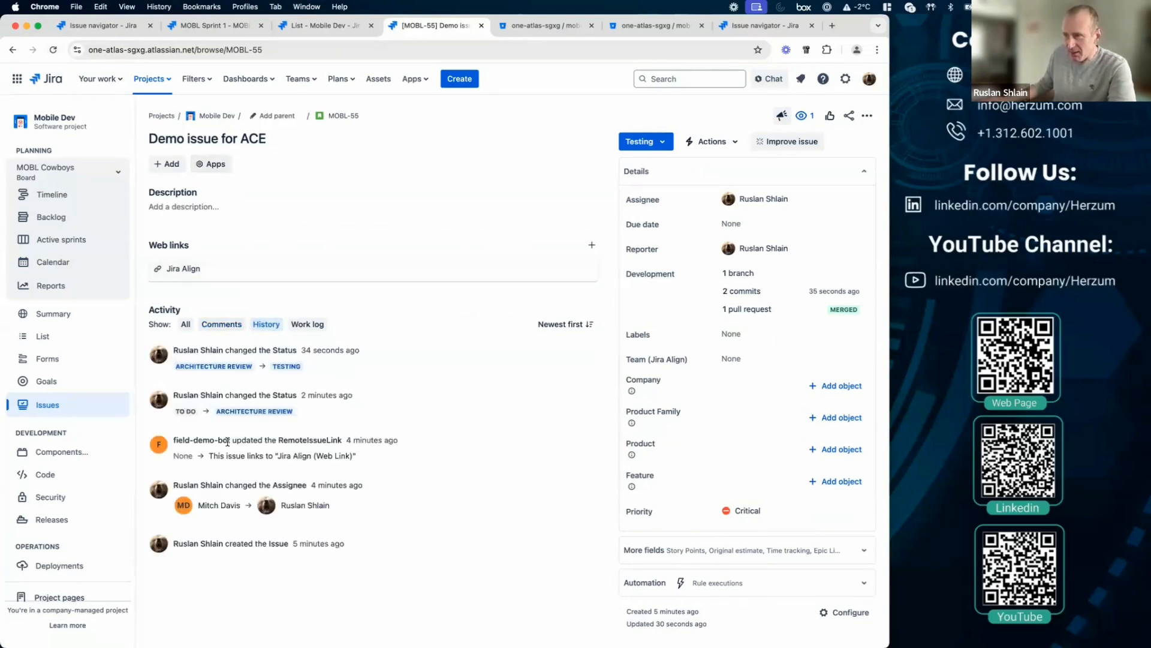
left_click_drag(309, 410, 249, 391)
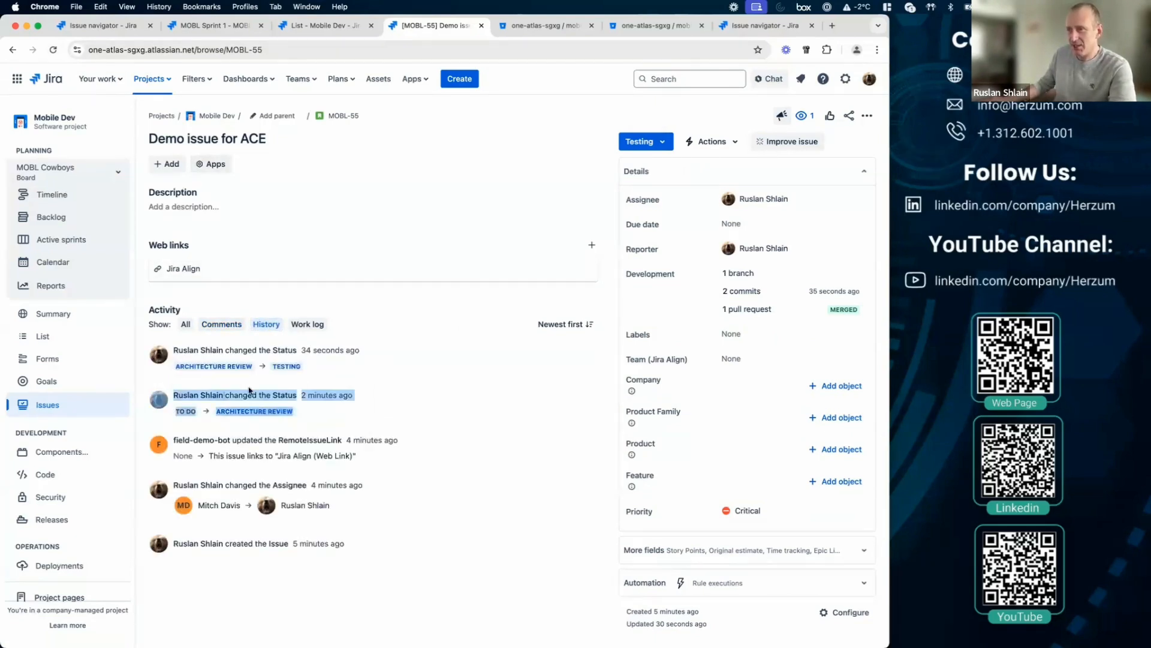
left_click_drag(319, 370, 186, 366)
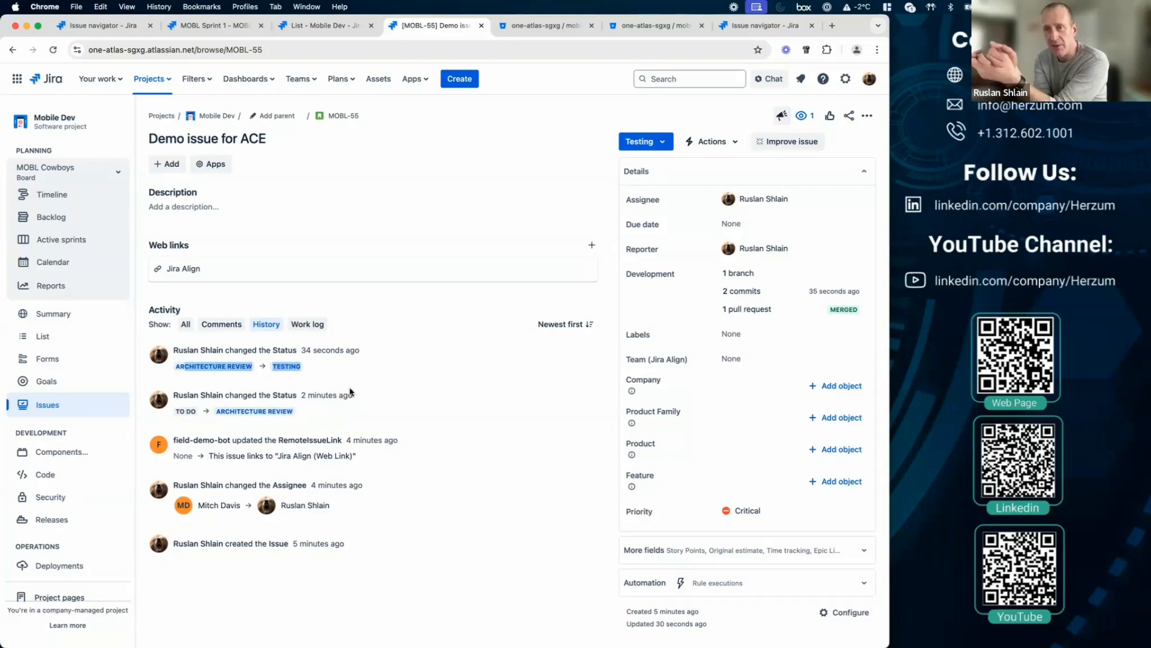
Open the Mobile Dev project's workflow for editing and view the triggers of its Architecture Review transition
scroll(53, 558, "down", 3)
left_click(52, 556)
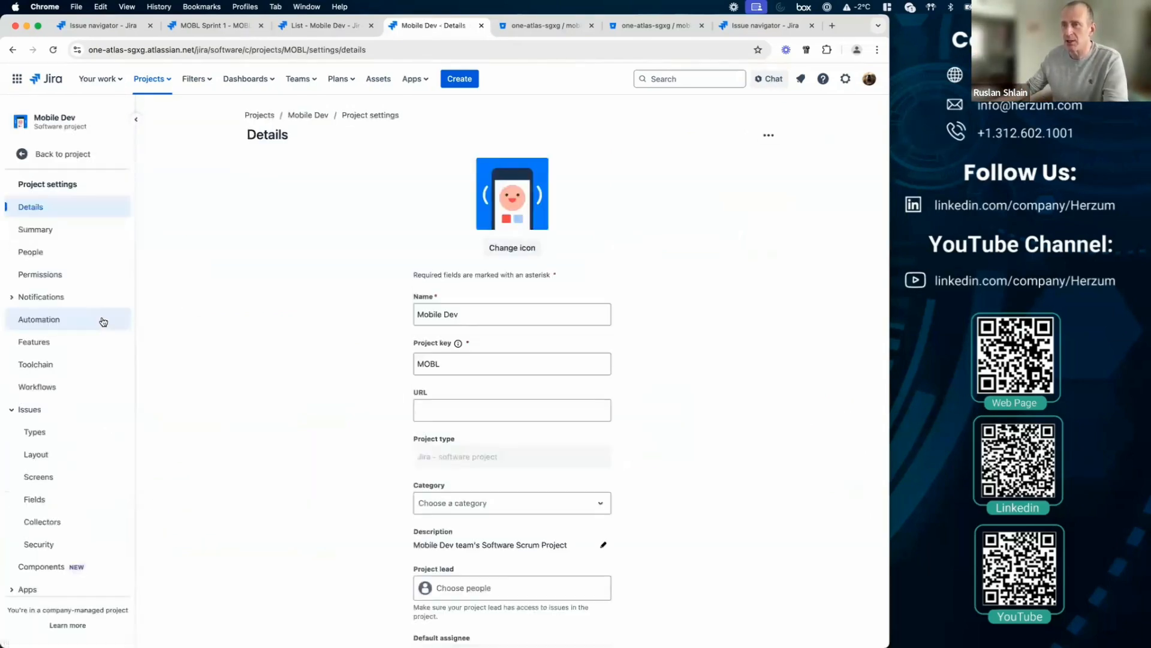
left_click(49, 390)
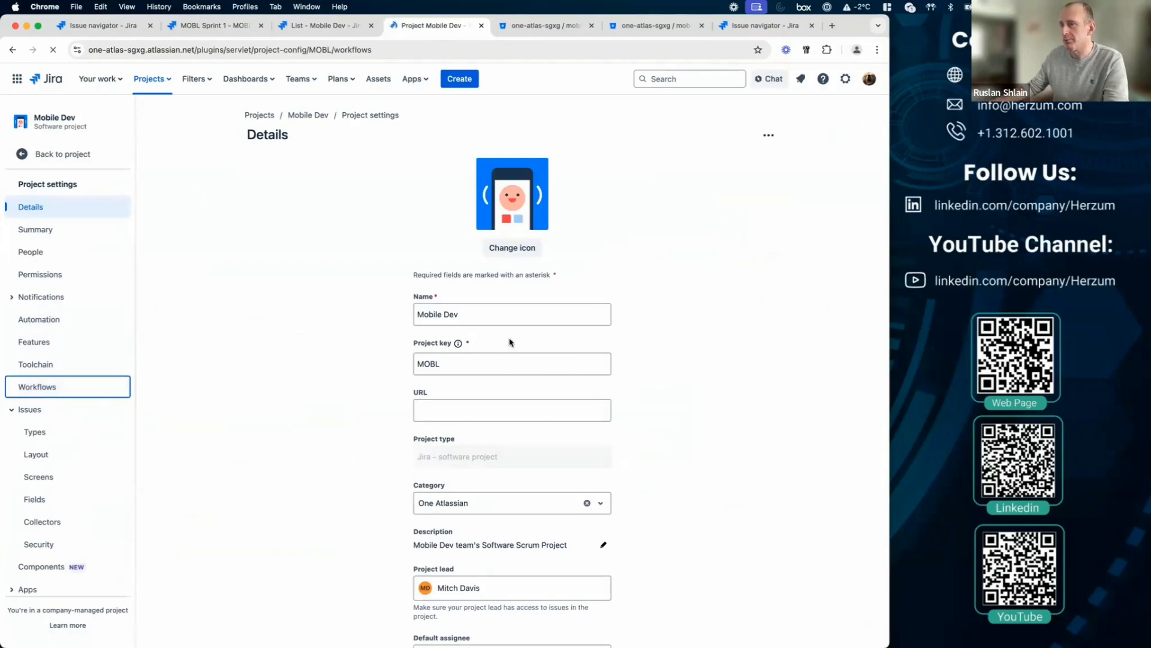
left_click(794, 312)
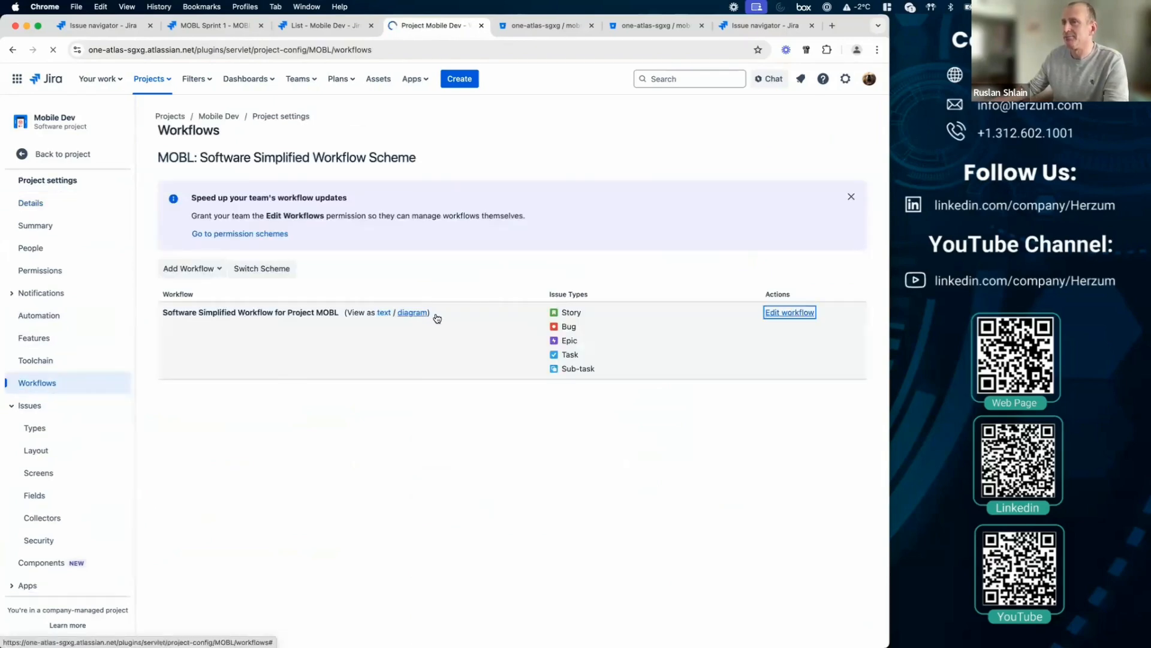
left_click(726, 449)
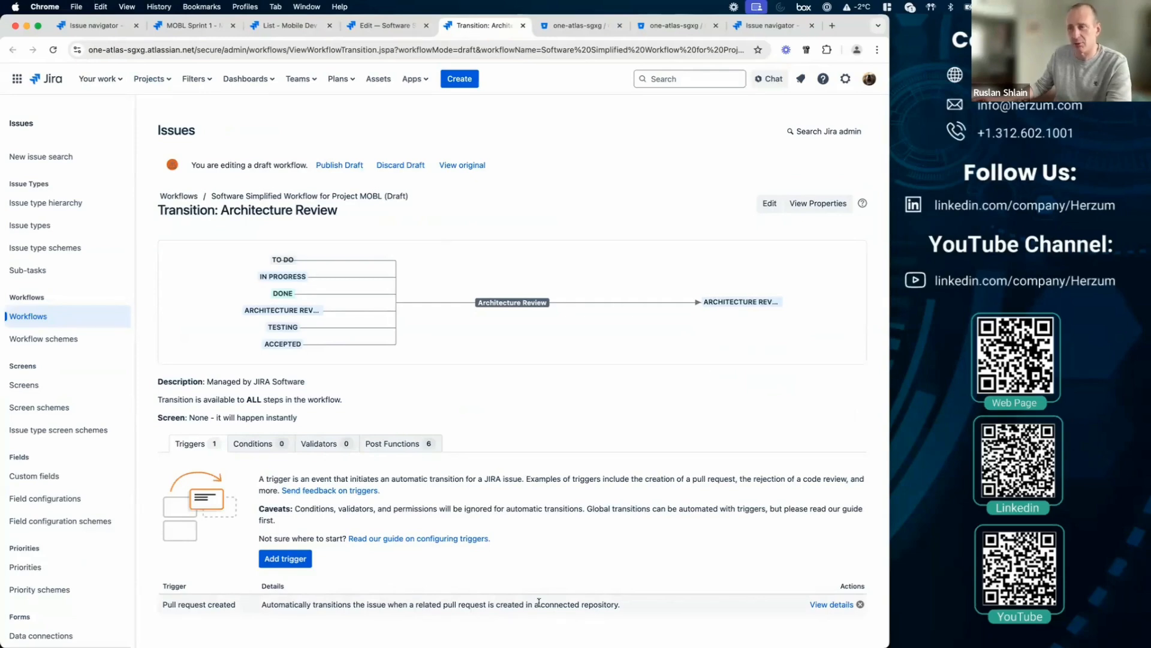
Look through the trigger types available for the Architecture Review transition without adding one
left_click(281, 560)
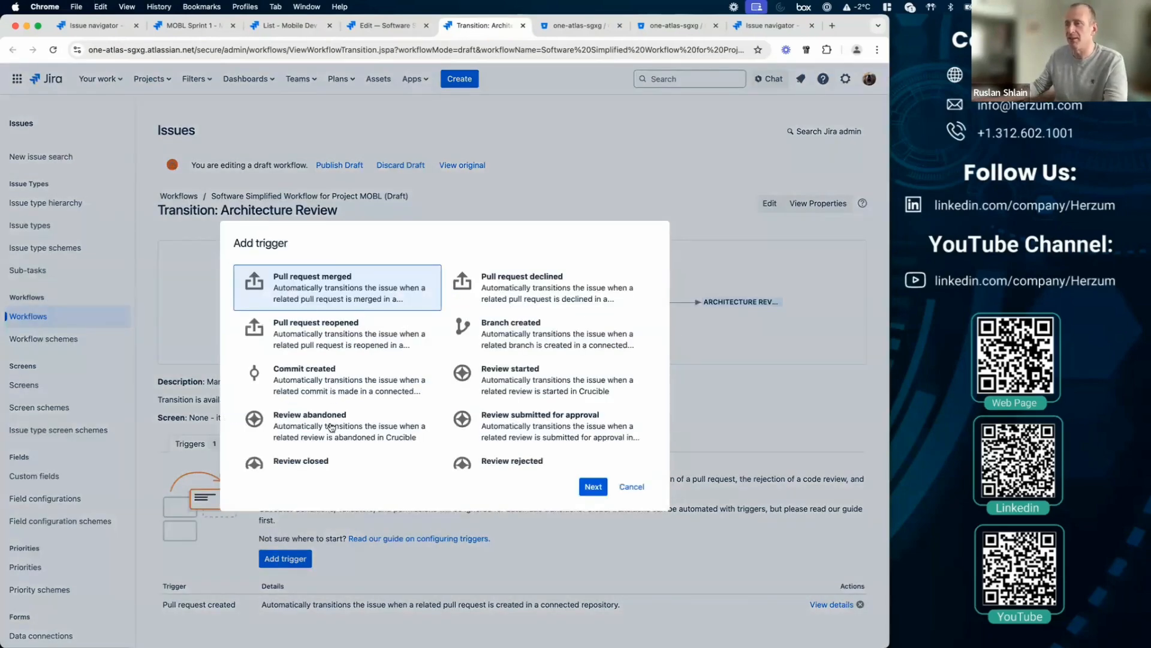
scroll(333, 430, "down", 5)
scroll(380, 405, "up", 5)
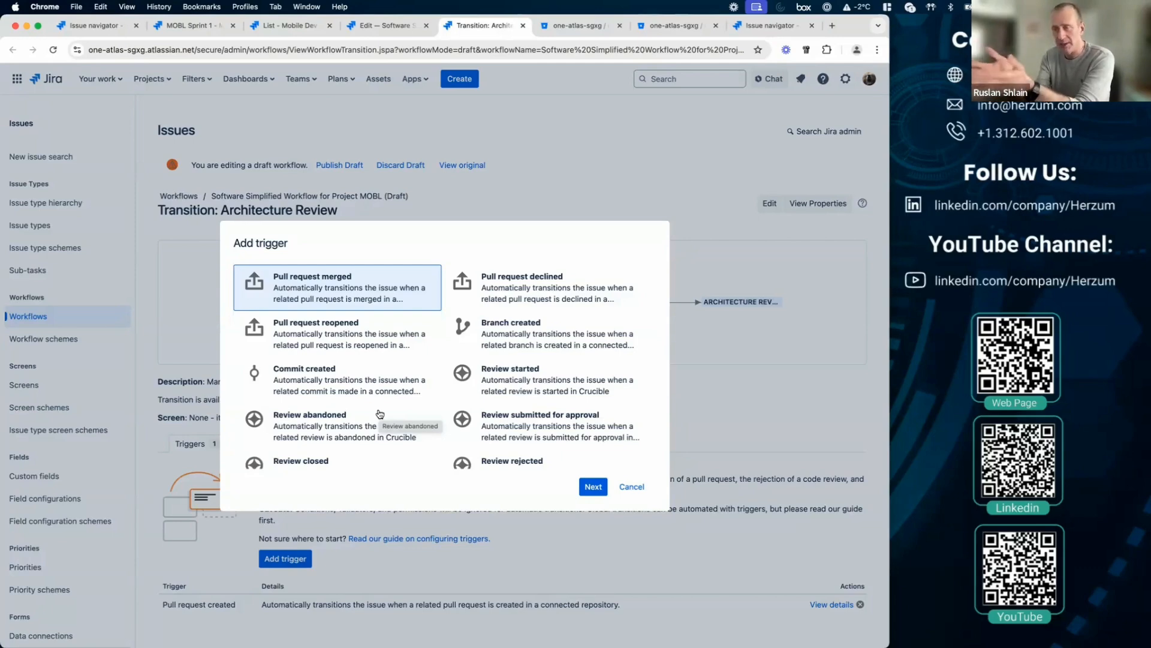
left_click(632, 487)
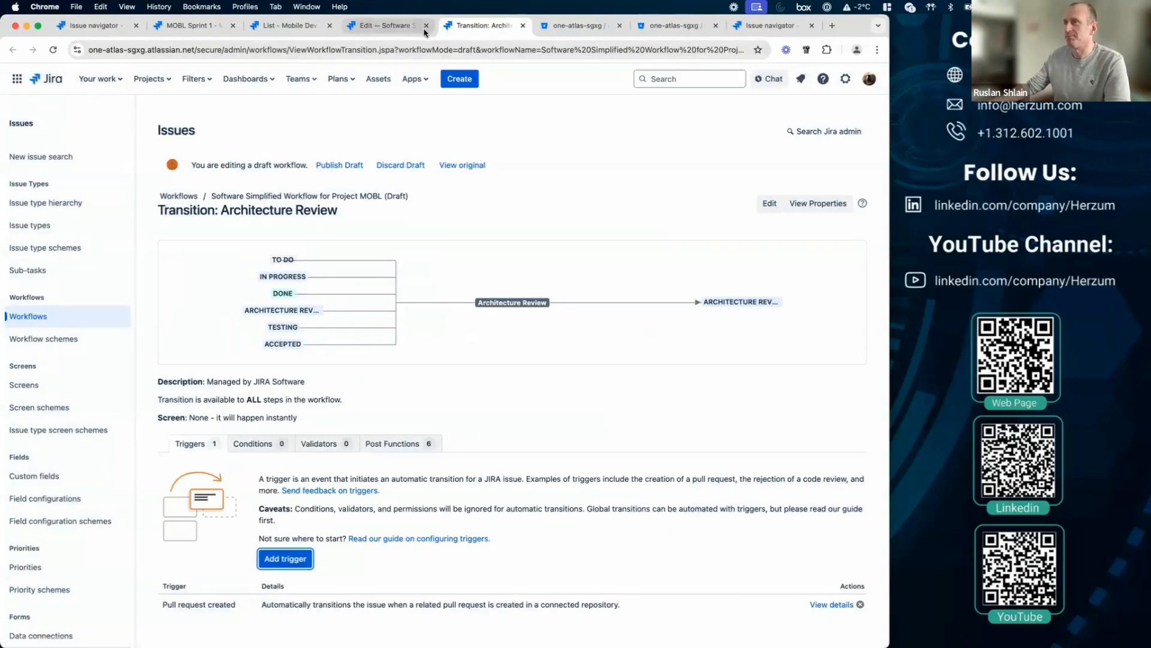
Discard the draft of the MOBL project's workflow and close the leftover workflow and issue browser tabs
left_click(393, 166)
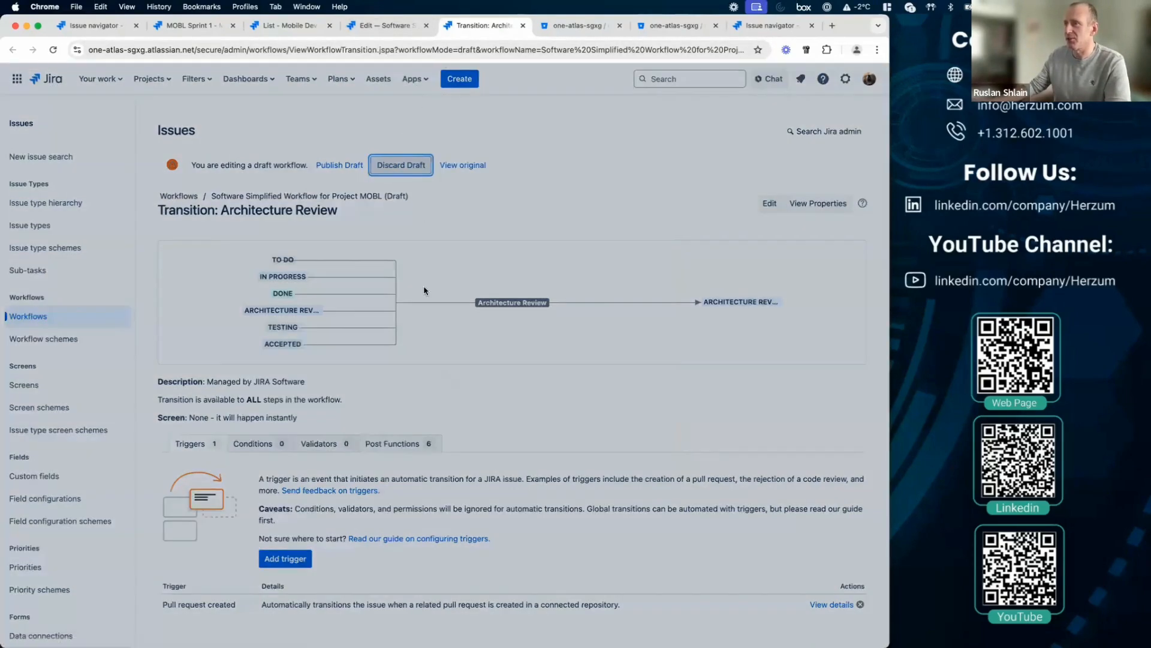
left_click(515, 436)
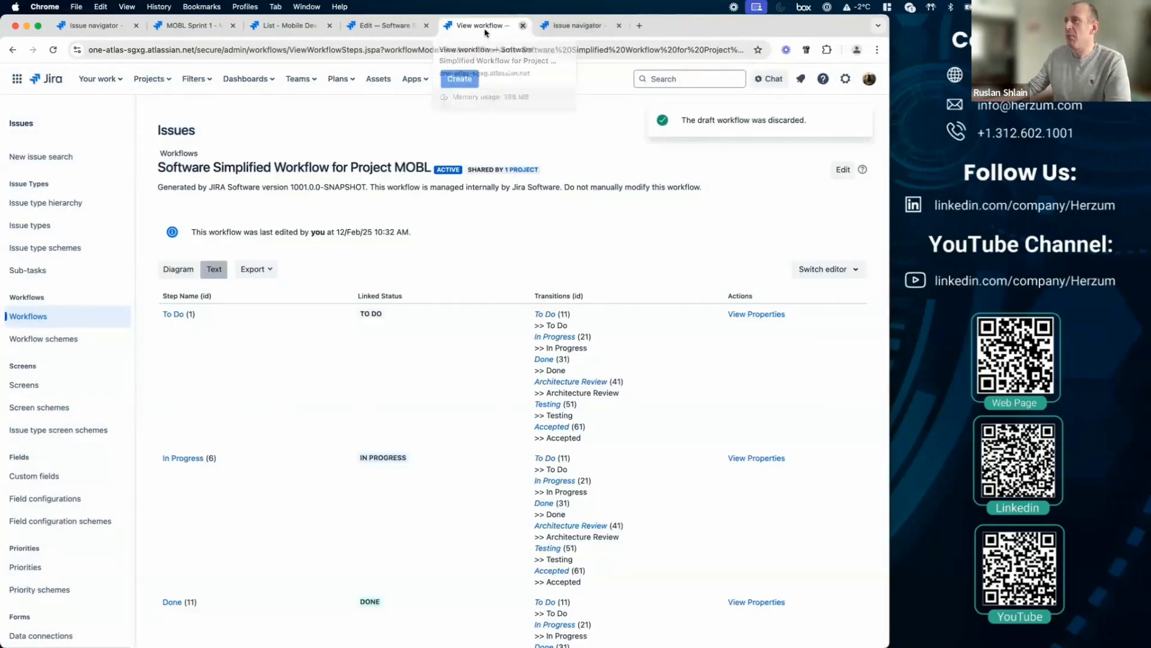
left_click(398, 31)
left_click(426, 25)
left_click(426, 25)
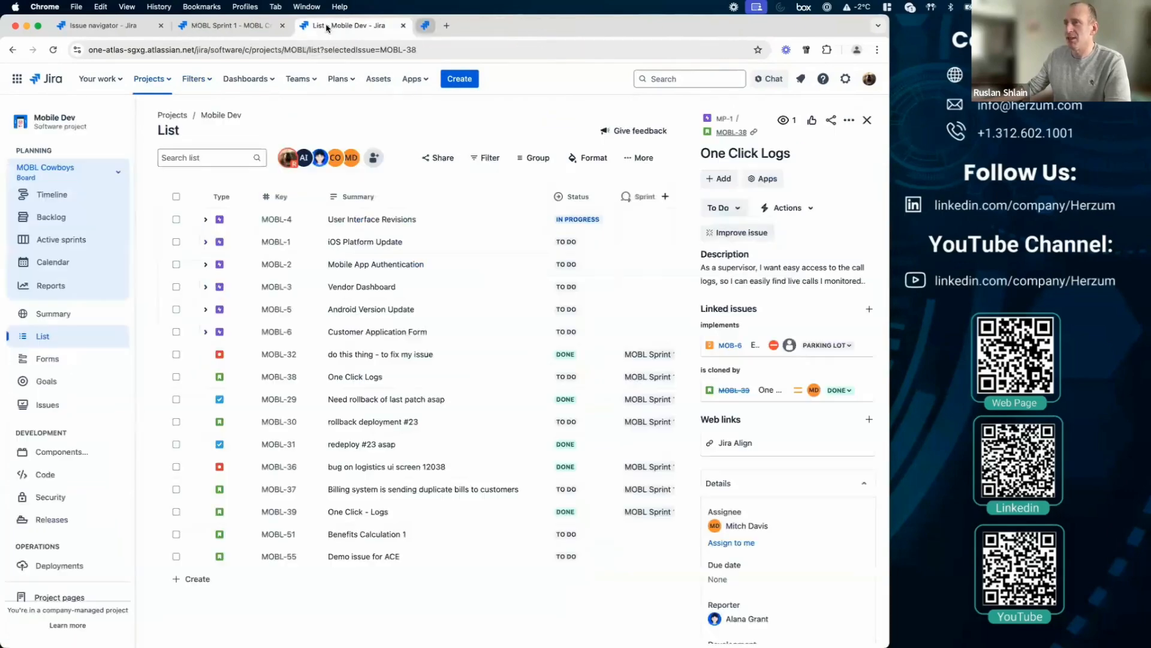
Open the Mobile Dev project's settings and review the planning and development features that can be switched on
scroll(10, 489, "down", 3)
left_click(84, 564)
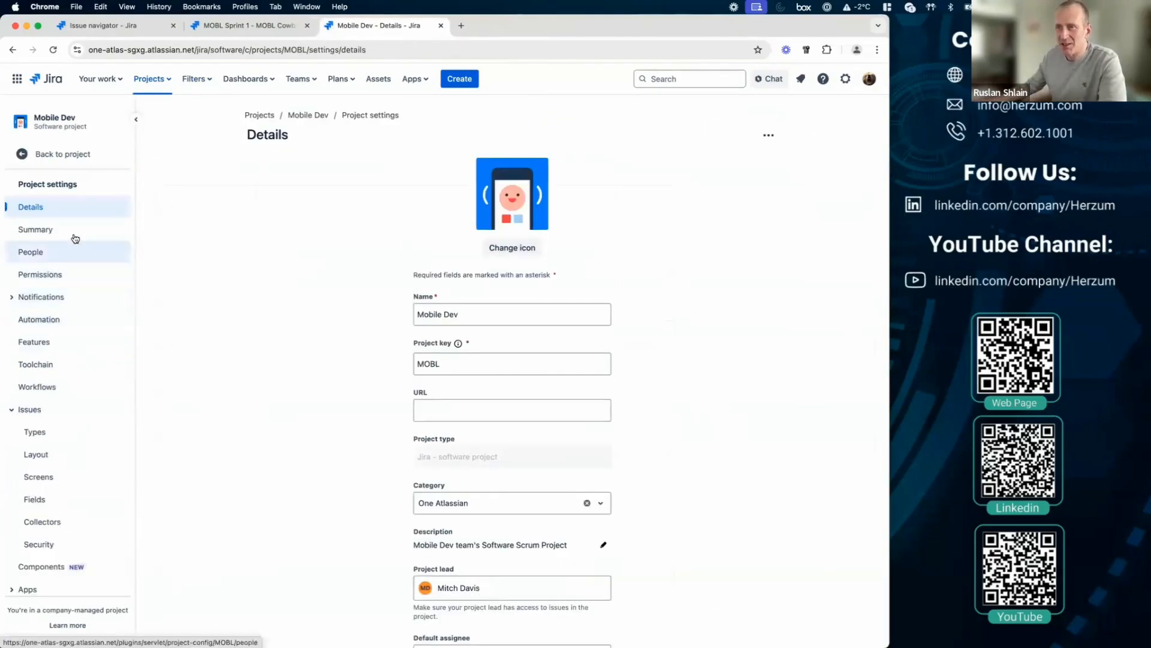
left_click(41, 346)
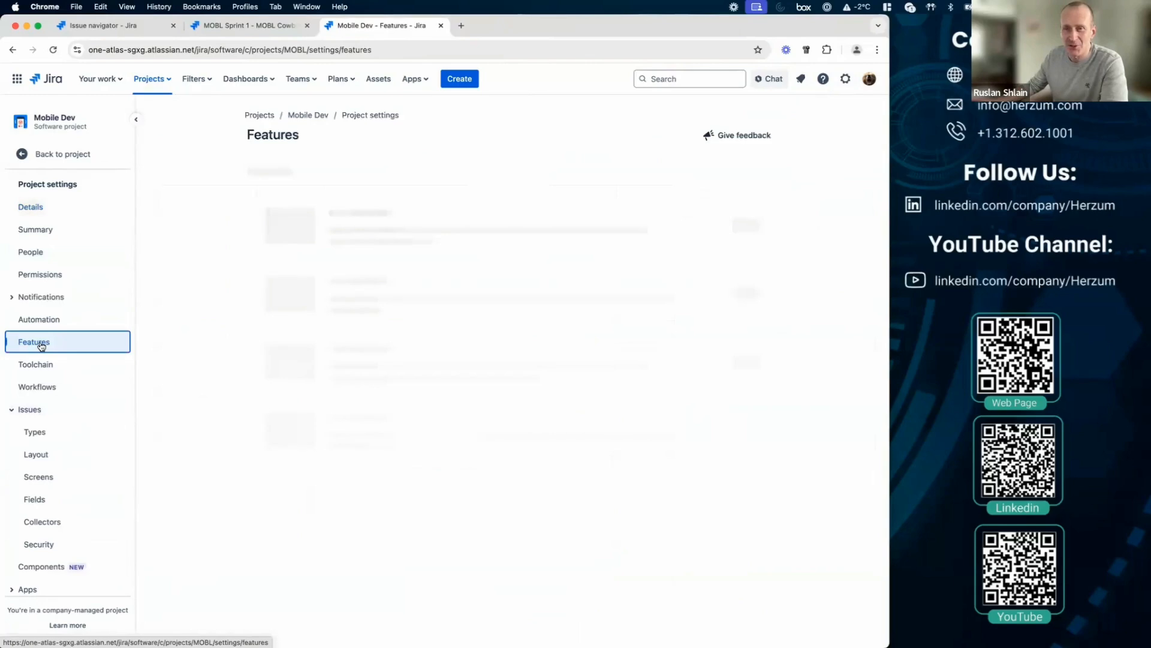
scroll(470, 372, "down", 5)
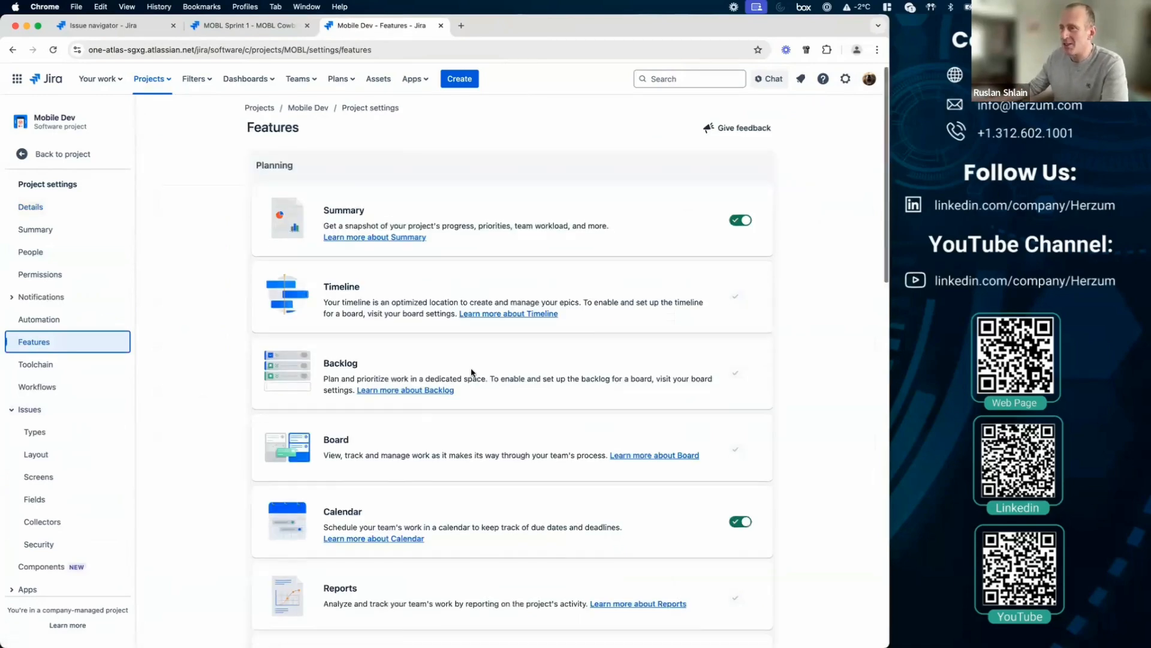
scroll(471, 372, "down", 3)
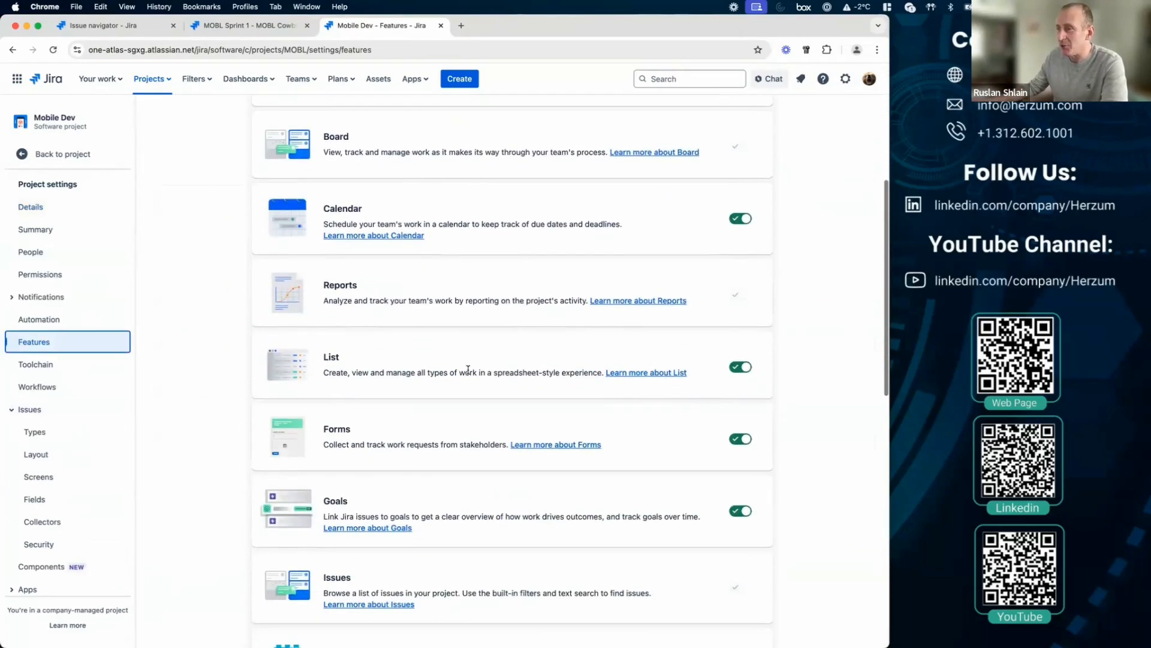
scroll(470, 373, "down", 2)
scroll(469, 373, "down", 7)
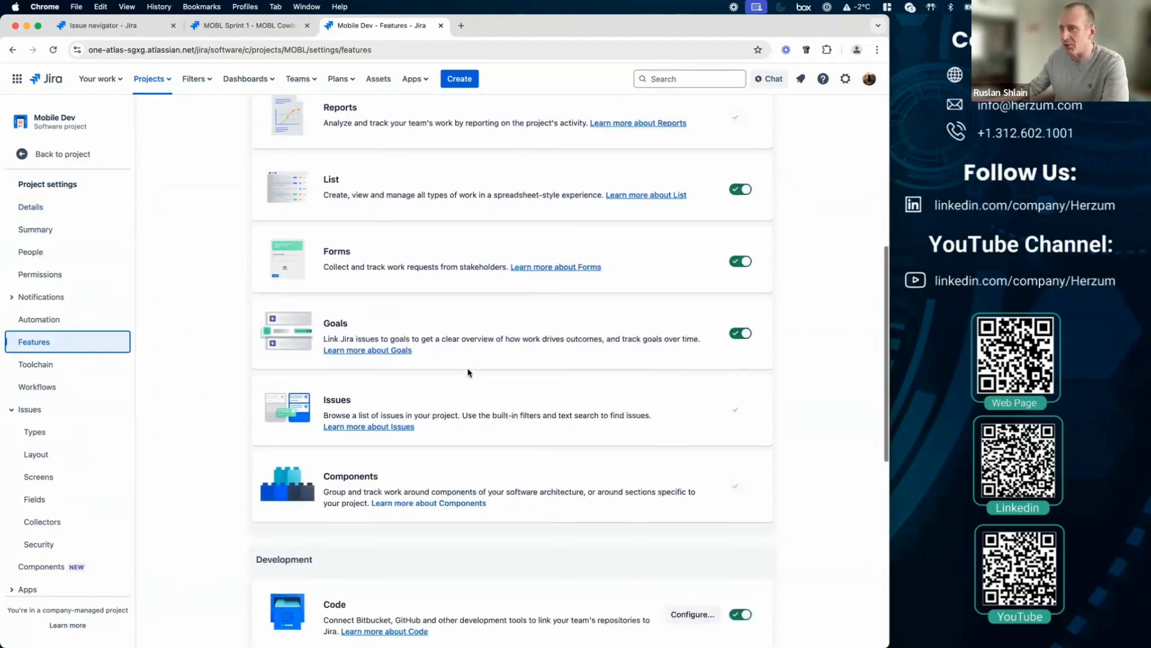
scroll(742, 554, "up", 6)
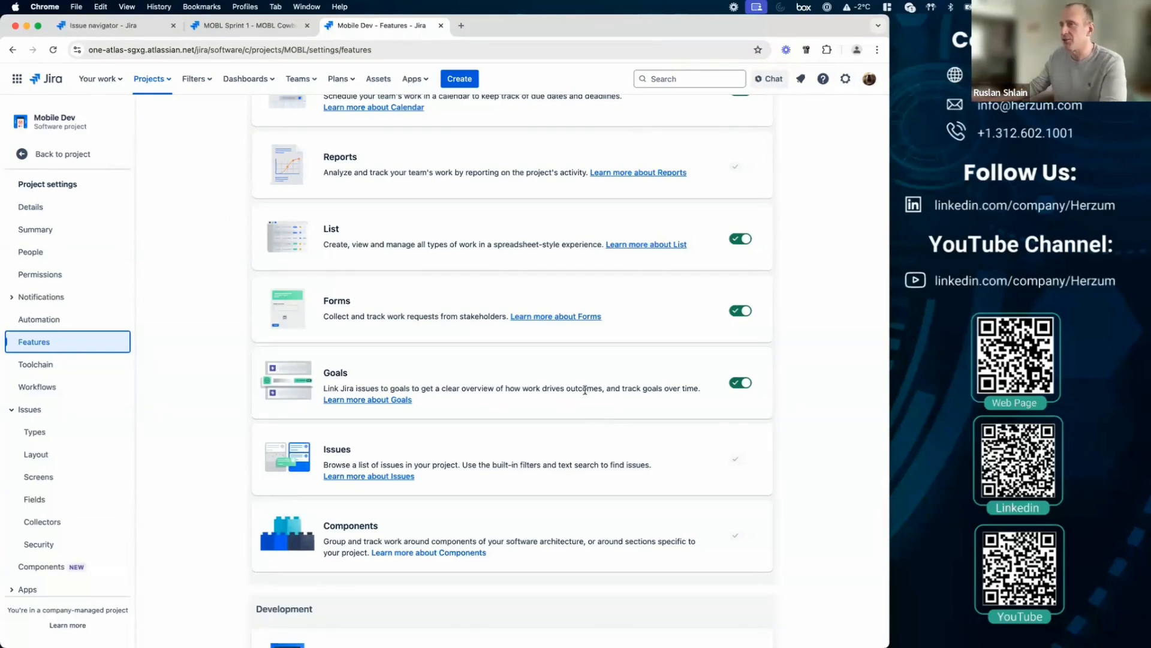
scroll(587, 395, "up", 5)
scroll(451, 352, "up", 4)
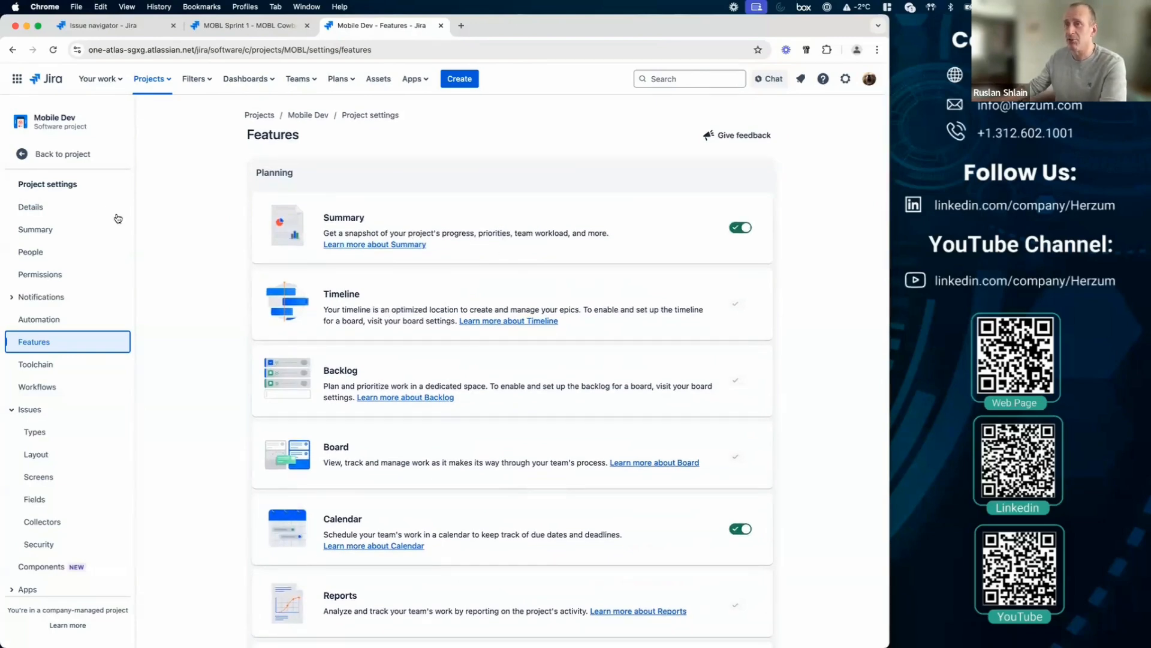
Return to the Mobile Dev project and review its Summary, including recent activity, types of work, team workload and epic progress
left_click(55, 155)
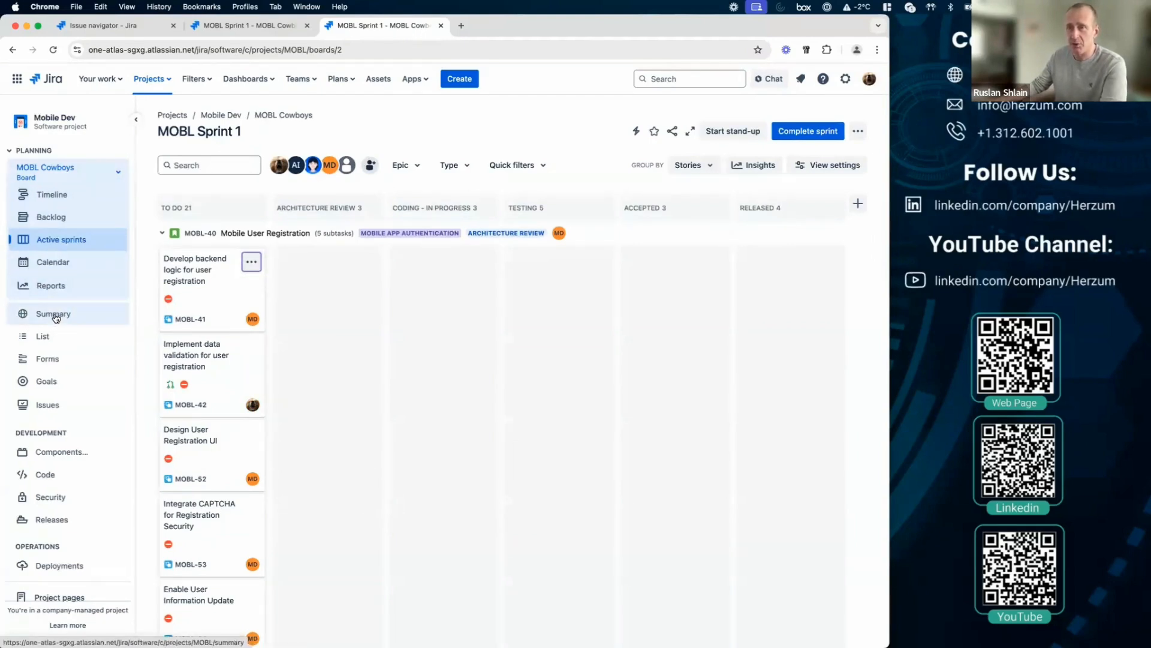
left_click(56, 316)
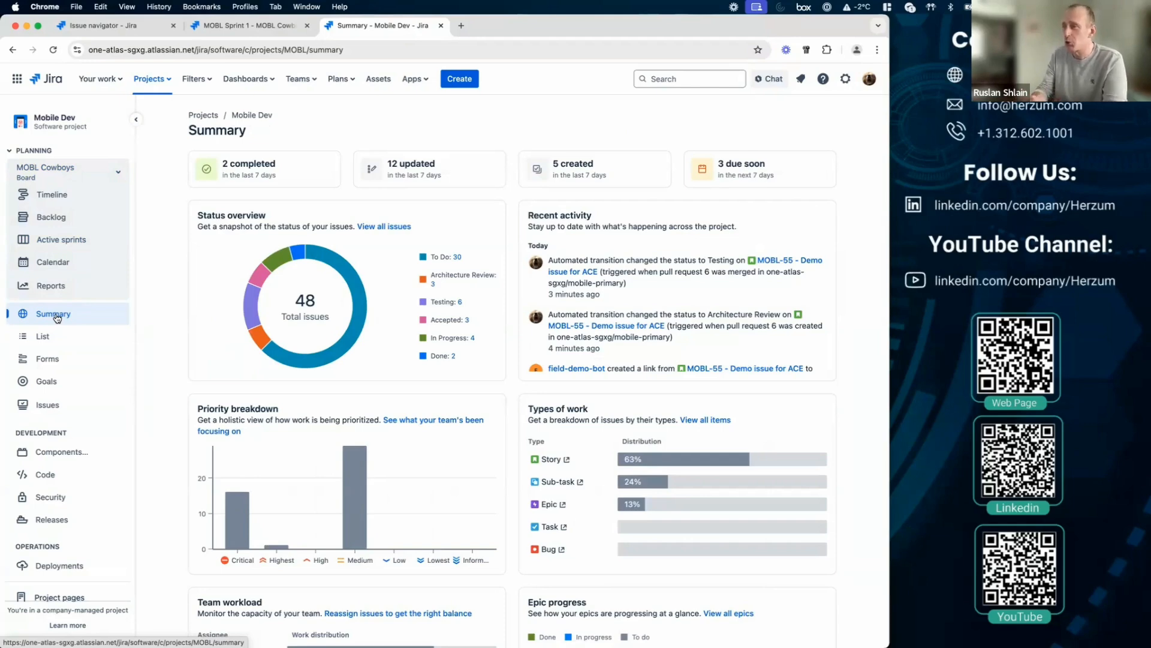
scroll(695, 334, "down", 2)
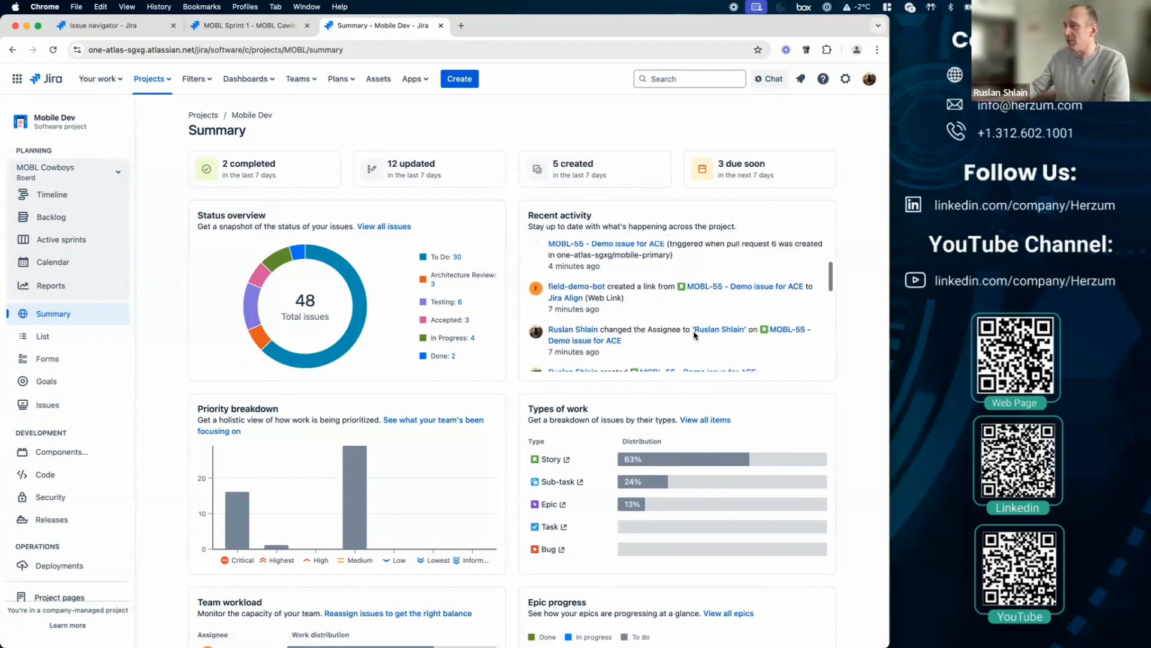
scroll(690, 324, "down", 4)
scroll(679, 395, "down", 2)
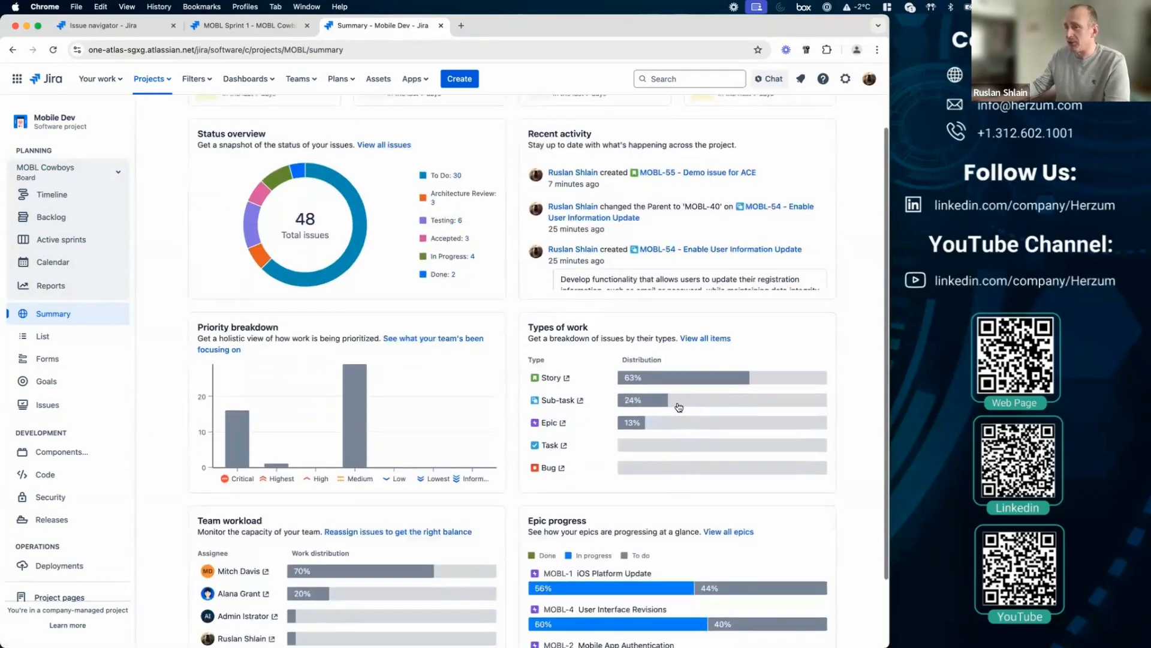
scroll(679, 407, "down", 1)
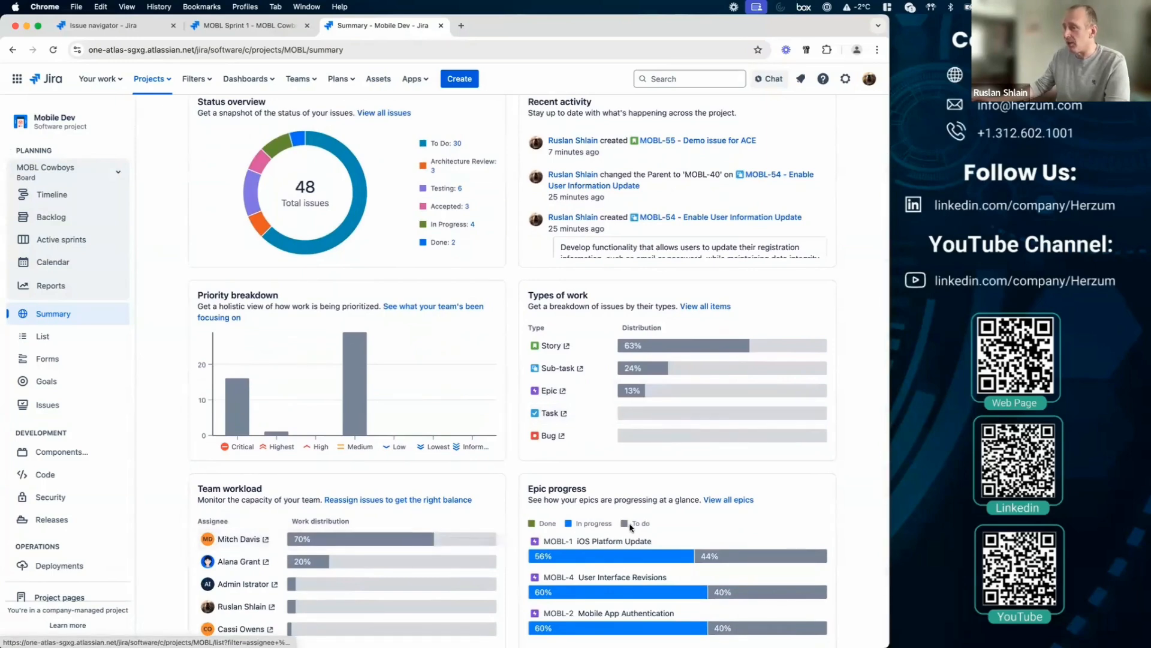
scroll(631, 527, "down", 2)
scroll(753, 527, "down", 2)
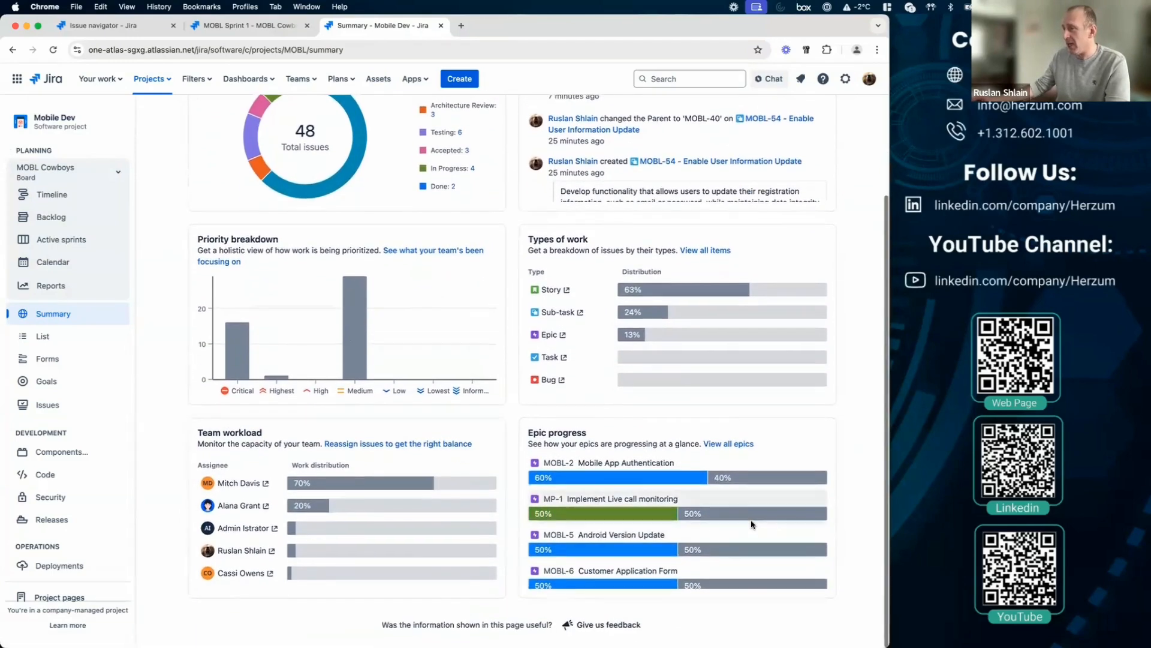
scroll(752, 524, "down", 3)
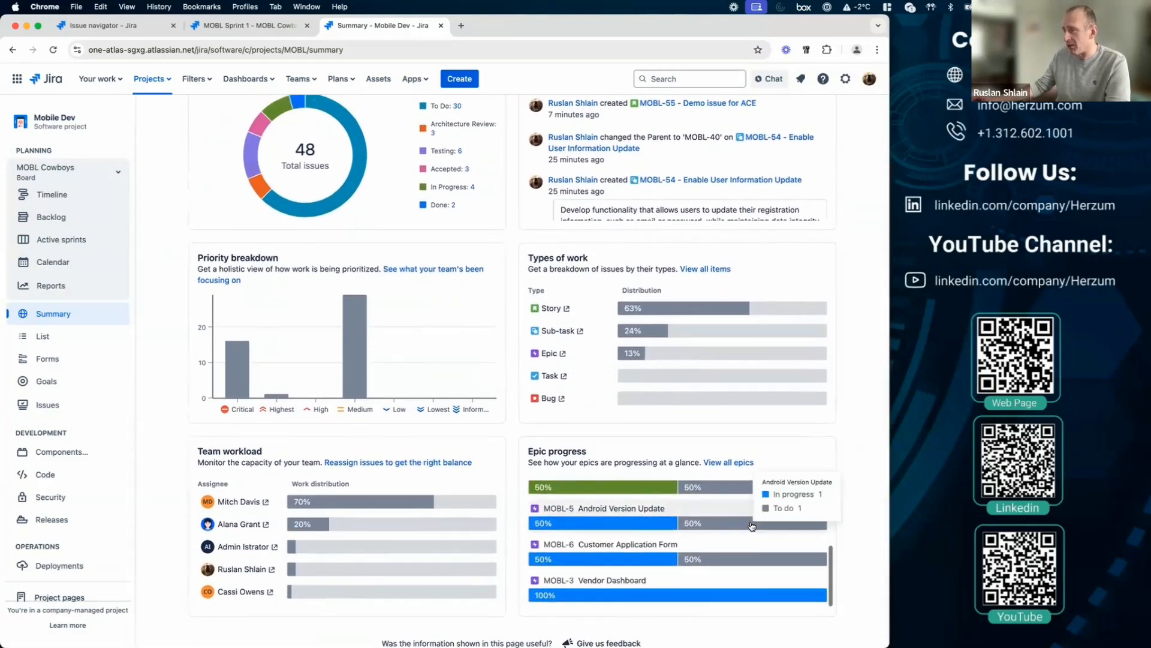
scroll(751, 525, "down", 1)
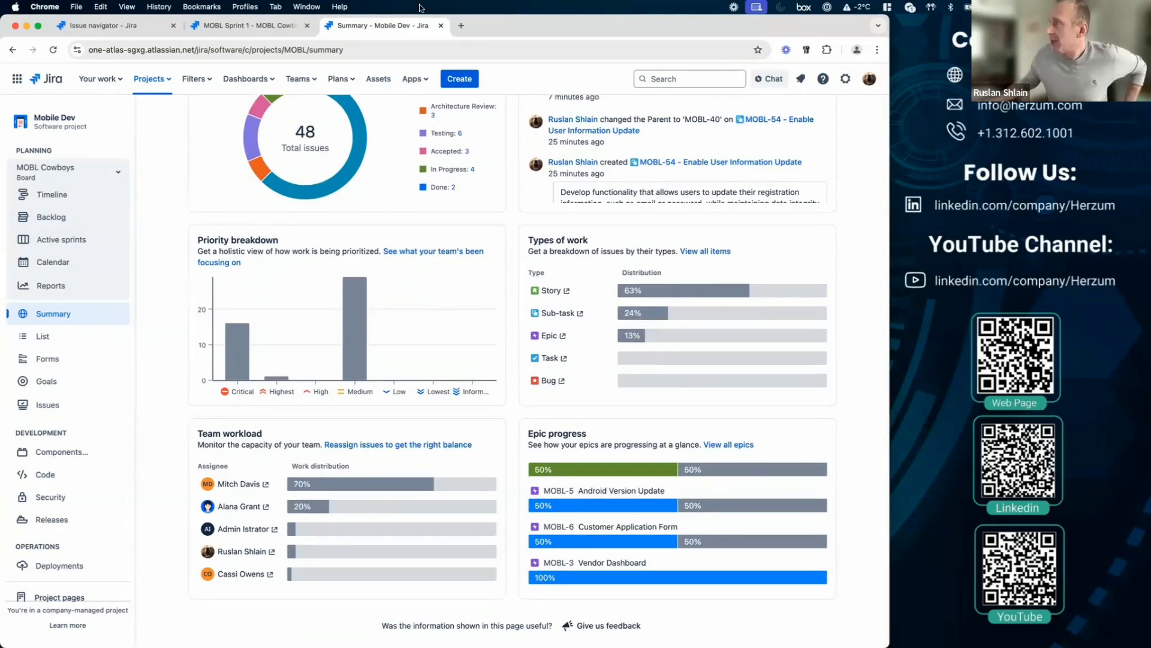
View the Mobile Dev sprint board and backlog, and browse the backlog of the Platform Development project for comparison
left_click(70, 240)
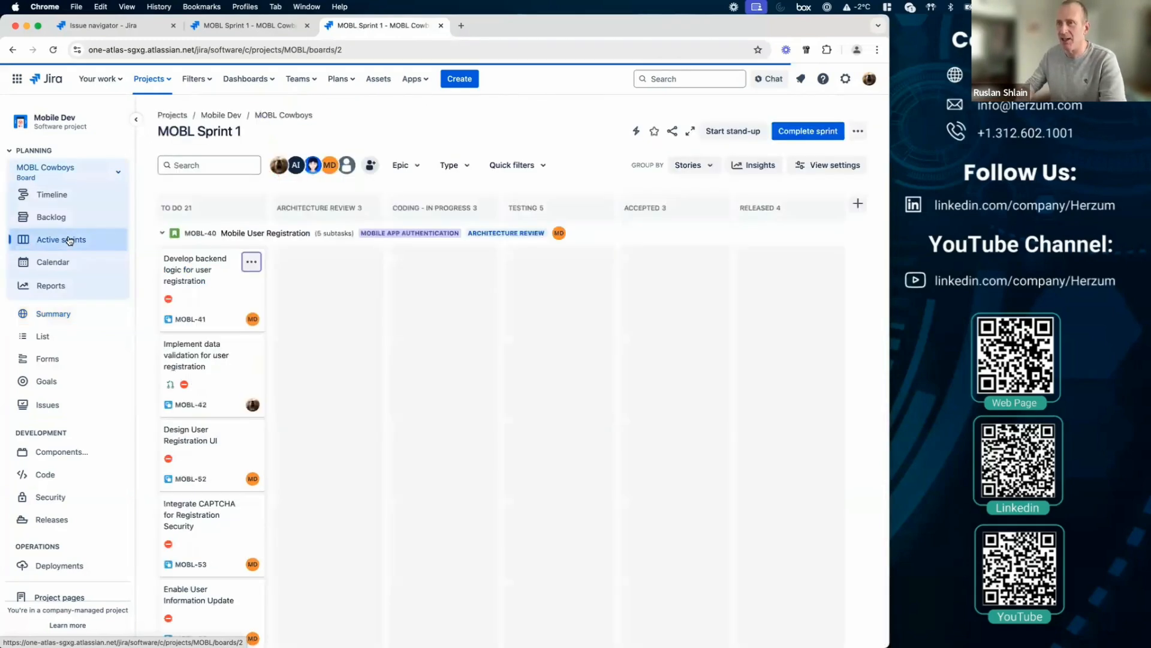
left_click(72, 218)
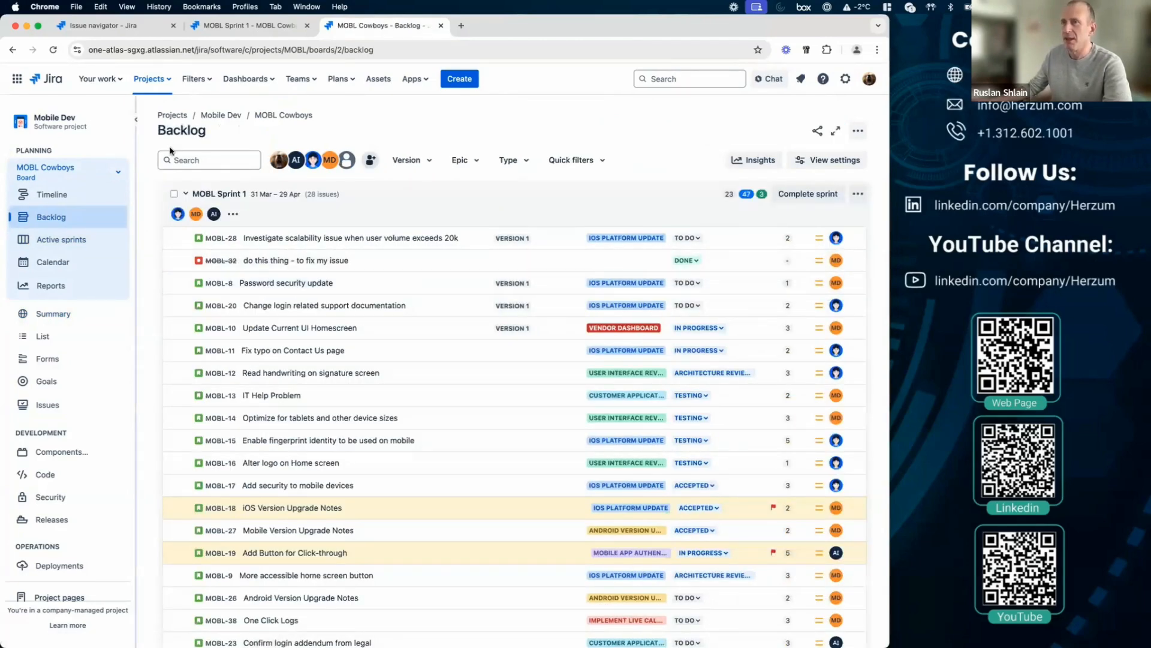
left_click(150, 79)
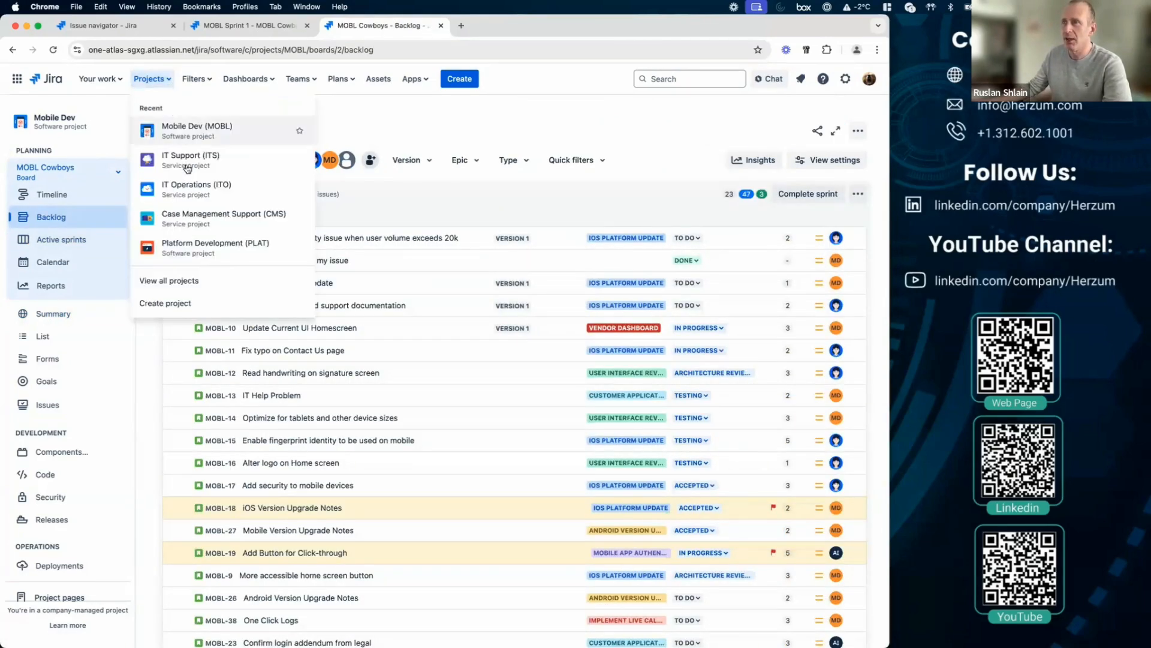
left_click(205, 246)
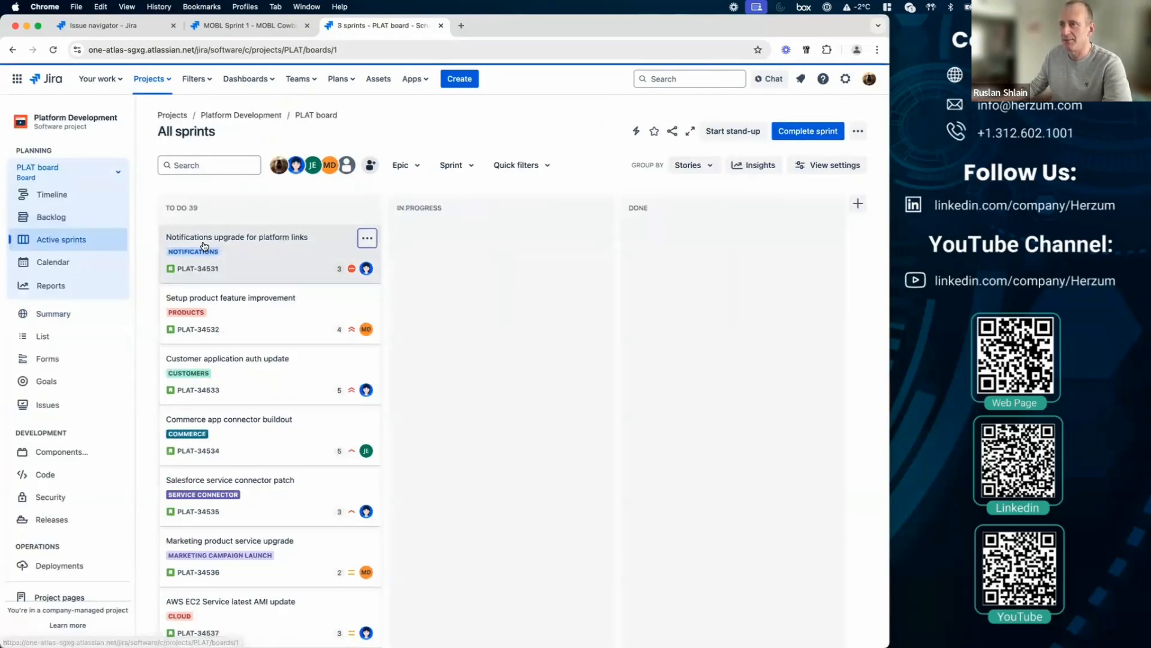
left_click(74, 222)
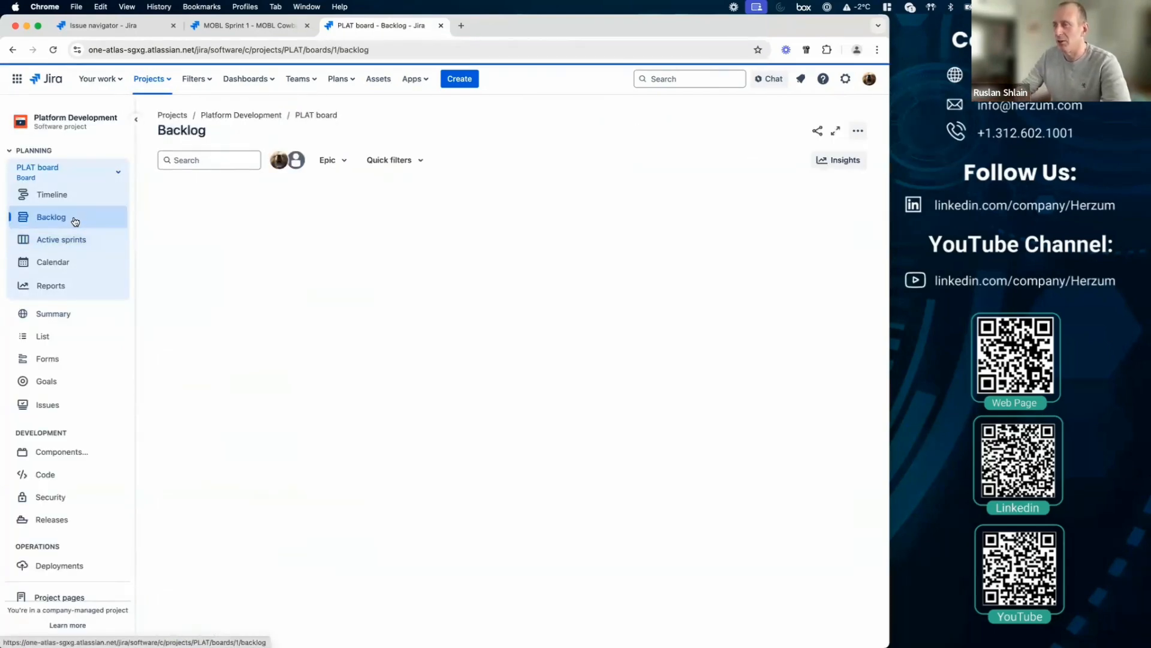
scroll(218, 291, "down", 10)
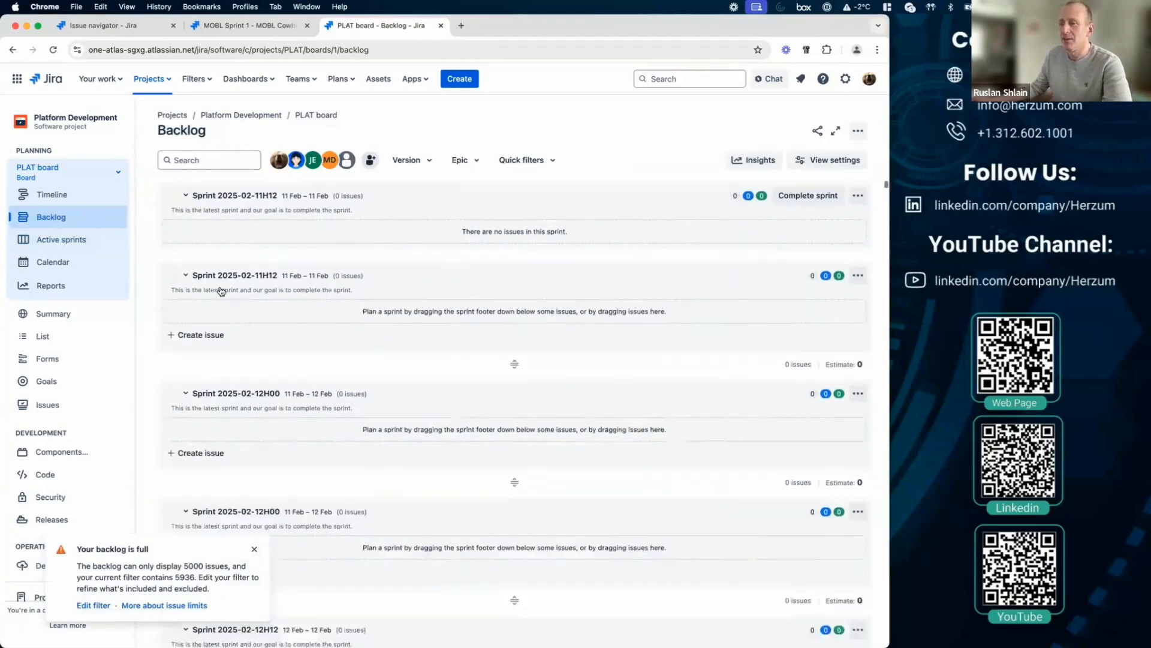
scroll(294, 541, "down", 10)
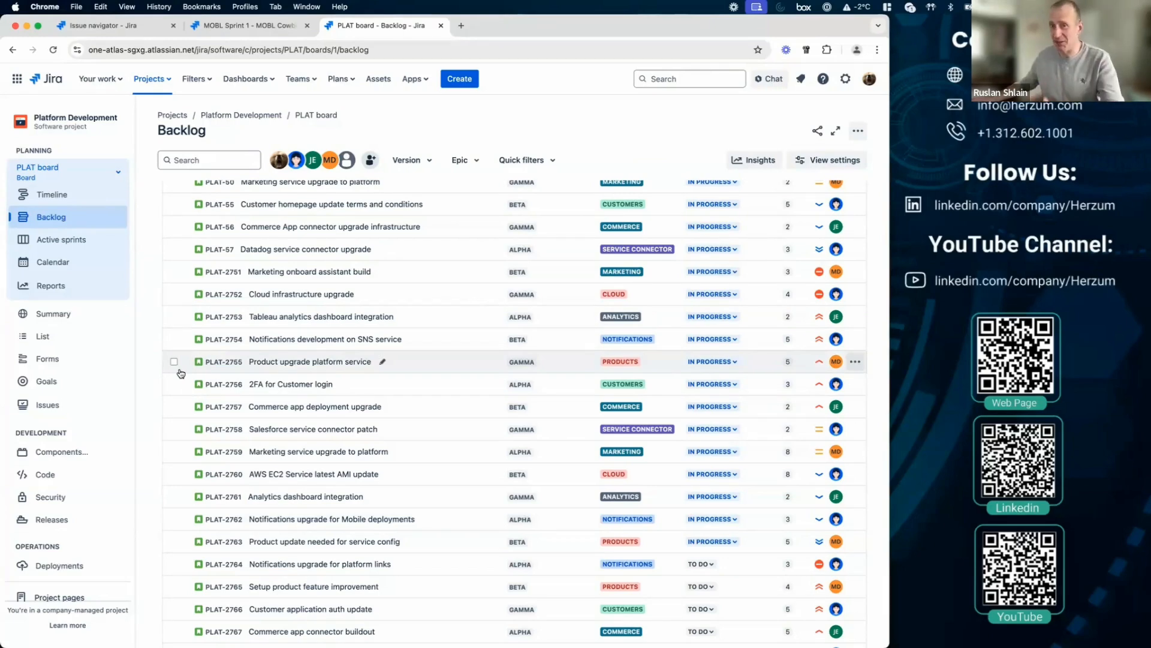
scroll(180, 373, "up", 10)
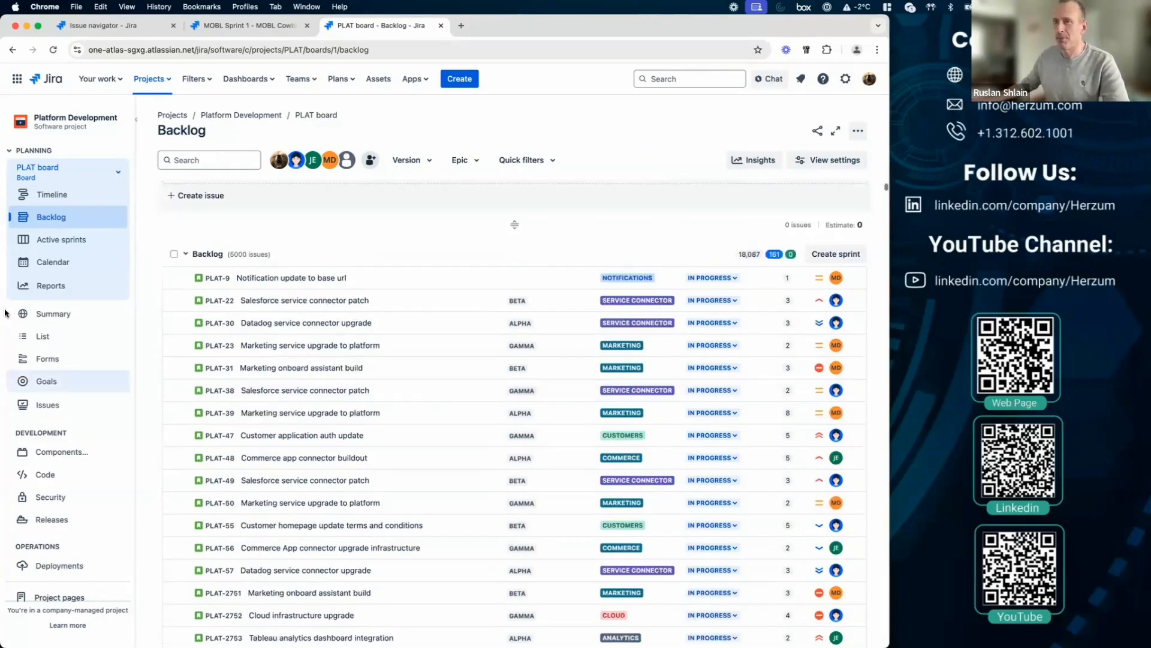
Switch back to the Mobile Dev project and look through its MOBL Sprint 1 board and its backlog
left_click(171, 80)
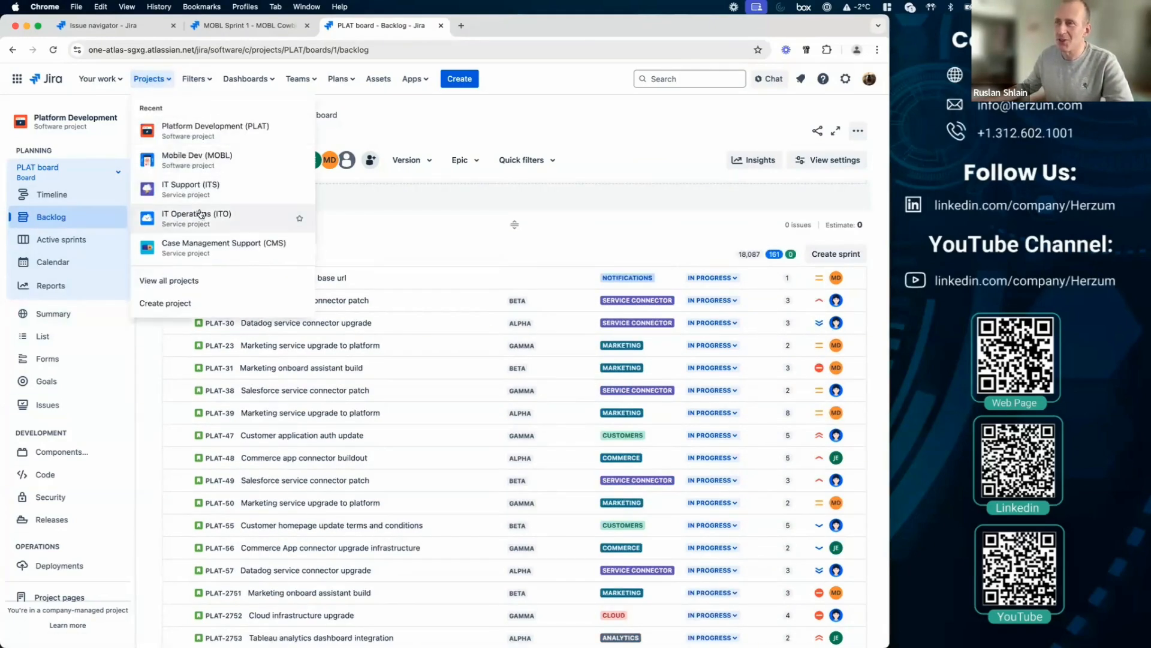
left_click(212, 159)
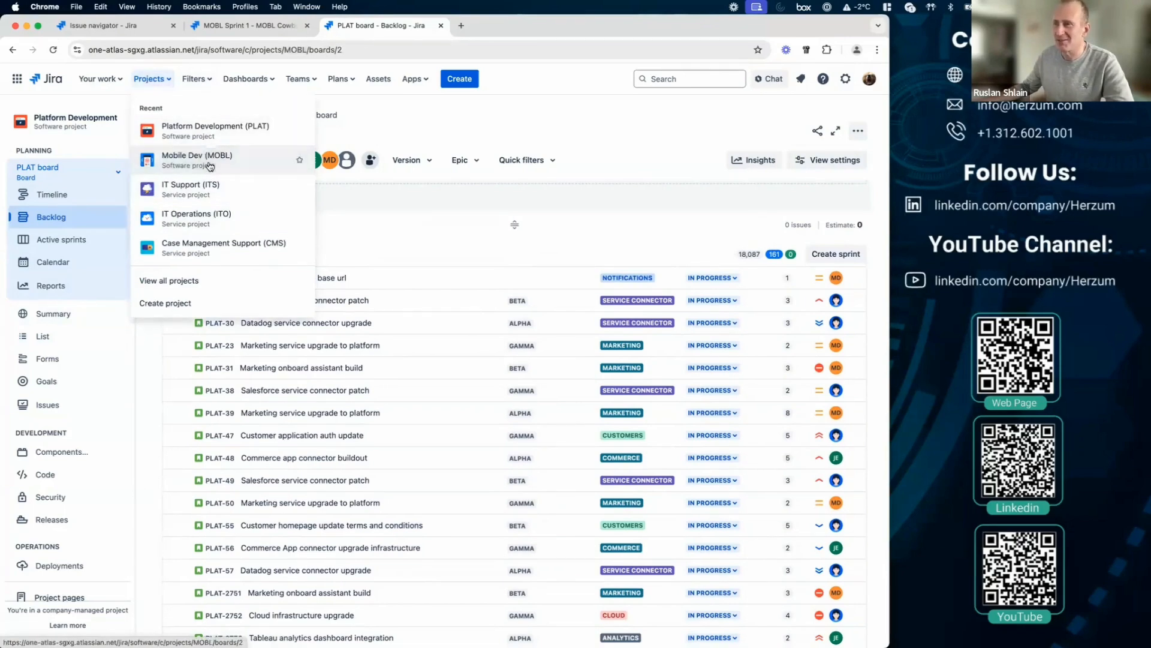
scroll(229, 361, "down", 20)
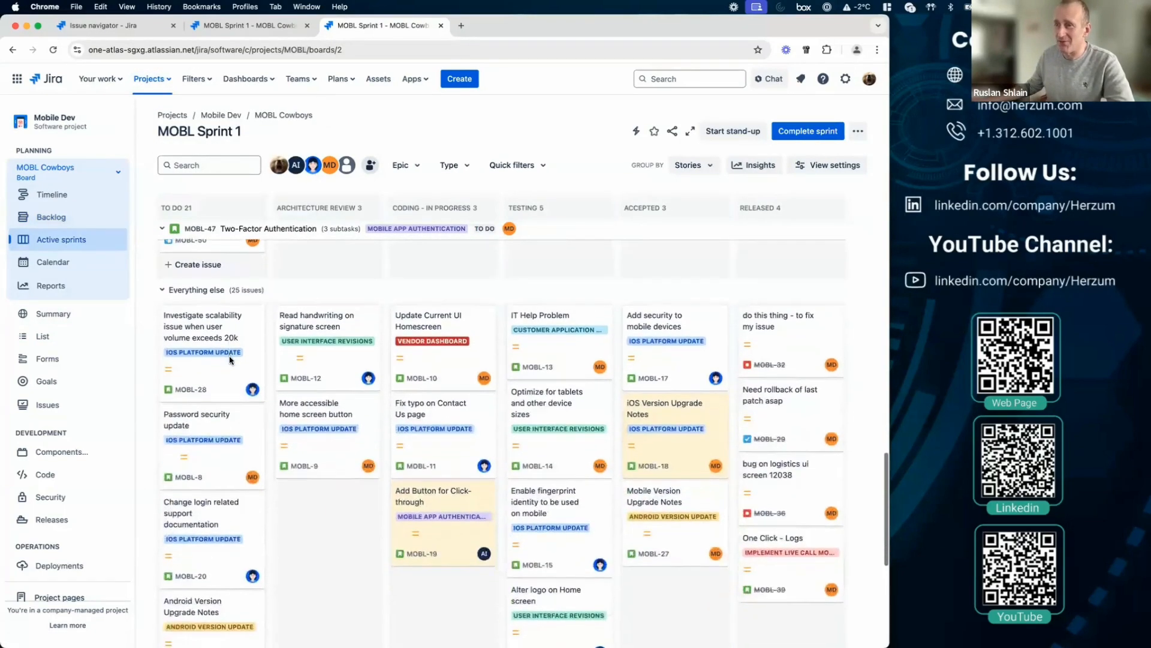
left_click(60, 218)
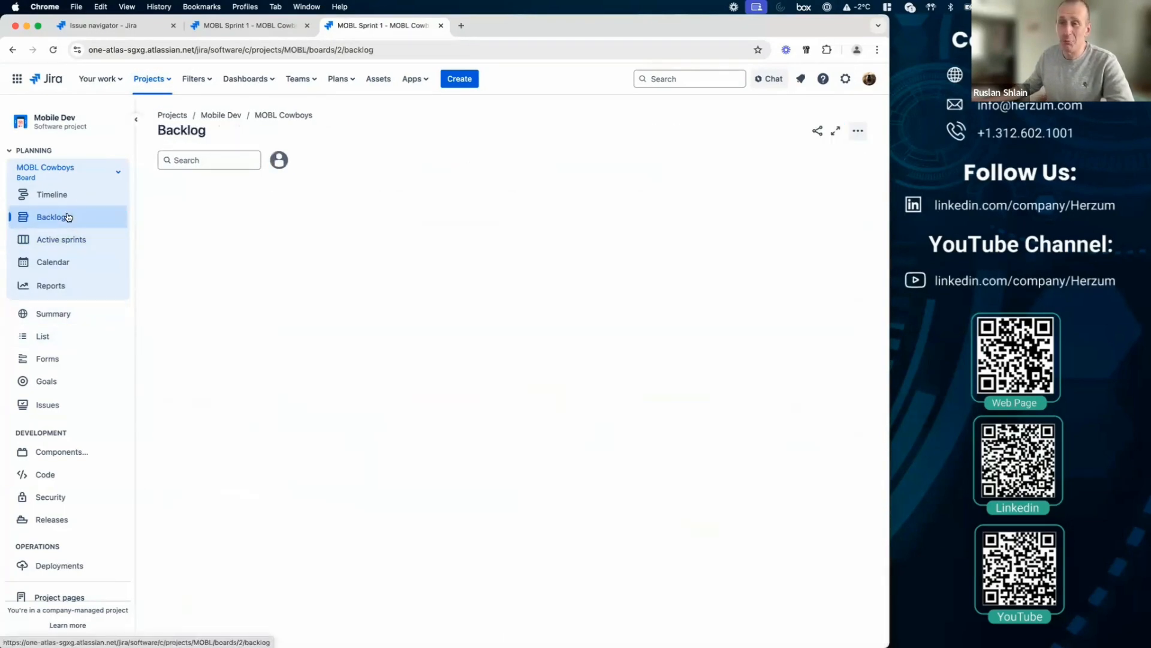
scroll(266, 310, "down", 10)
scroll(265, 309, "up", 10)
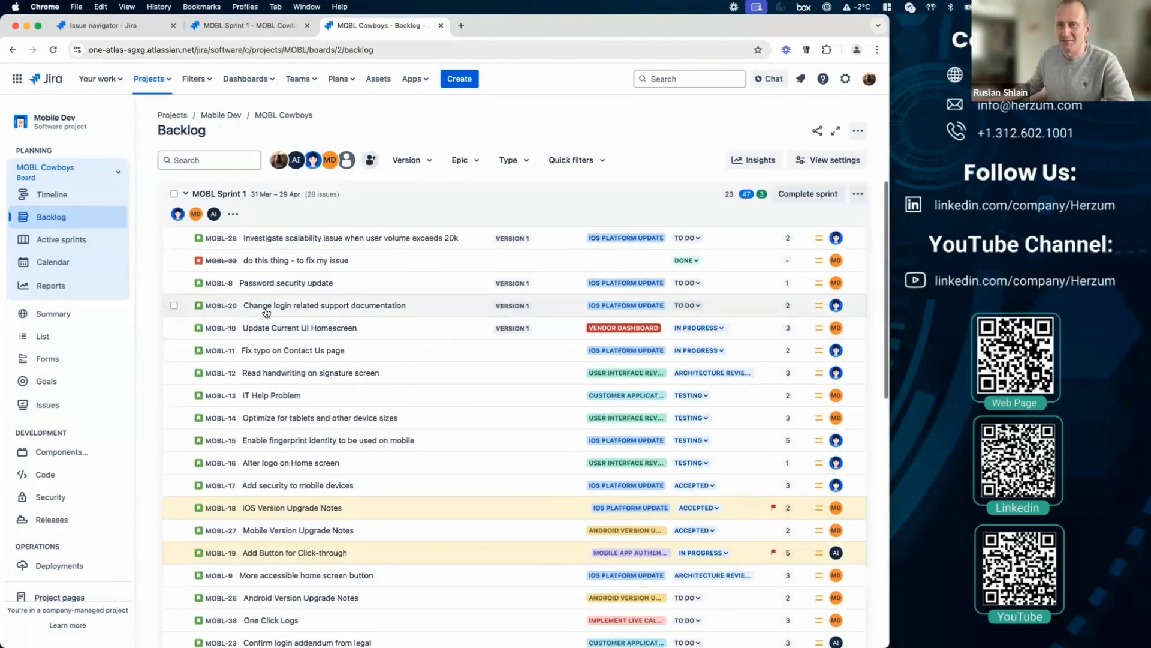
Reopen the Platform Development backlog, highlight the display limit in the backlog notice and browse the backlog issues
left_click(157, 82)
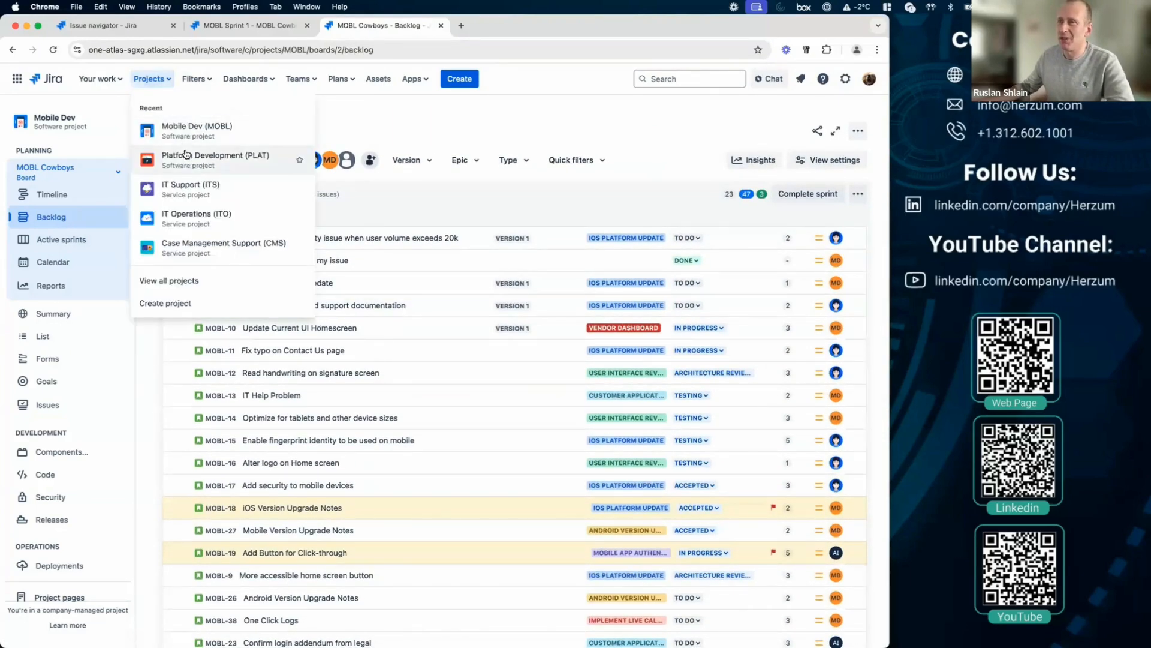
left_click(185, 156)
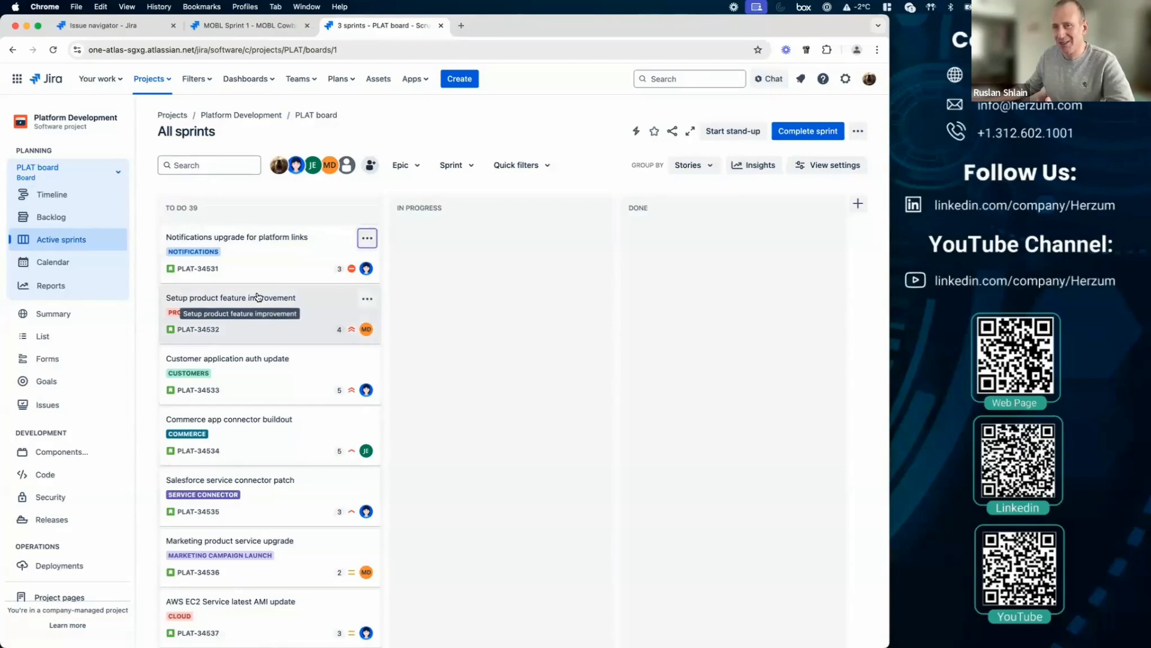
left_click(51, 217)
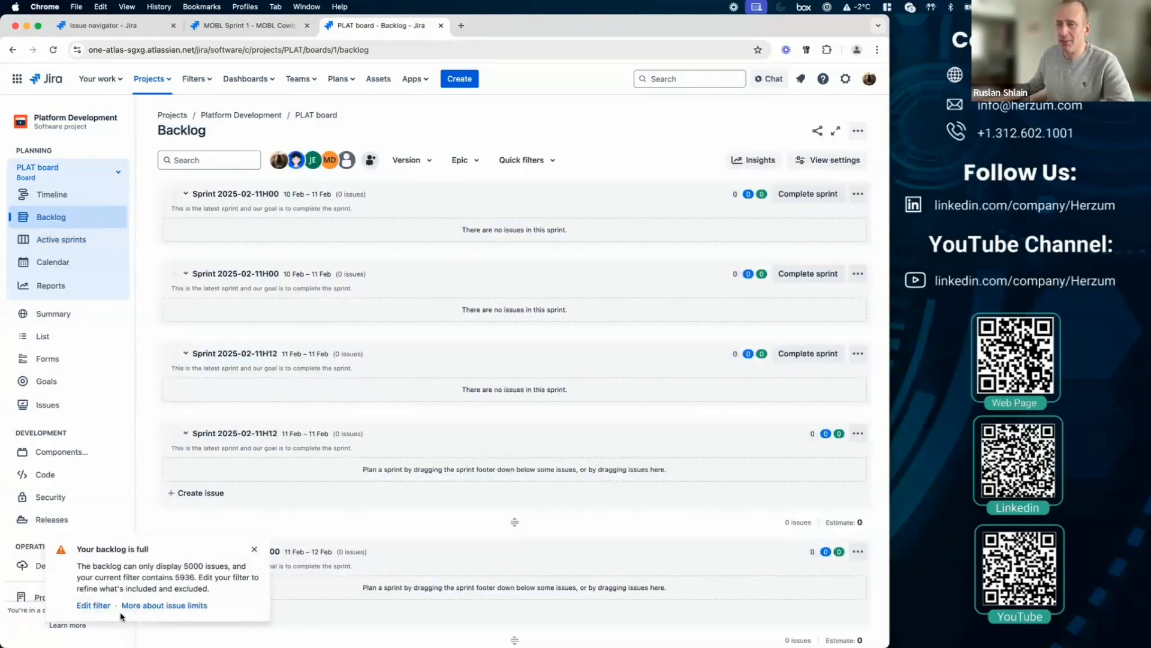
left_click_drag(205, 570, 93, 567)
scroll(458, 473, "down", 15)
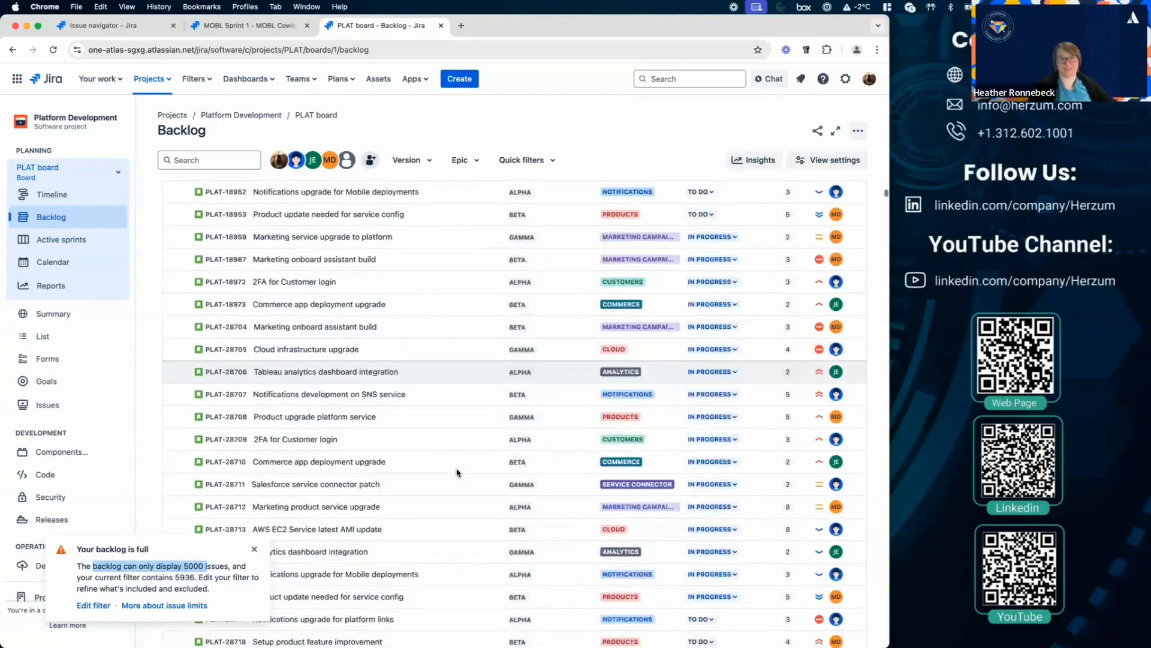
Browse further down the long Platform Development backlog, examining its issues, epics and statuses
scroll(458, 473, "down", 15)
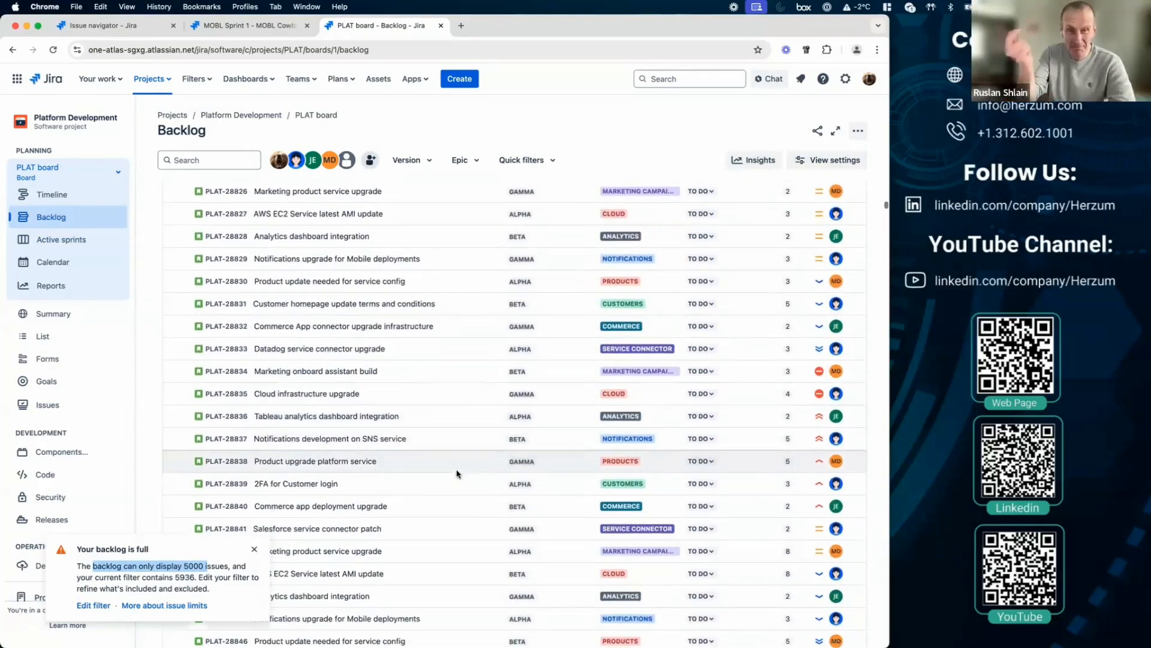
scroll(457, 474, "down", 15)
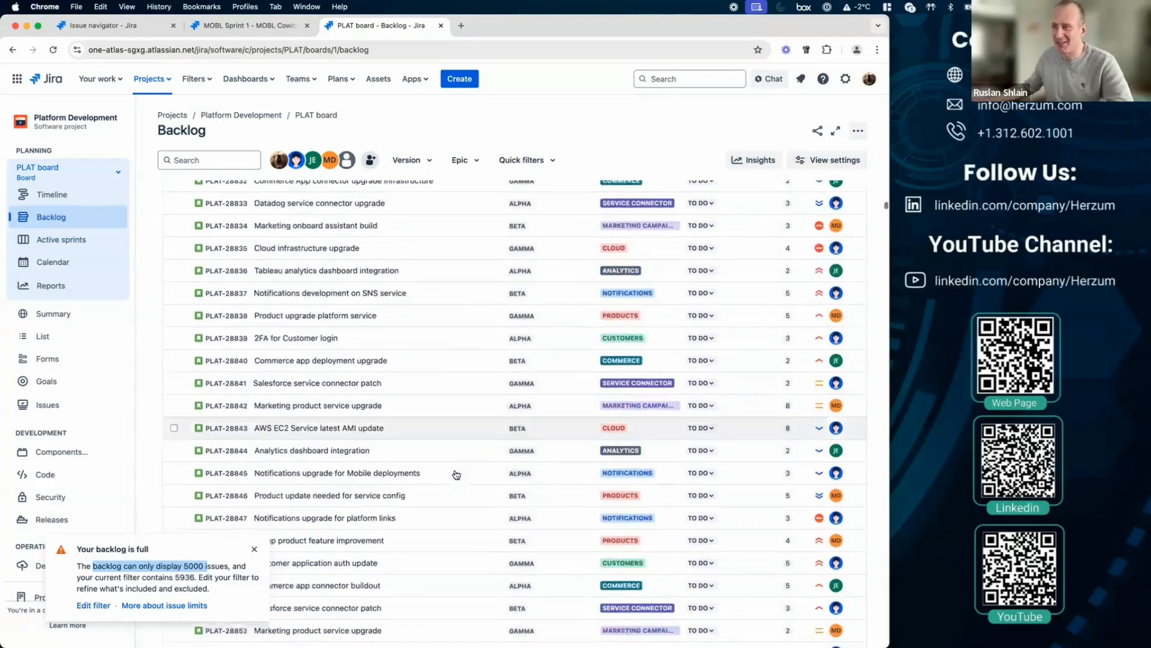
scroll(456, 474, "down", 20)
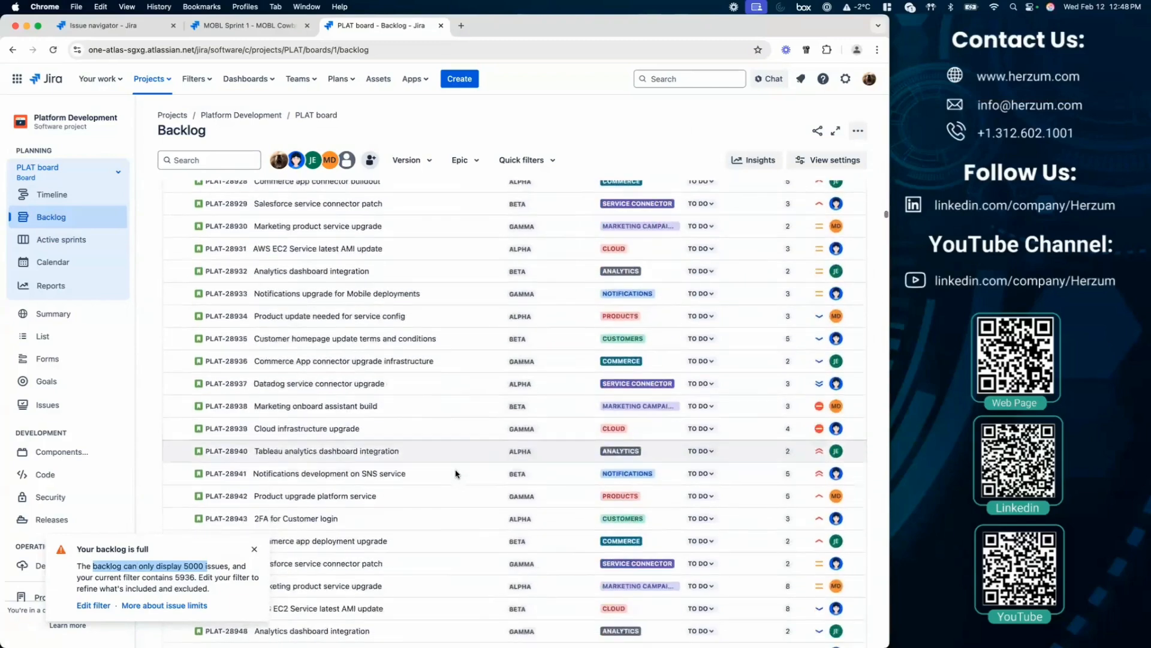
scroll(456, 474, "down", 18)
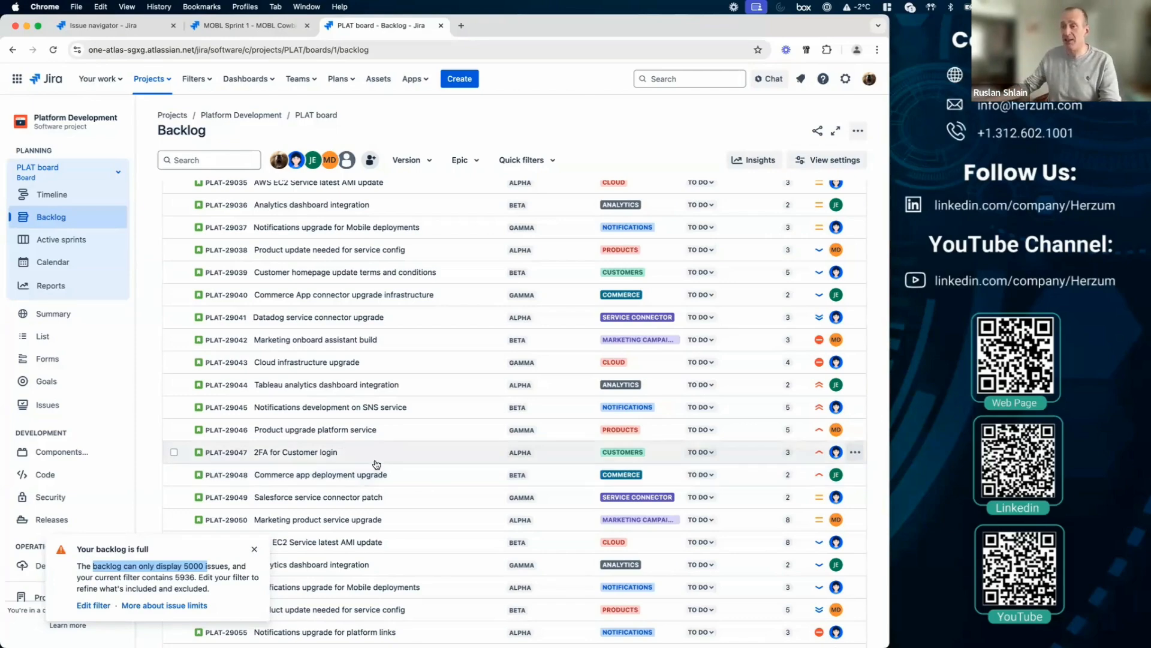
scroll(376, 461, "down", 20)
scroll(376, 460, "down", 20)
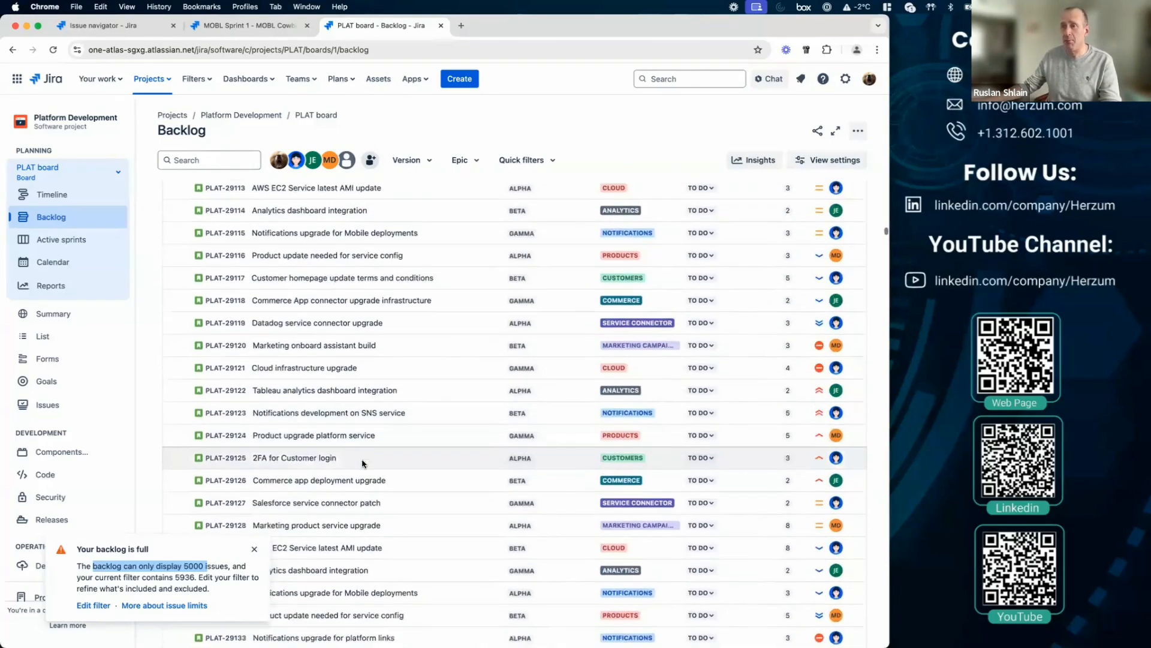
scroll(362, 463, "down", 10)
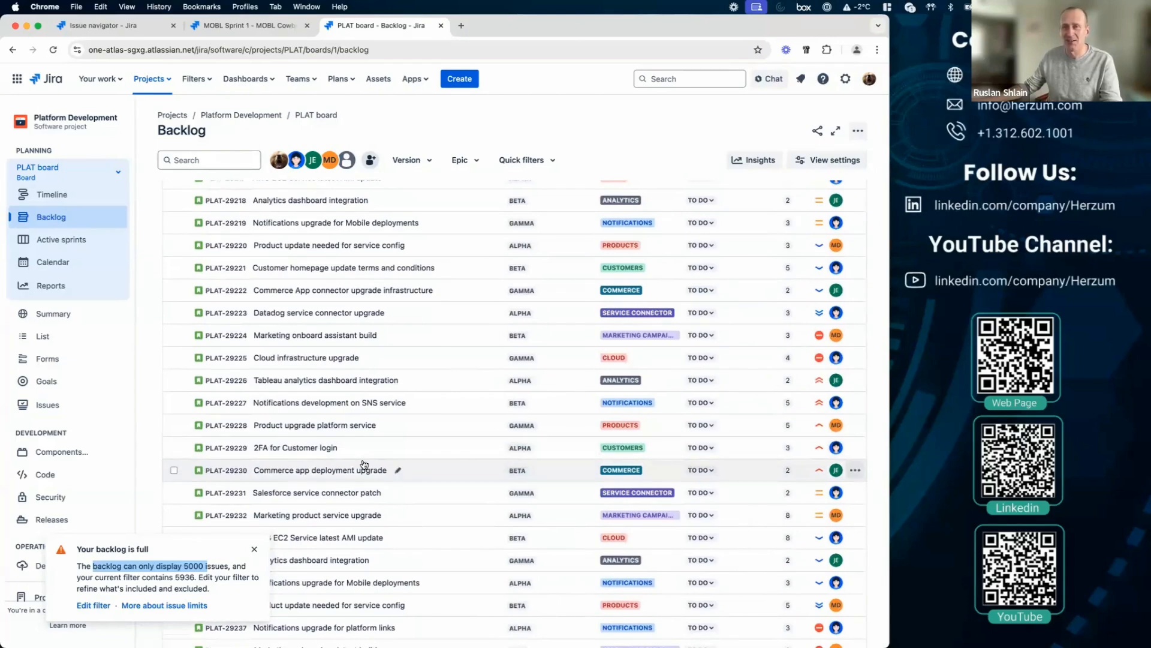
View the Platform Development active sprints board, and return to the backlog to look through its first issues
left_click(78, 238)
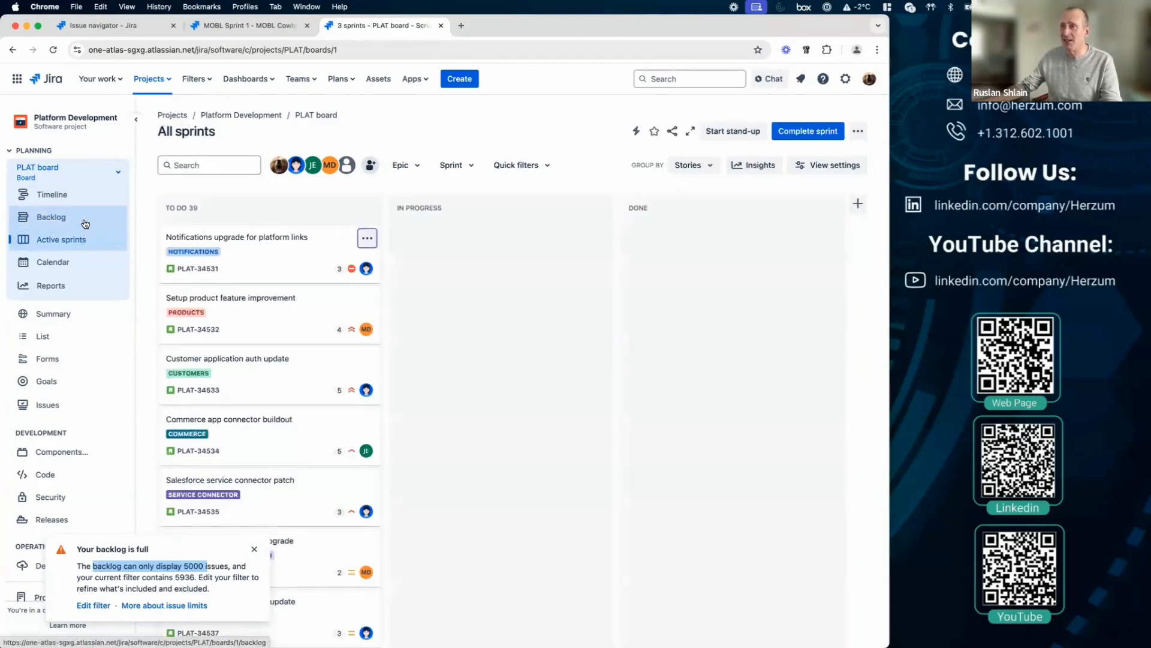
left_click(85, 224)
scroll(284, 257, "down", 10)
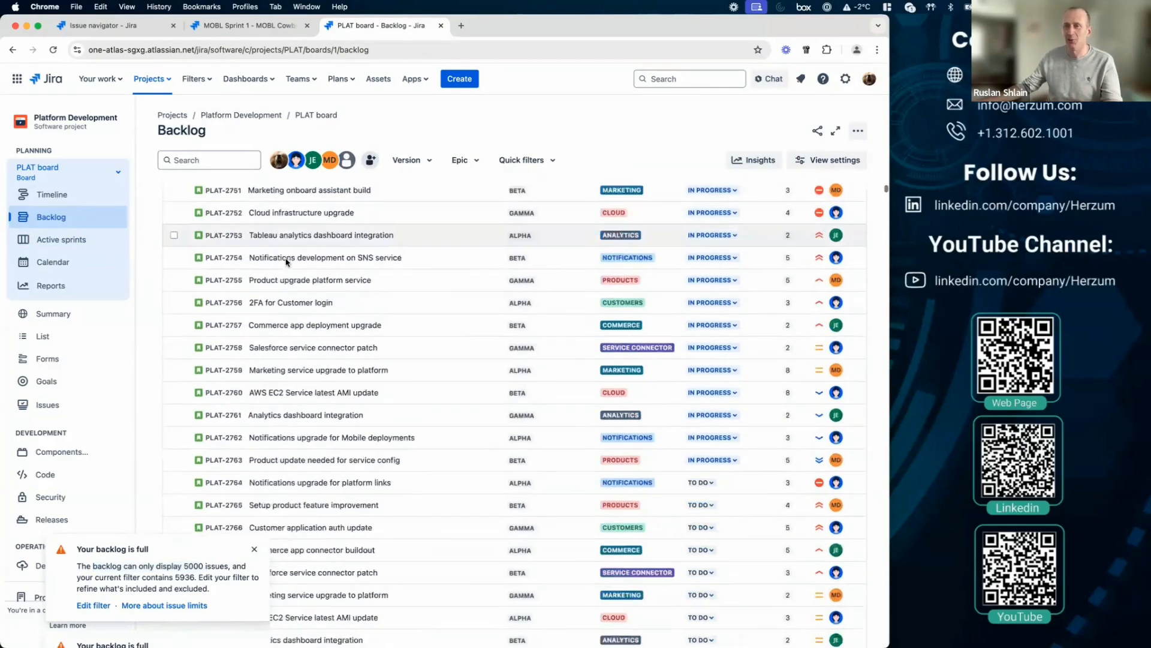
scroll(286, 262, "down", 7)
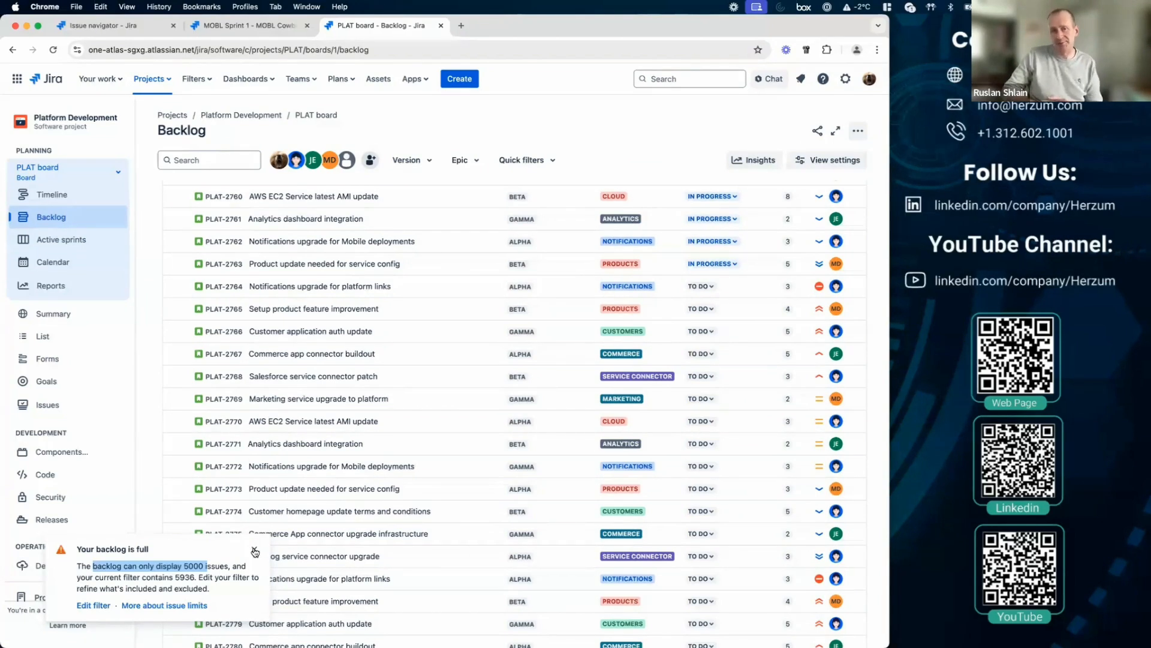
left_click(27, 26)
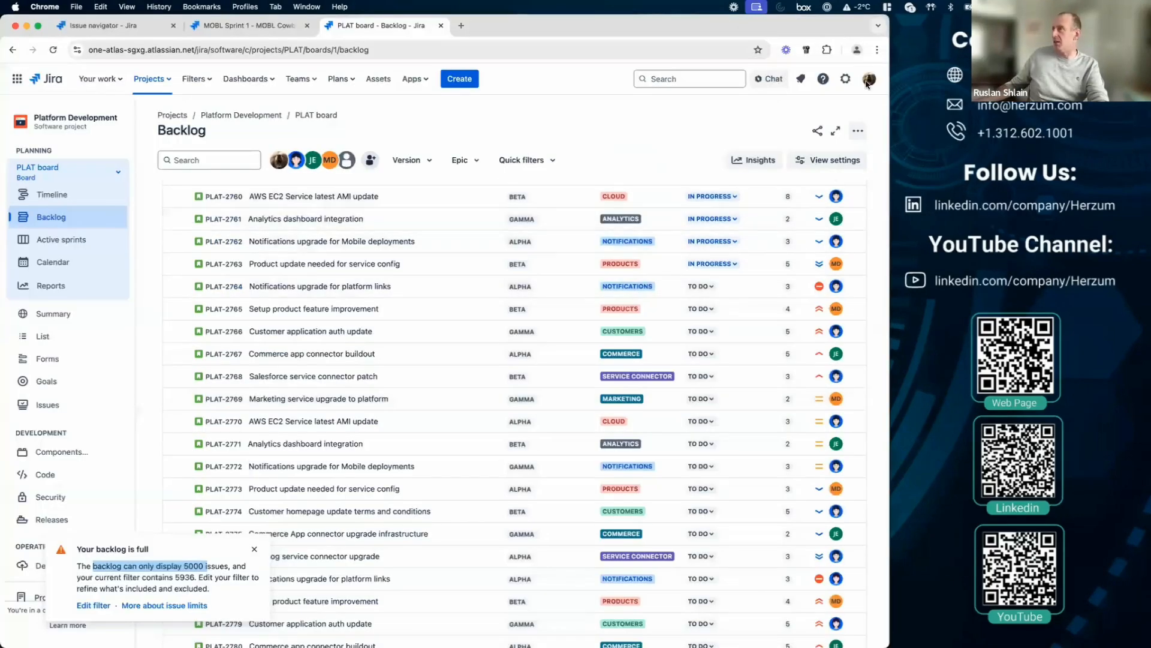
Open the Jira product settings and highlight the "Store Jira data on your own device" section of the software project configuration
left_click(845, 79)
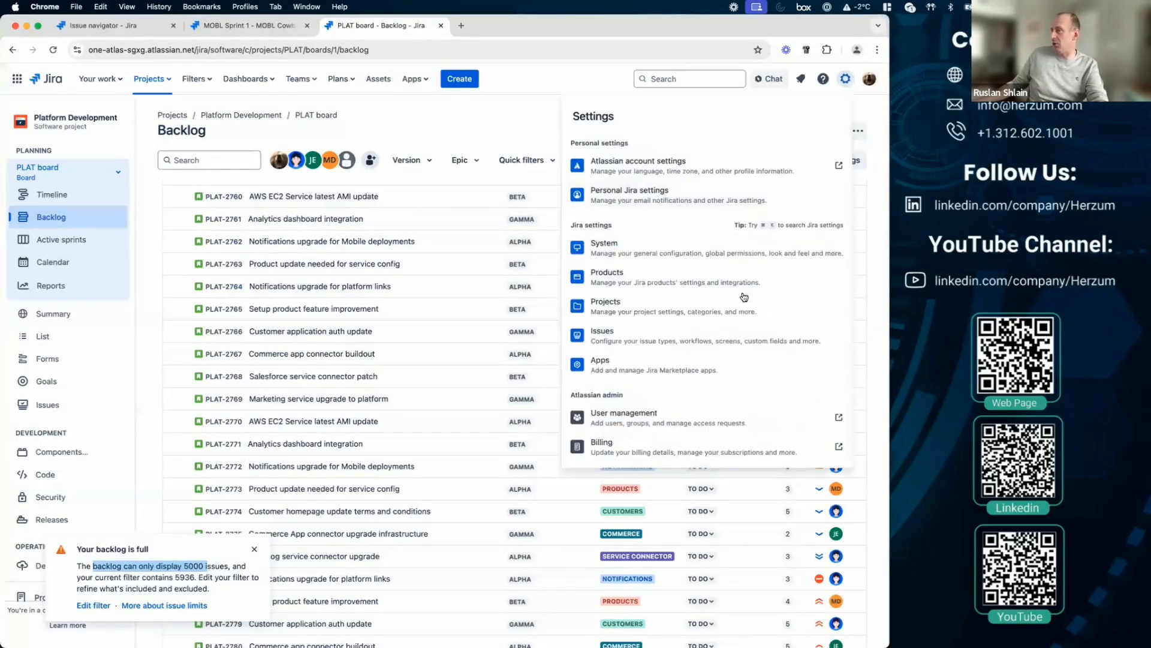
left_click(640, 290)
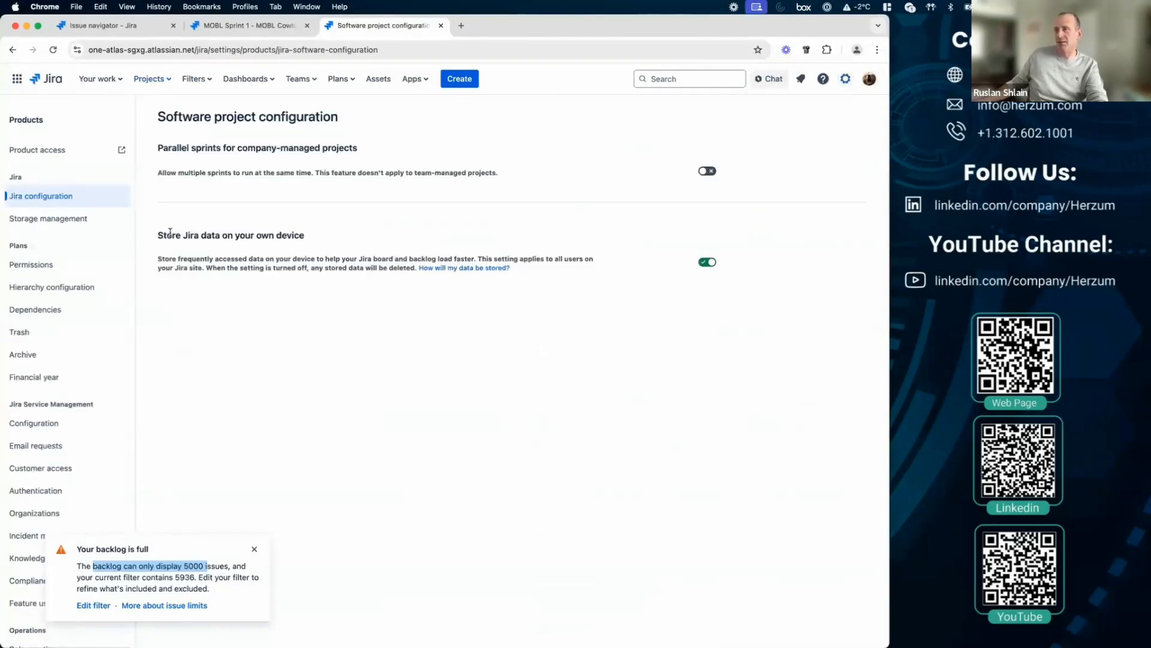
left_click_drag(150, 233, 551, 291)
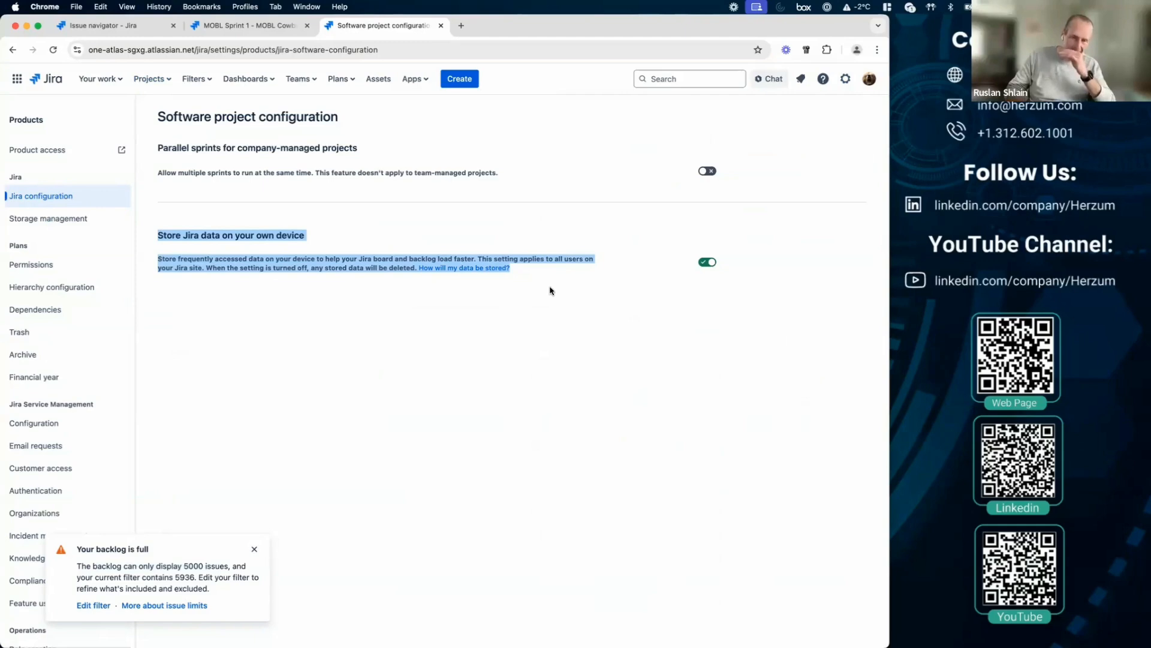
Review the help article on how locally stored Jira data is kept, close it and clear the text highlight
left_click(465, 268)
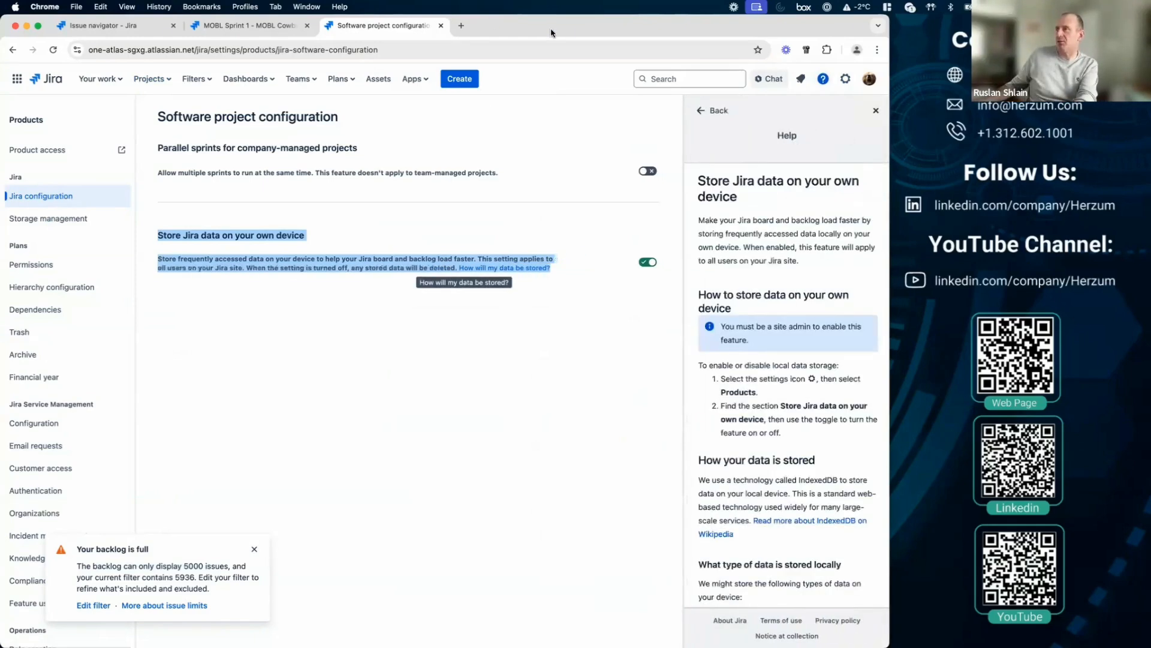
scroll(790, 294, "down", 10)
scroll(791, 294, "up", 10)
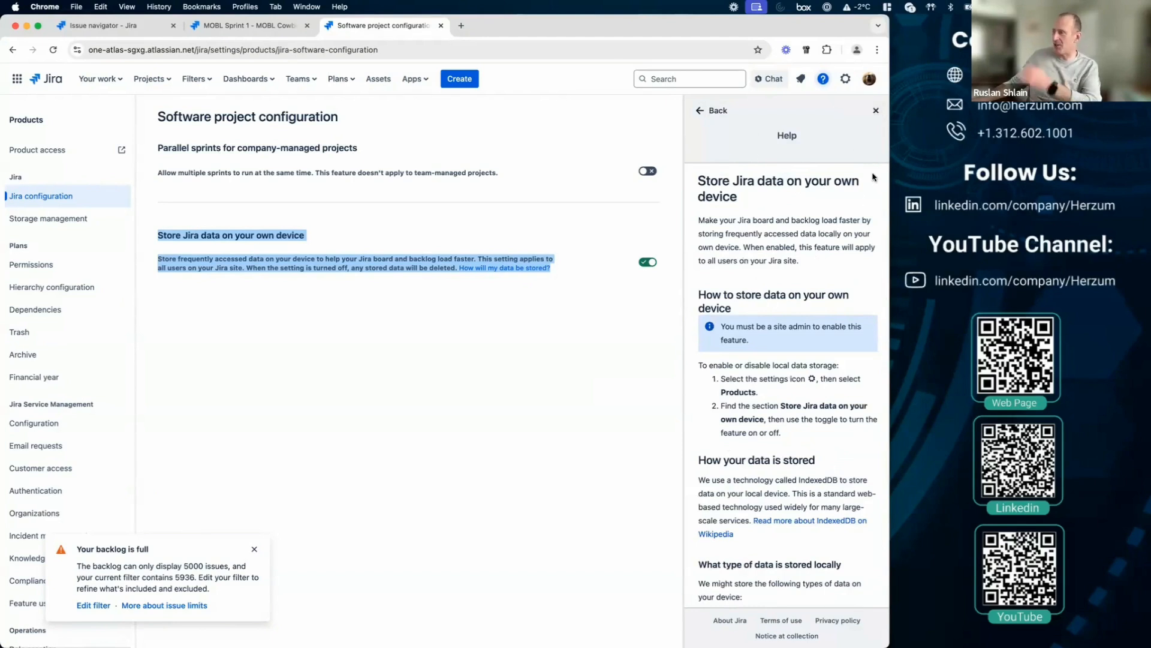
left_click(875, 112)
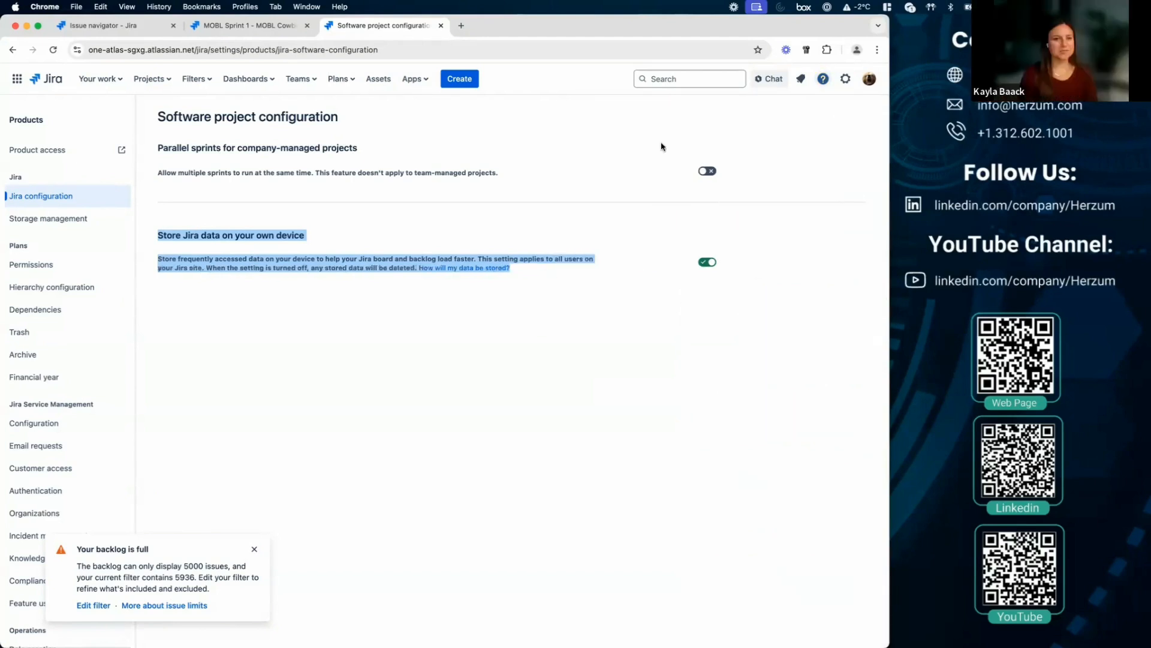
left_click(527, 289)
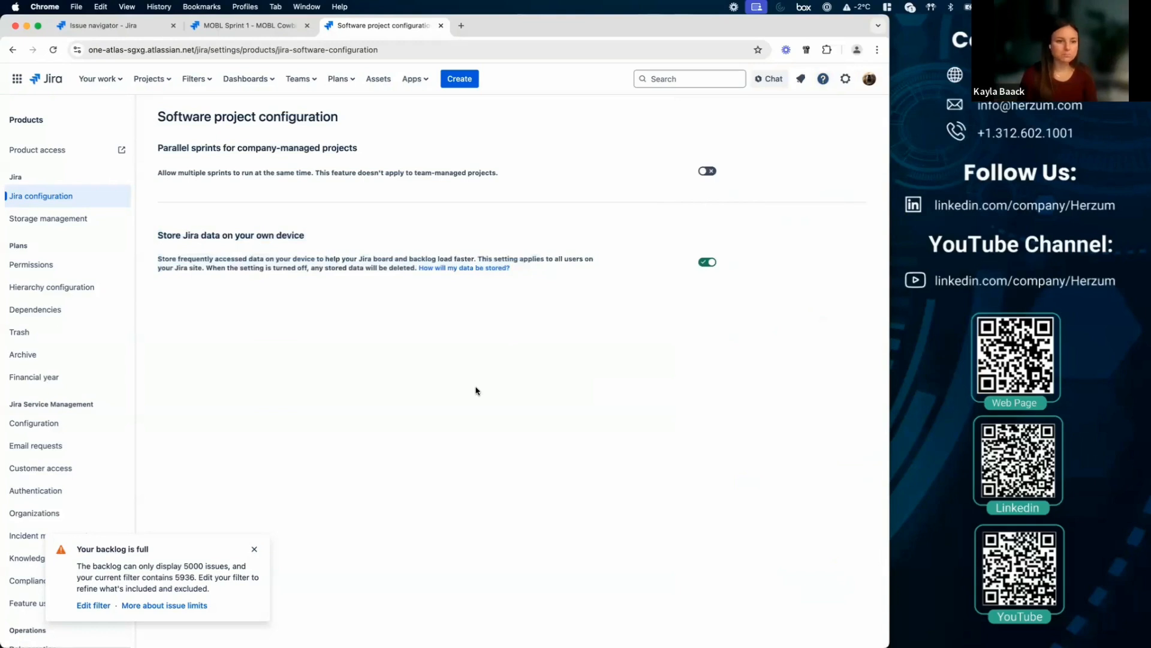